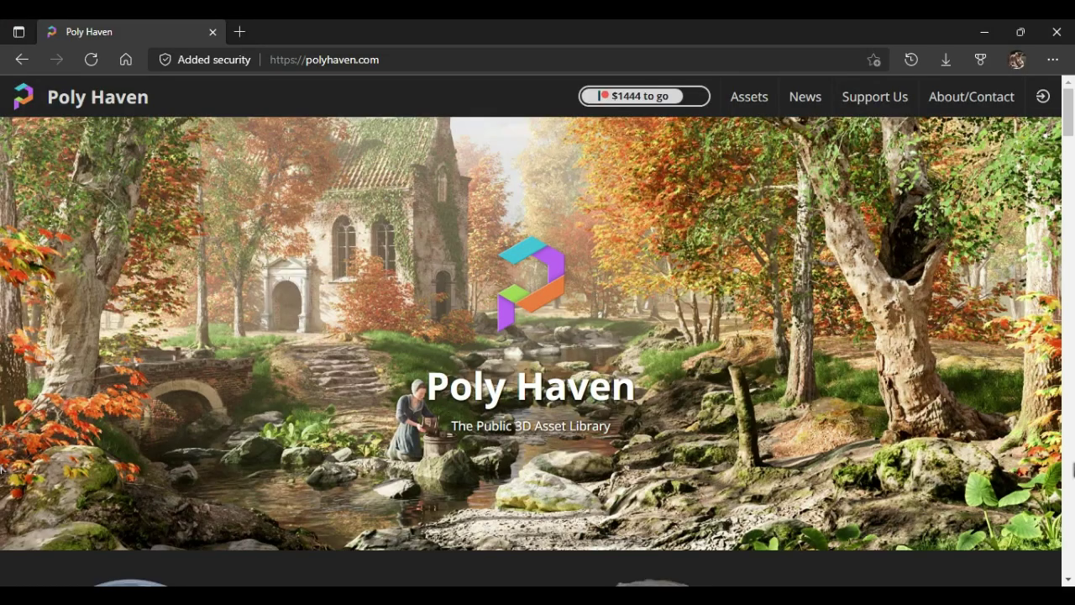
Scroll through the Poly Haven homepage and open its textures library
{"action": "scroll", "coordinate": [1, 468], "scroll_direction": "down", "scroll_amount": 5}
{"action": "scroll", "coordinate": [2, 469], "scroll_direction": "down", "scroll_amount": 1}
{"action": "scroll", "coordinate": [2, 469], "scroll_direction": "up", "scroll_amount": 1}
{"action": "scroll", "coordinate": [2, 469], "scroll_direction": "down", "scroll_amount": 5}
{"action": "scroll", "coordinate": [1, 469], "scroll_direction": "down", "scroll_amount": 5}
{"action": "scroll", "coordinate": [2, 469], "scroll_direction": "down", "scroll_amount": 5}
{"action": "scroll", "coordinate": [2, 469], "scroll_direction": "down", "scroll_amount": 2}
{"action": "scroll", "coordinate": [1, 468], "scroll_direction": "down", "scroll_amount": 4}
{"action": "scroll", "coordinate": [2, 469], "scroll_direction": "up", "scroll_amount": 1}
{"action": "scroll", "coordinate": [2, 468], "scroll_direction": "down", "scroll_amount": 5}
{"action": "scroll", "coordinate": [1, 468], "scroll_direction": "up", "scroll_amount": 7}
{"action": "scroll", "coordinate": [2, 468], "scroll_direction": "down", "scroll_amount": 1}
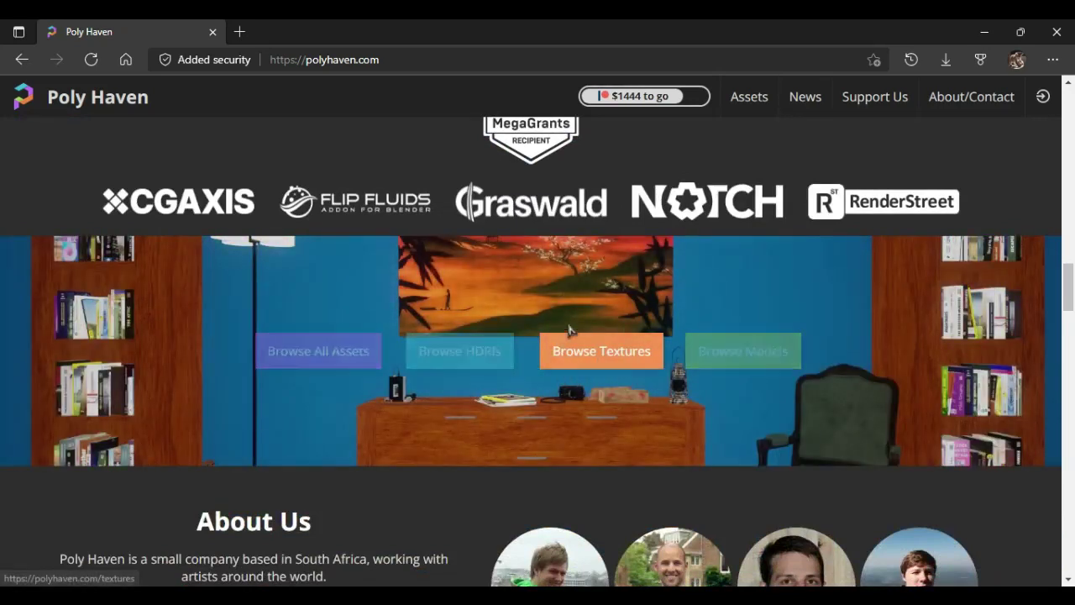
{"action": "left_click", "coordinate": [594, 364]}
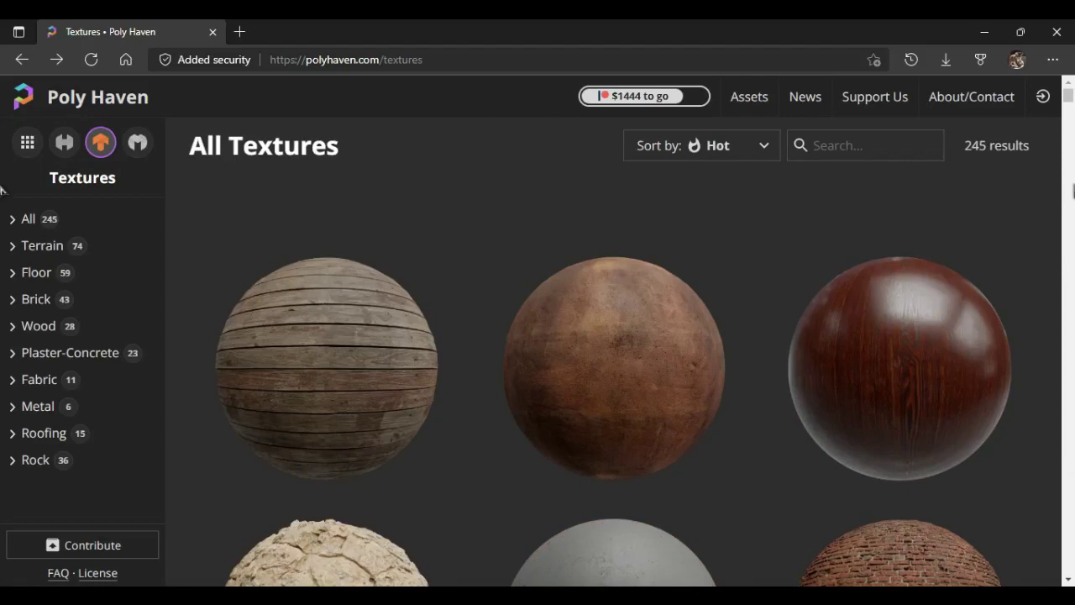
Filter the textures to Wood > Floor, listing four plank textures
{"action": "scroll", "coordinate": [1026, 285], "scroll_direction": "down", "scroll_amount": 5}
{"action": "scroll", "coordinate": [1027, 287], "scroll_direction": "down", "scroll_amount": 5}
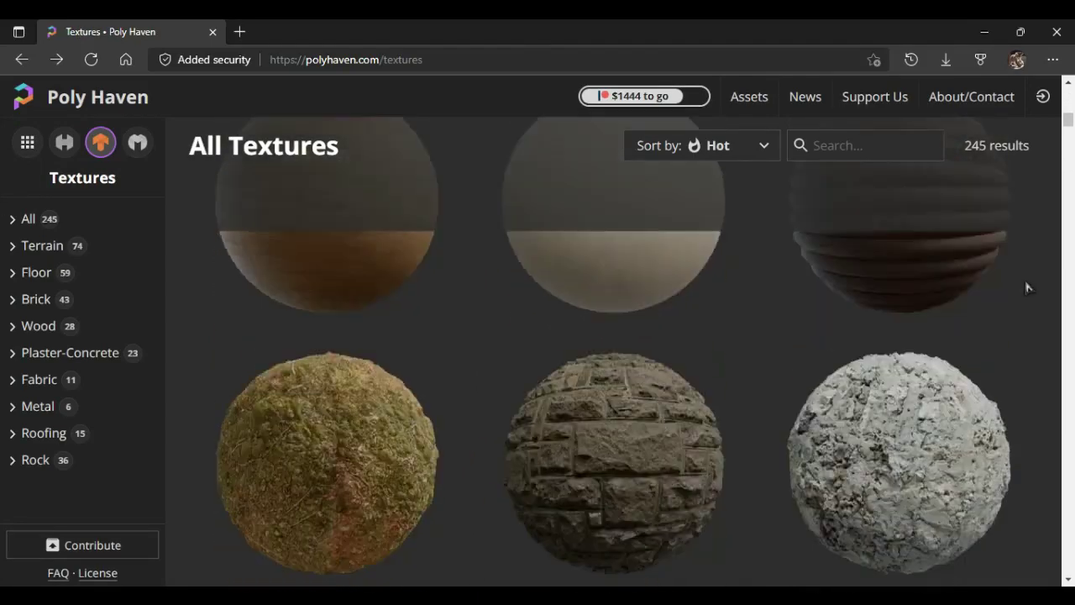
{"action": "scroll", "coordinate": [1026, 287], "scroll_direction": "down", "scroll_amount": 3}
{"action": "scroll", "coordinate": [1026, 287], "scroll_direction": "down", "scroll_amount": 3}
{"action": "scroll", "coordinate": [1027, 302], "scroll_direction": "down", "scroll_amount": 2}
{"action": "scroll", "coordinate": [1026, 318], "scroll_direction": "down", "scroll_amount": 3}
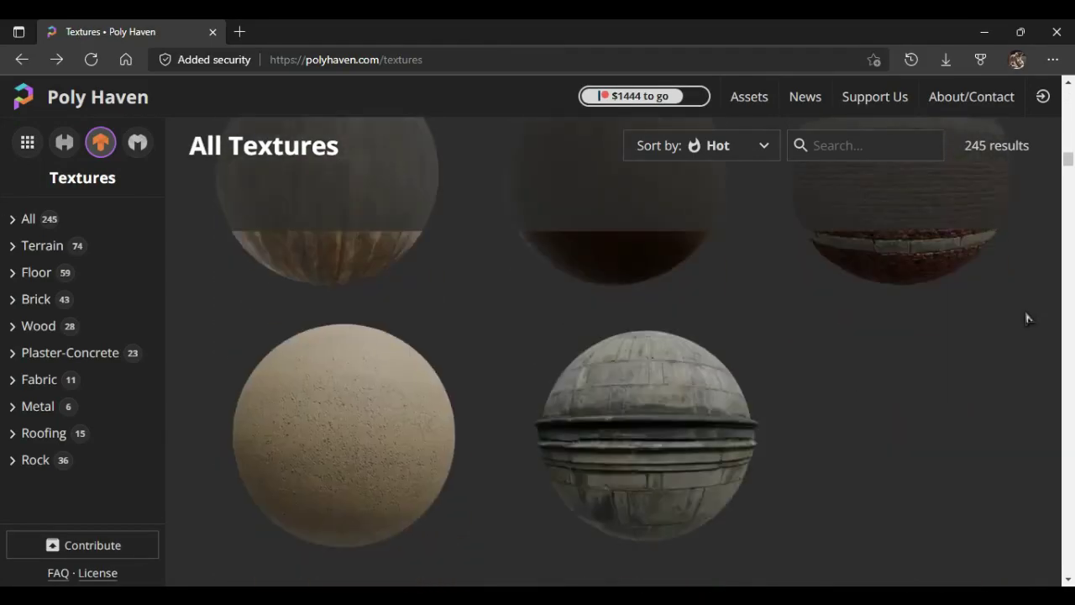
{"action": "scroll", "coordinate": [1029, 316], "scroll_direction": "up", "scroll_amount": 10}
{"action": "scroll", "coordinate": [1031, 316], "scroll_direction": "up", "scroll_amount": 10}
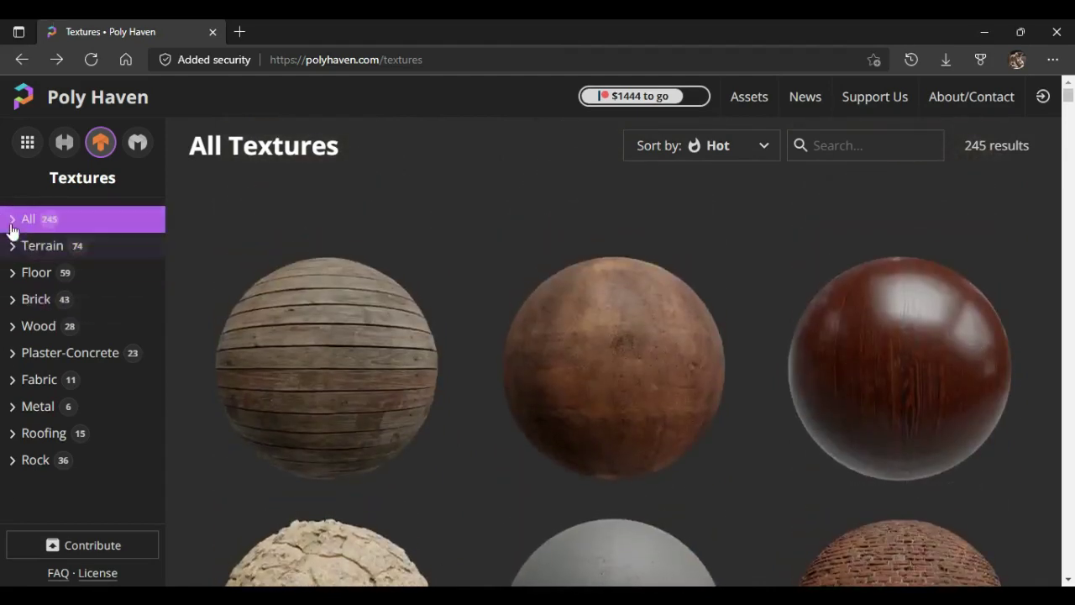
{"action": "left_click", "coordinate": [70, 333]}
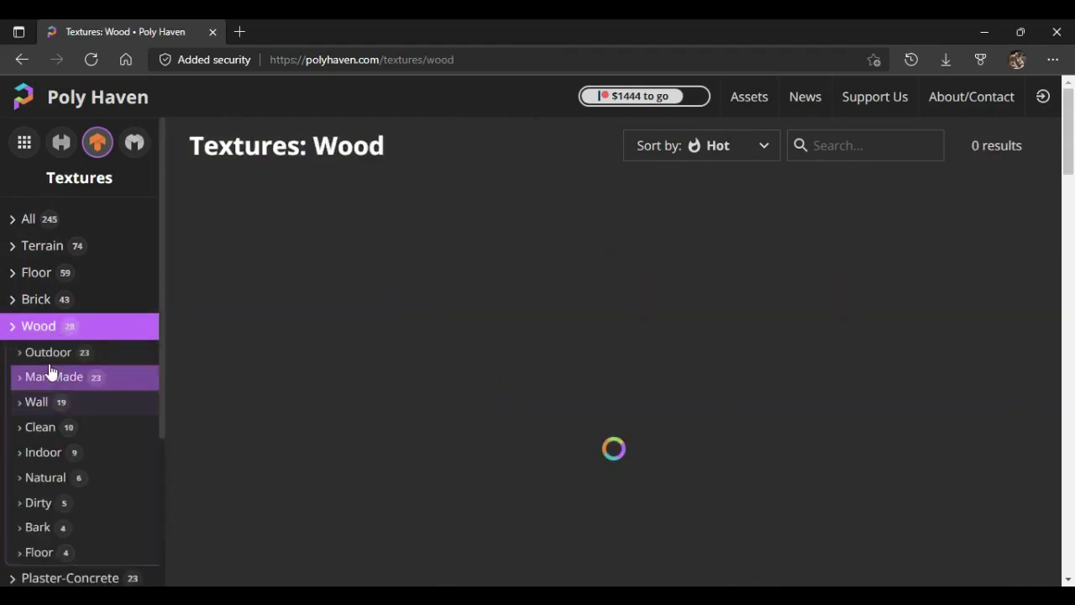
{"action": "scroll", "coordinate": [50, 369], "scroll_direction": "down", "scroll_amount": 2}
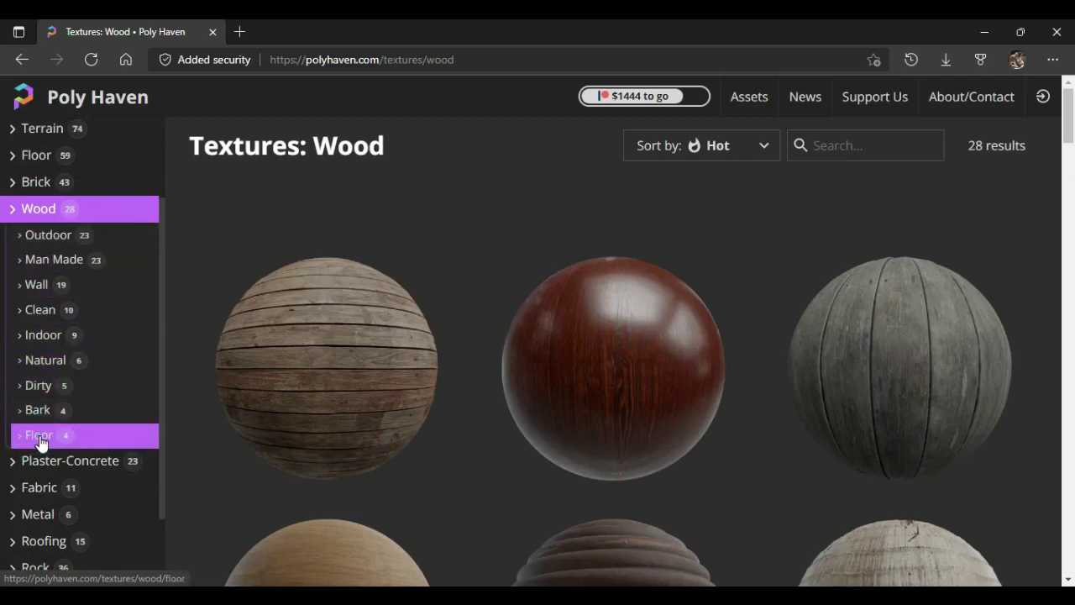
{"action": "left_click", "coordinate": [99, 443]}
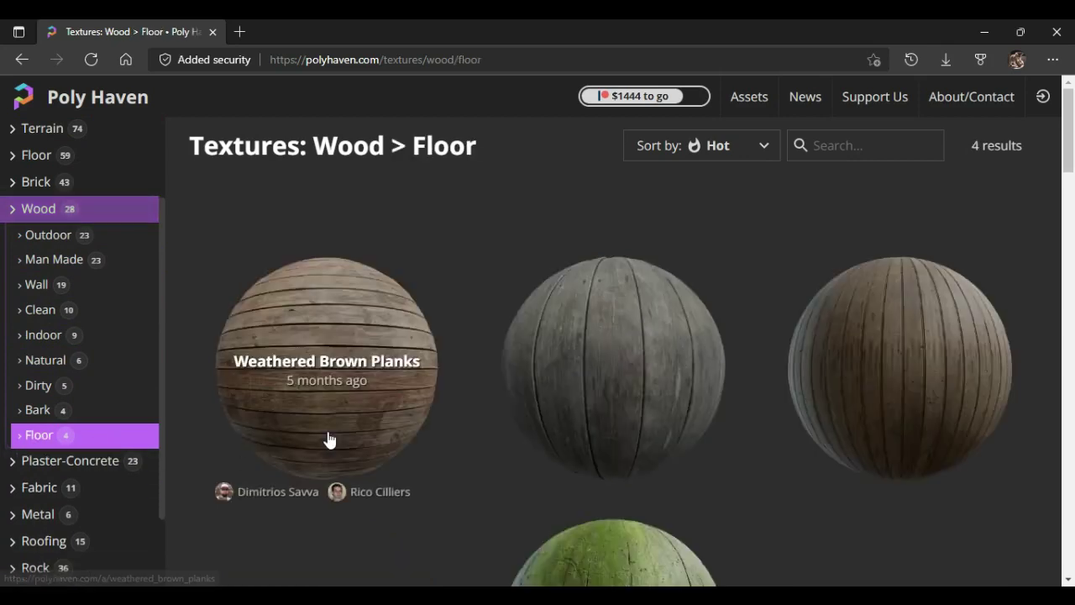
{"action": "scroll", "coordinate": [437, 353], "scroll_direction": "down", "scroll_amount": 3}
{"action": "scroll", "coordinate": [581, 324], "scroll_direction": "up", "scroll_amount": 3}
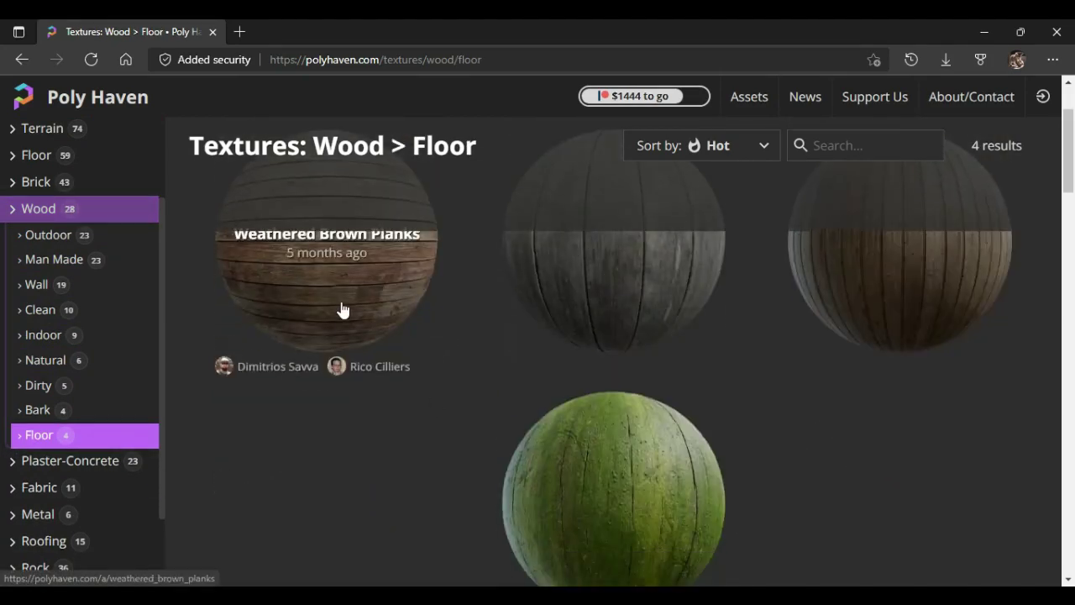
Open the Weathered Brown Planks texture page
{"action": "left_click", "coordinate": [319, 326]}
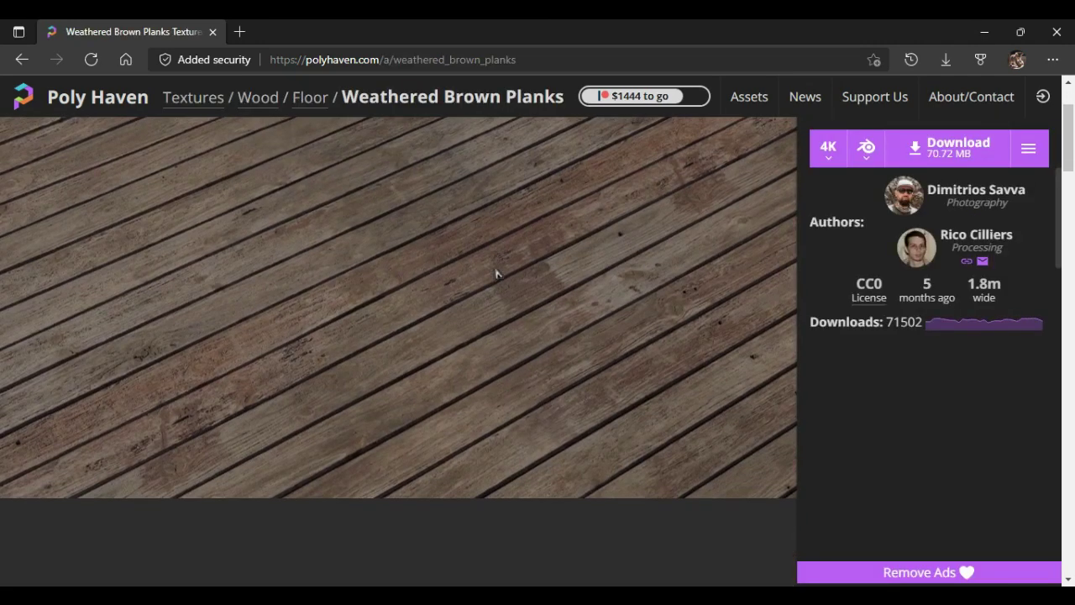
{"action": "scroll", "coordinate": [588, 198], "scroll_direction": "down", "scroll_amount": 2}
{"action": "scroll", "coordinate": [634, 183], "scroll_direction": "up", "scroll_amount": 2}
{"action": "scroll", "coordinate": [634, 183], "scroll_direction": "down", "scroll_amount": 2}
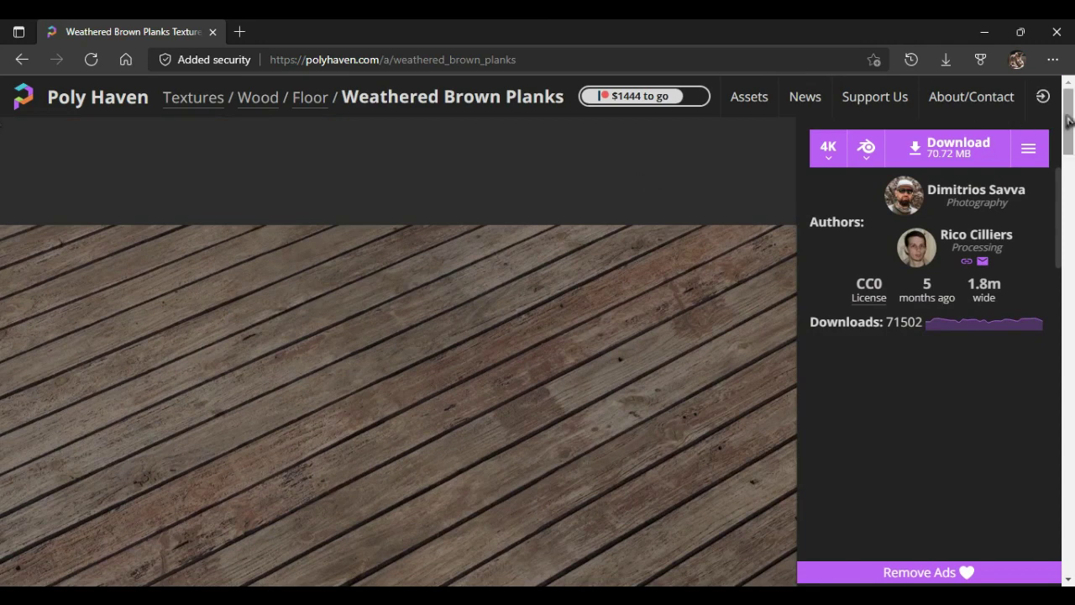
{"action": "scroll", "coordinate": [1068, 122], "scroll_direction": "down", "scroll_amount": 2}
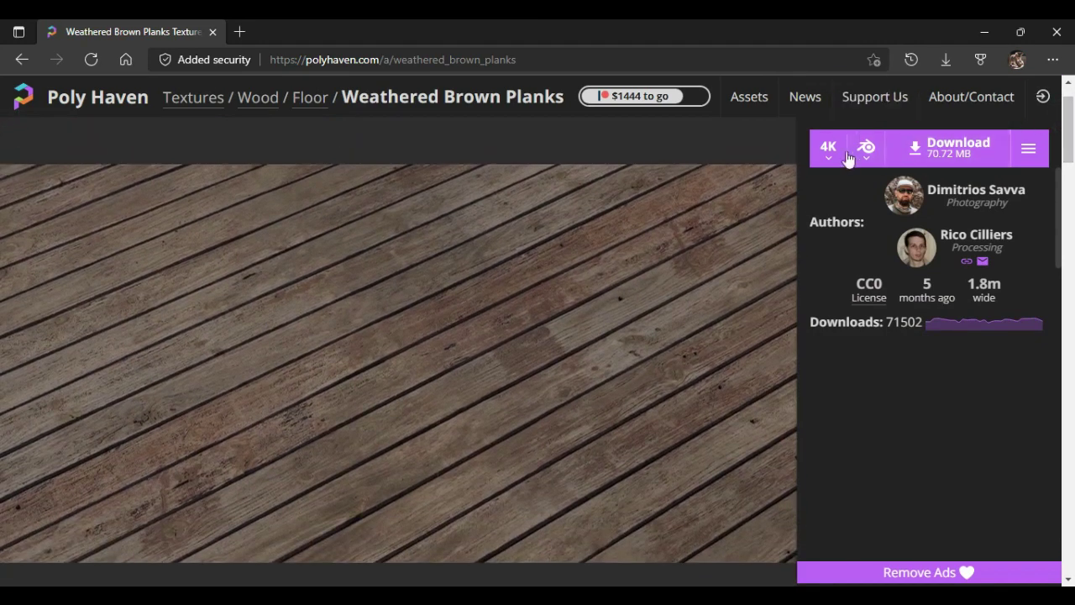
Keep 4K resolution and choose the ZIP download of separate texture maps
{"action": "left_click", "coordinate": [832, 152]}
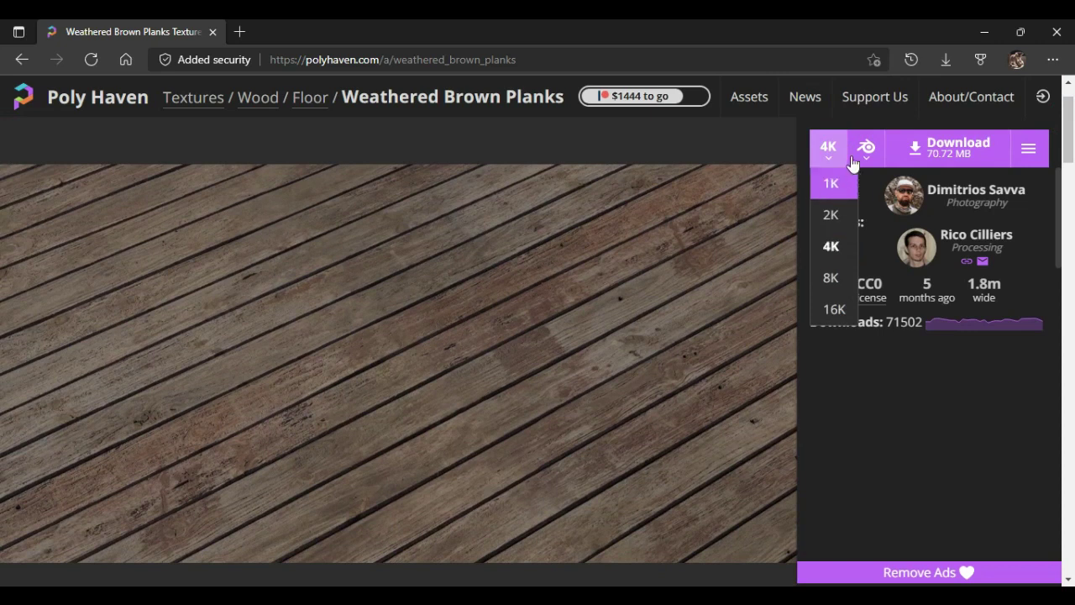
{"action": "left_click", "coordinate": [853, 159]}
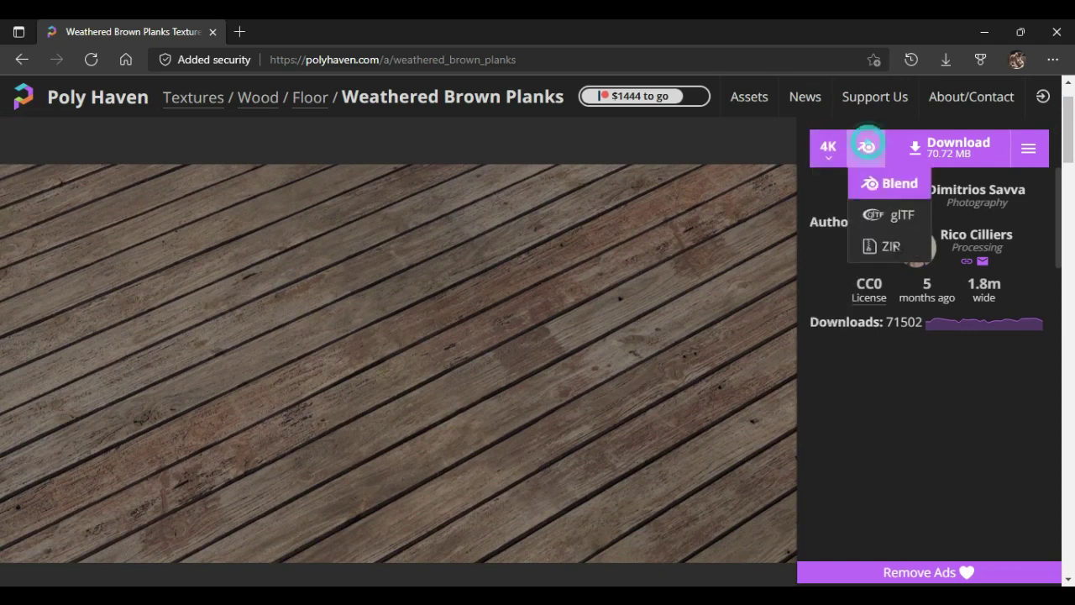
{"action": "left_click", "coordinate": [897, 249]}
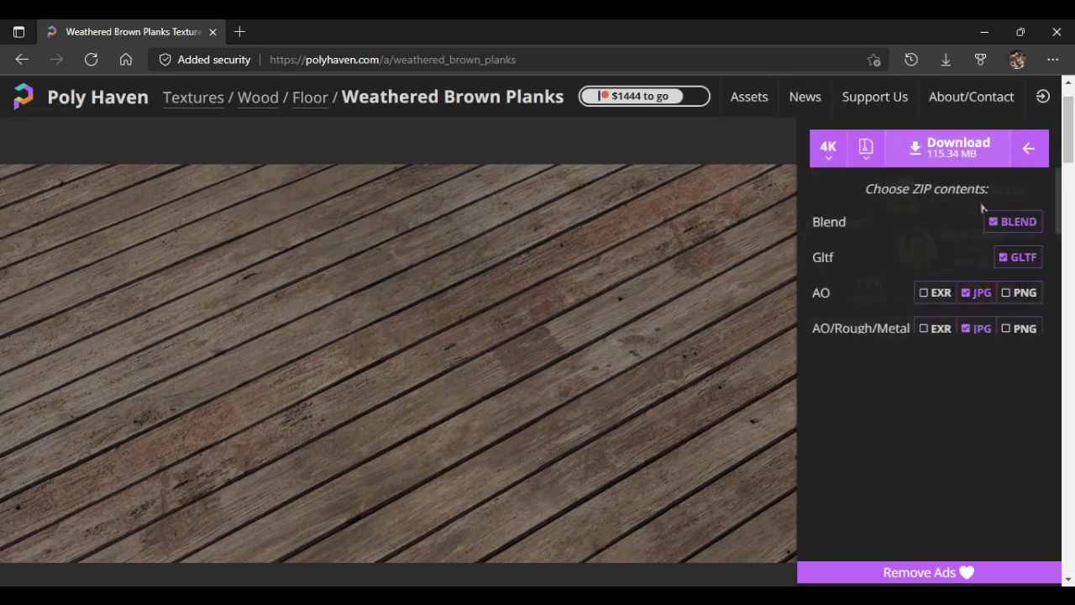
{"action": "scroll", "coordinate": [1003, 288], "scroll_direction": "down", "scroll_amount": 1}
{"action": "scroll", "coordinate": [1003, 288], "scroll_direction": "down", "scroll_amount": 2}
{"action": "scroll", "coordinate": [1003, 288], "scroll_direction": "up", "scroll_amount": 2}
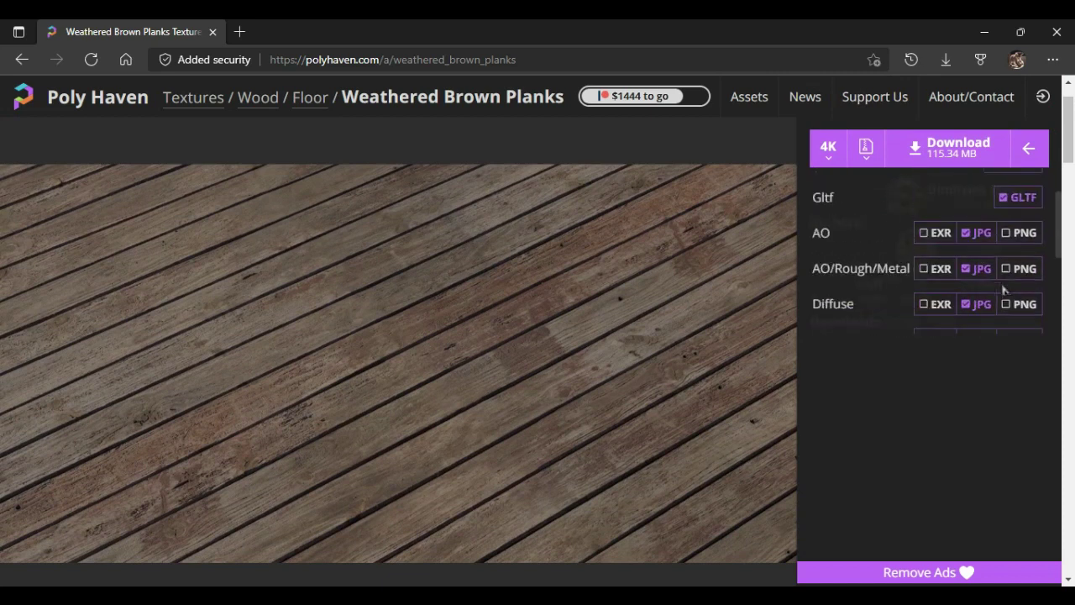
{"action": "scroll", "coordinate": [1003, 288], "scroll_direction": "up", "scroll_amount": 1}
{"action": "scroll", "coordinate": [1020, 252], "scroll_direction": "down", "scroll_amount": 3}
{"action": "scroll", "coordinate": [965, 269], "scroll_direction": "up", "scroll_amount": 2}
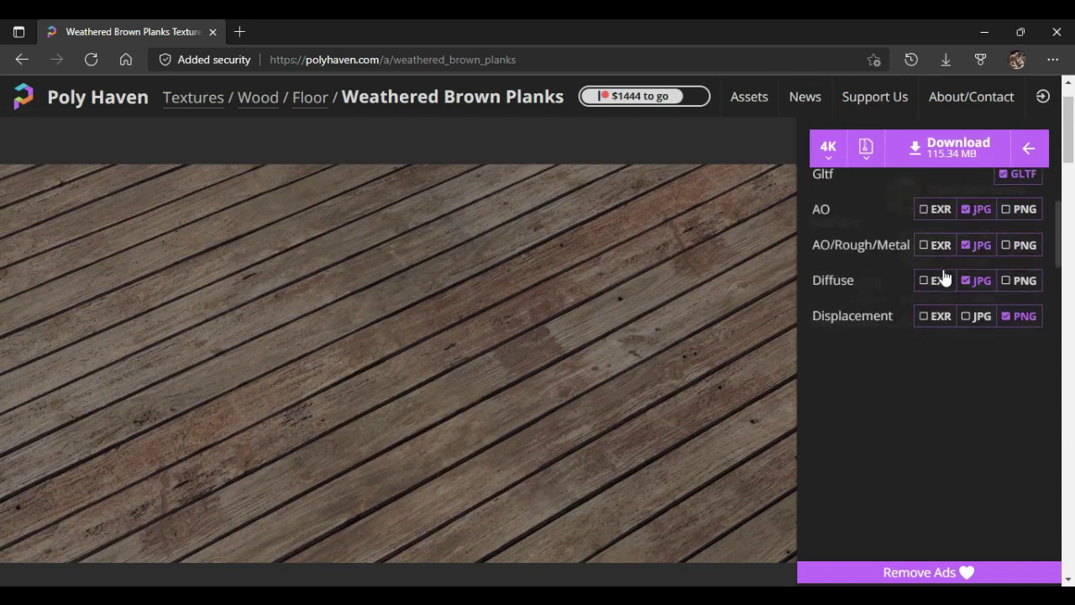
{"action": "scroll", "coordinate": [1008, 235], "scroll_direction": "up", "scroll_amount": 2}
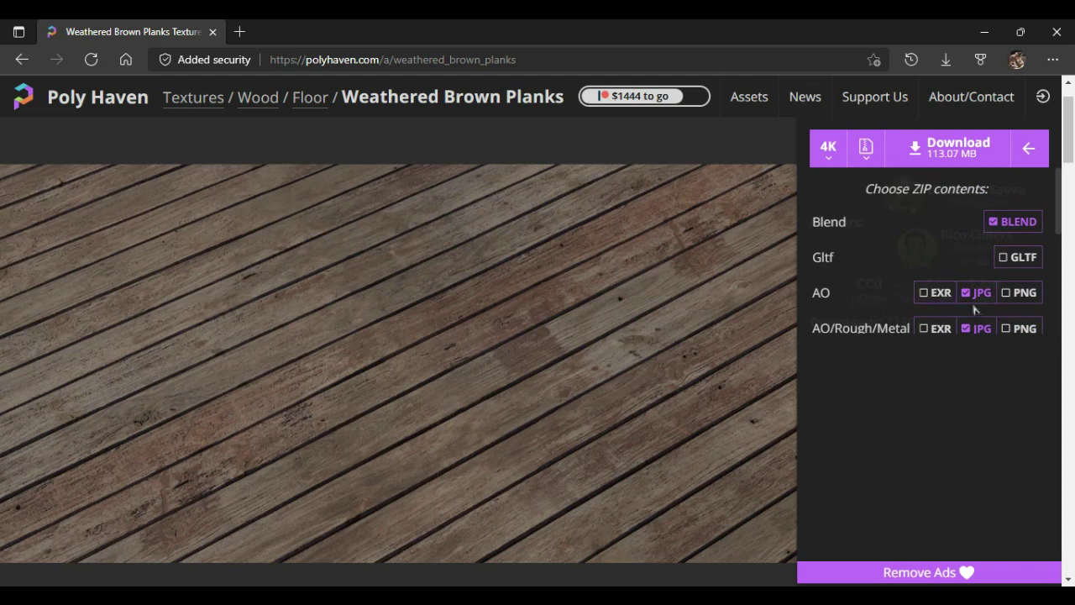
Keep the AO map as JPG and exclude the Blend file and Normal DX/GL EXR maps
{"action": "left_click", "coordinate": [1022, 292]}
{"action": "scroll", "coordinate": [1006, 300], "scroll_direction": "down", "scroll_amount": 1}
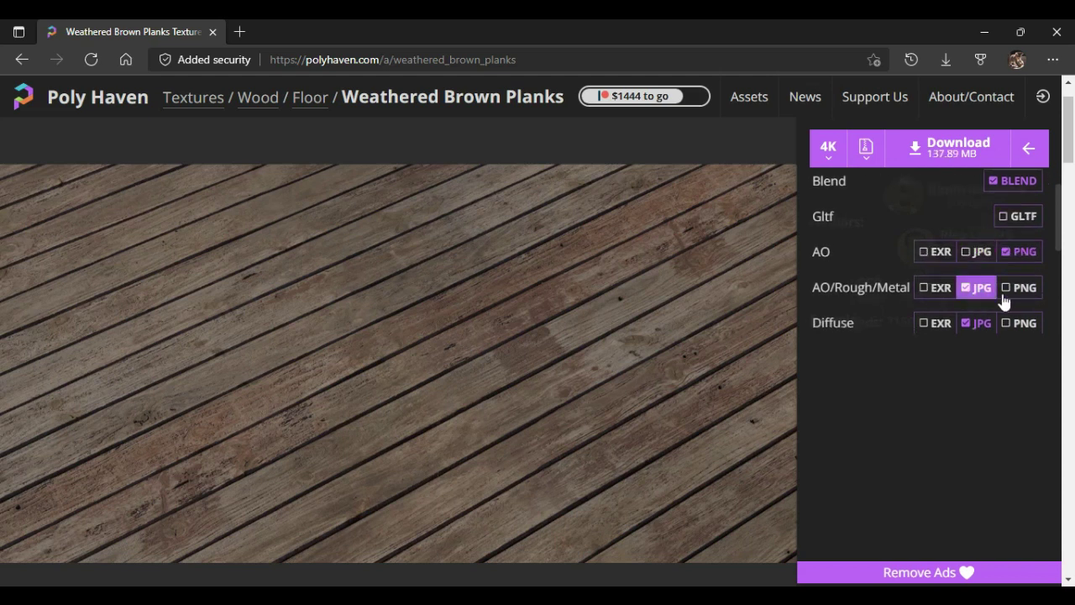
{"action": "left_click", "coordinate": [974, 253]}
{"action": "scroll", "coordinate": [974, 268], "scroll_direction": "down", "scroll_amount": 1}
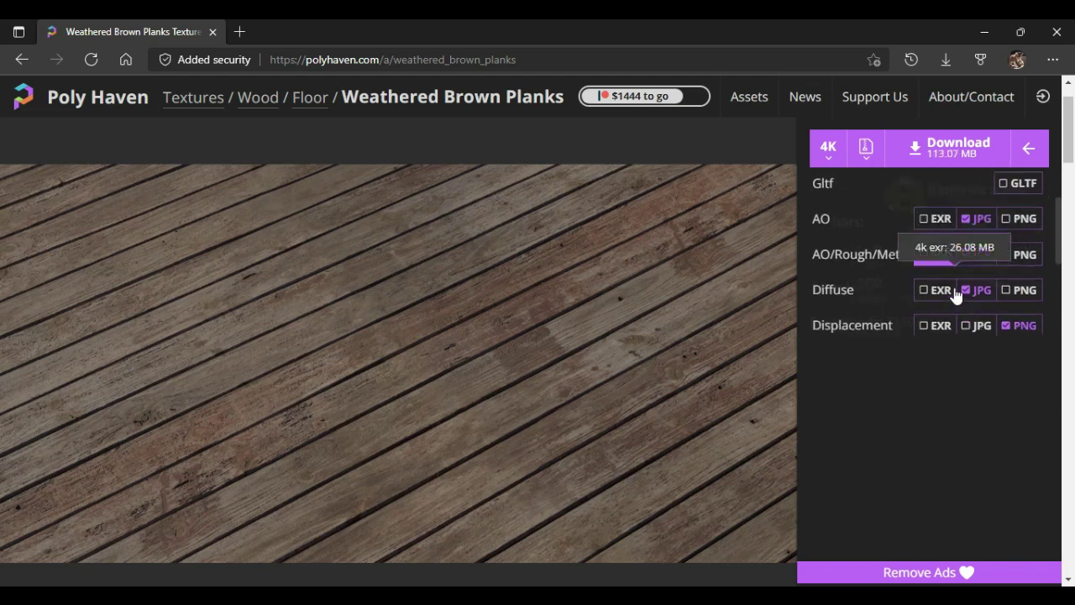
{"action": "scroll", "coordinate": [957, 264], "scroll_direction": "up", "scroll_amount": 2}
{"action": "left_click", "coordinate": [996, 231]}
{"action": "scroll", "coordinate": [965, 252], "scroll_direction": "down", "scroll_amount": 2}
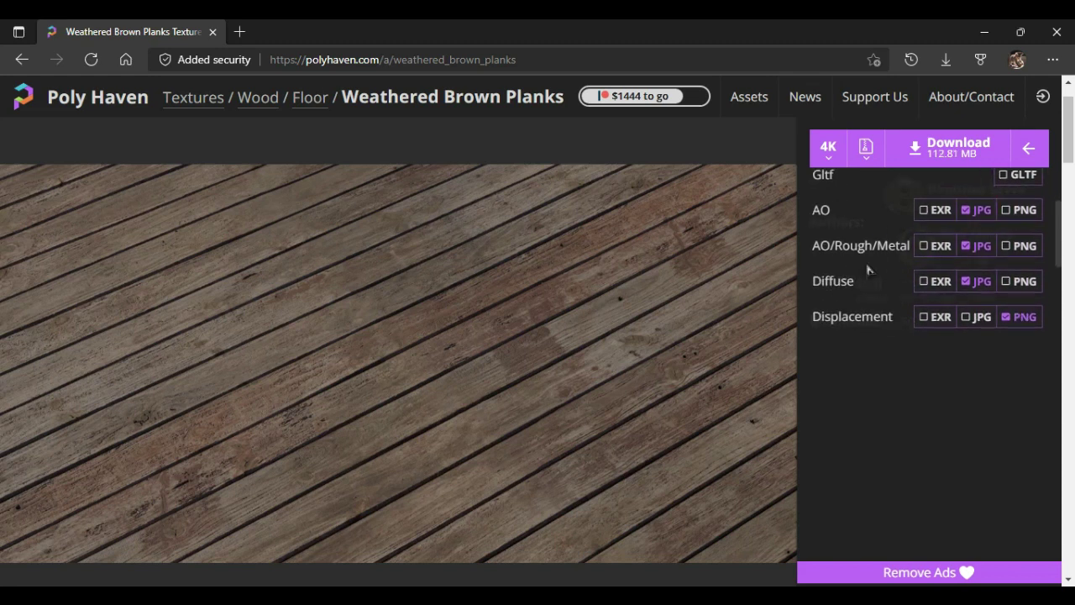
{"action": "scroll", "coordinate": [867, 285], "scroll_direction": "down", "scroll_amount": 1}
{"action": "scroll", "coordinate": [974, 289], "scroll_direction": "down", "scroll_amount": 1}
{"action": "left_click", "coordinate": [936, 274]}
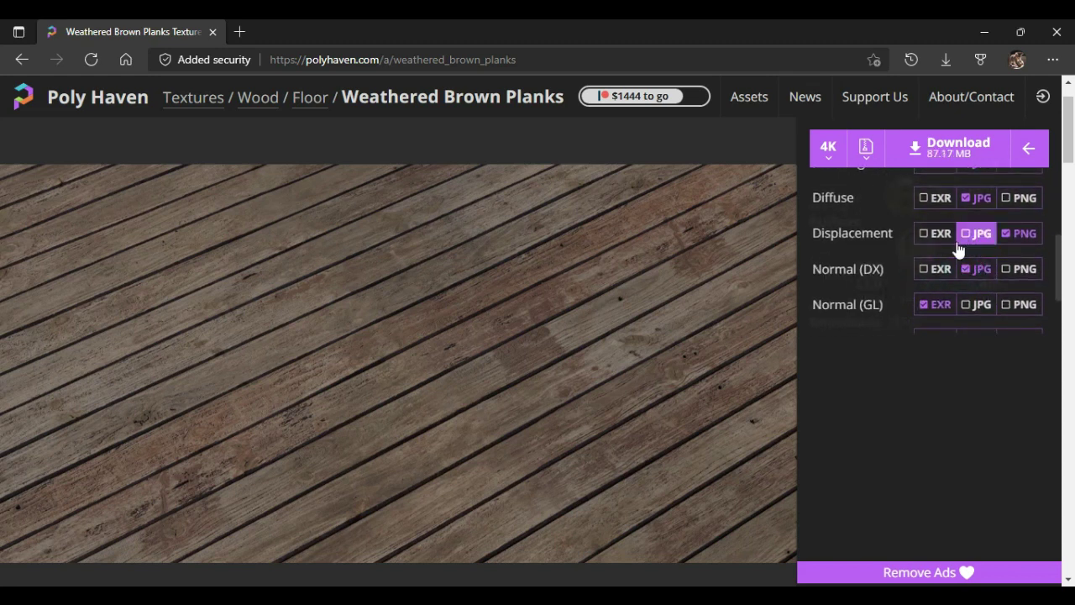
{"action": "left_click", "coordinate": [923, 307]}
Switch the displacement map to JPG and download the 9.93 MB 4K ZIP
{"action": "scroll", "coordinate": [951, 298], "scroll_direction": "down", "scroll_amount": 1}
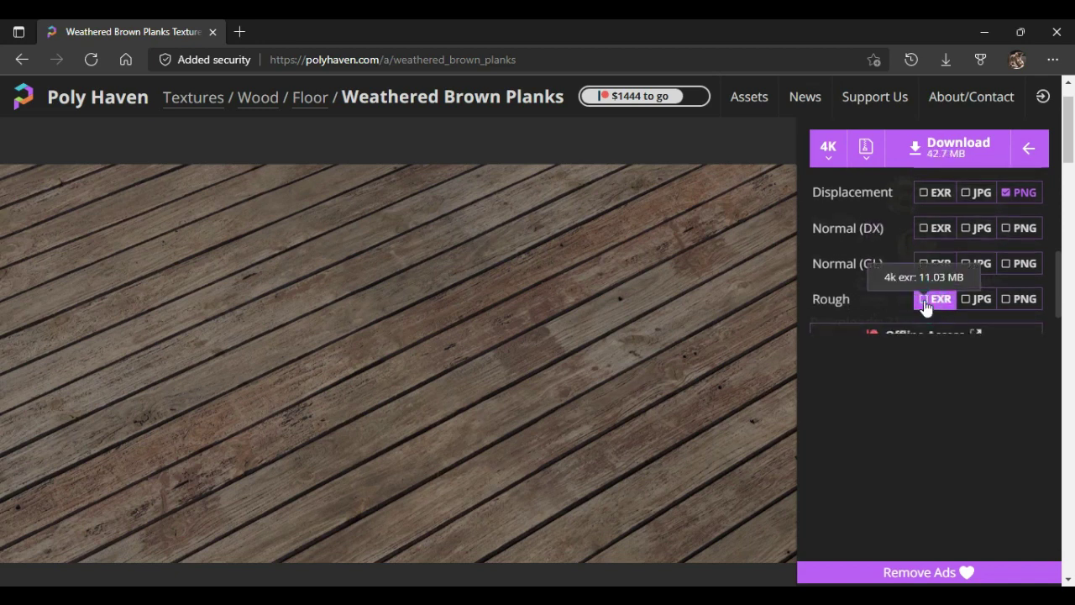
{"action": "scroll", "coordinate": [979, 288], "scroll_direction": "up", "scroll_amount": 1}
{"action": "scroll", "coordinate": [851, 240], "scroll_direction": "up", "scroll_amount": 1}
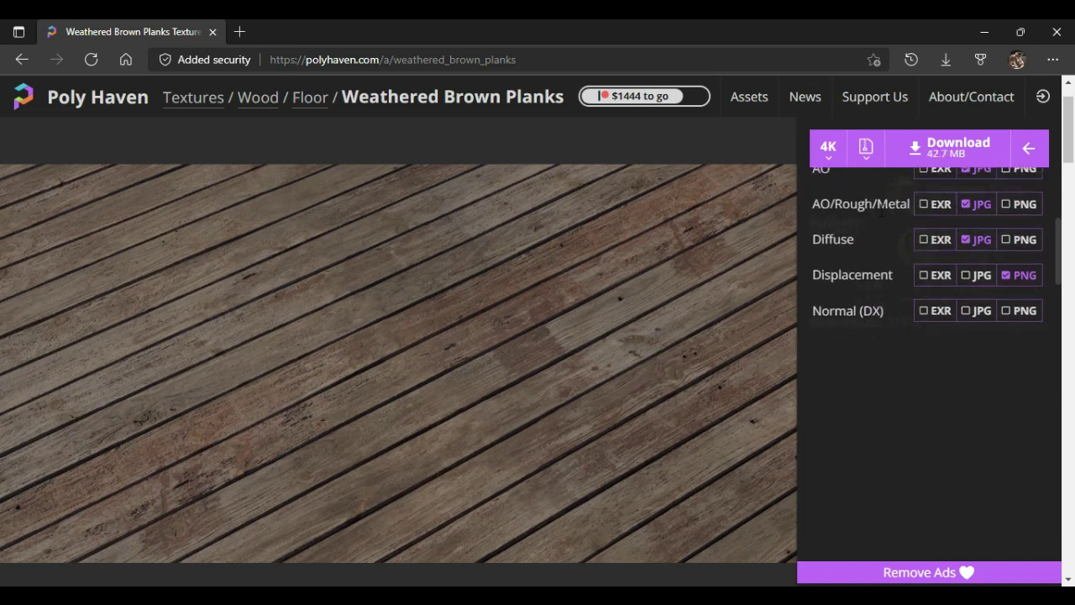
{"action": "scroll", "coordinate": [979, 244], "scroll_direction": "up", "scroll_amount": 1}
{"action": "left_click", "coordinate": [974, 317]}
{"action": "left_click", "coordinate": [1012, 316]}
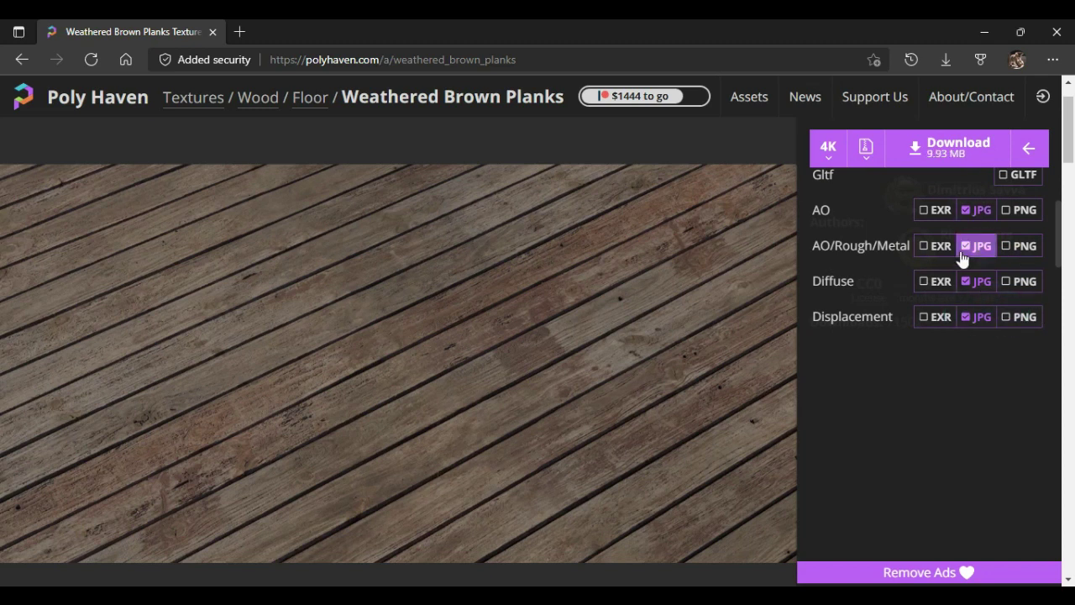
{"action": "scroll", "coordinate": [963, 258], "scroll_direction": "down", "scroll_amount": 3}
{"action": "scroll", "coordinate": [1024, 309], "scroll_direction": "up", "scroll_amount": 5}
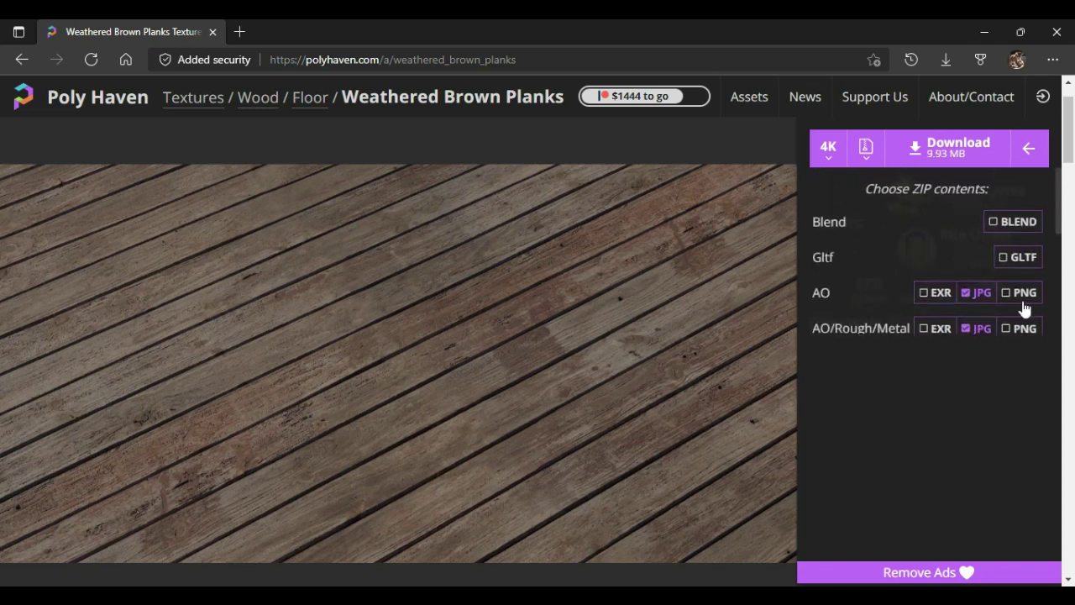
{"action": "left_click", "coordinate": [957, 160]}
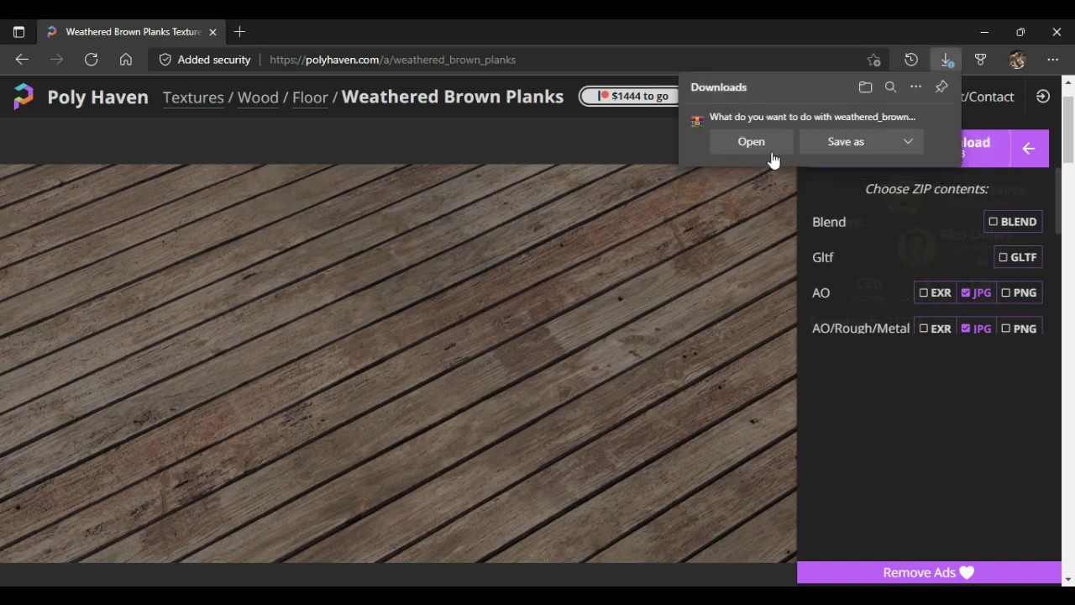
Save the texture ZIP, switch SketchUp to Scene 2, and show the model's materials
{"action": "left_click", "coordinate": [880, 168]}
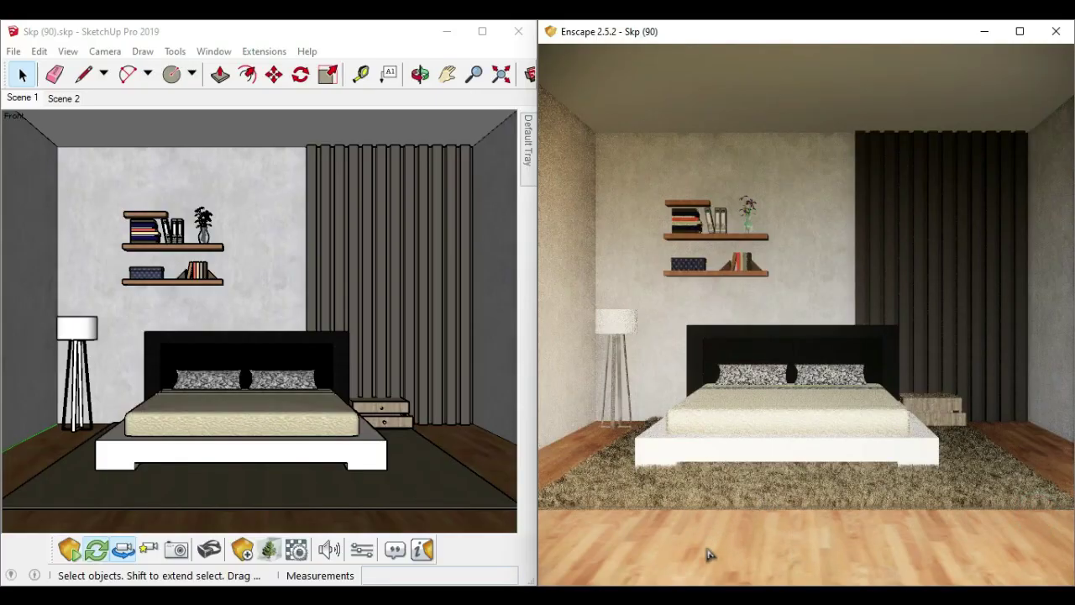
{"action": "left_click", "coordinate": [60, 99]}
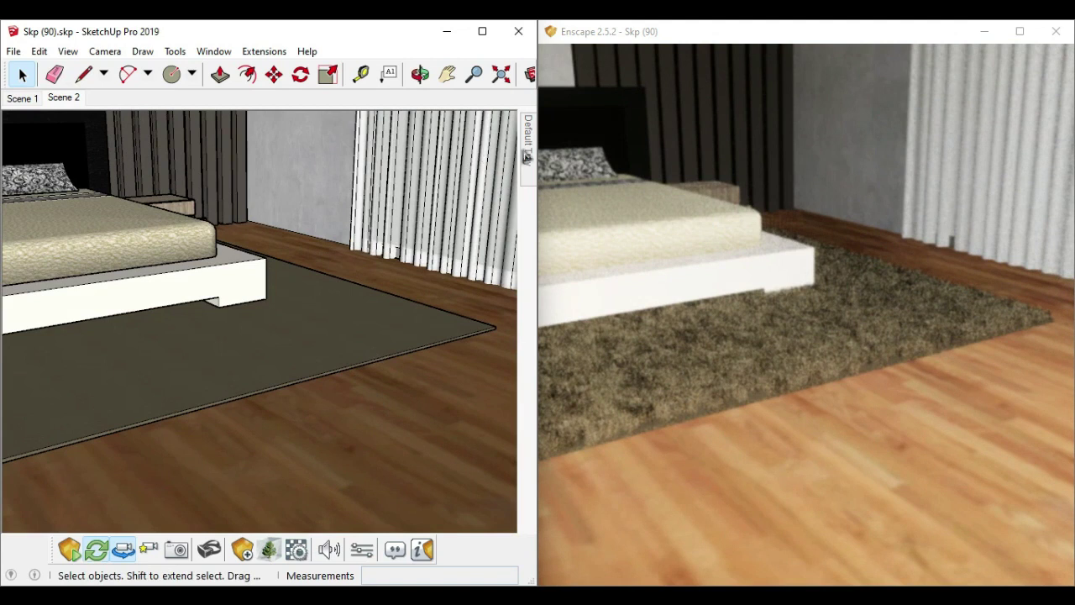
{"action": "left_click", "coordinate": [346, 231]}
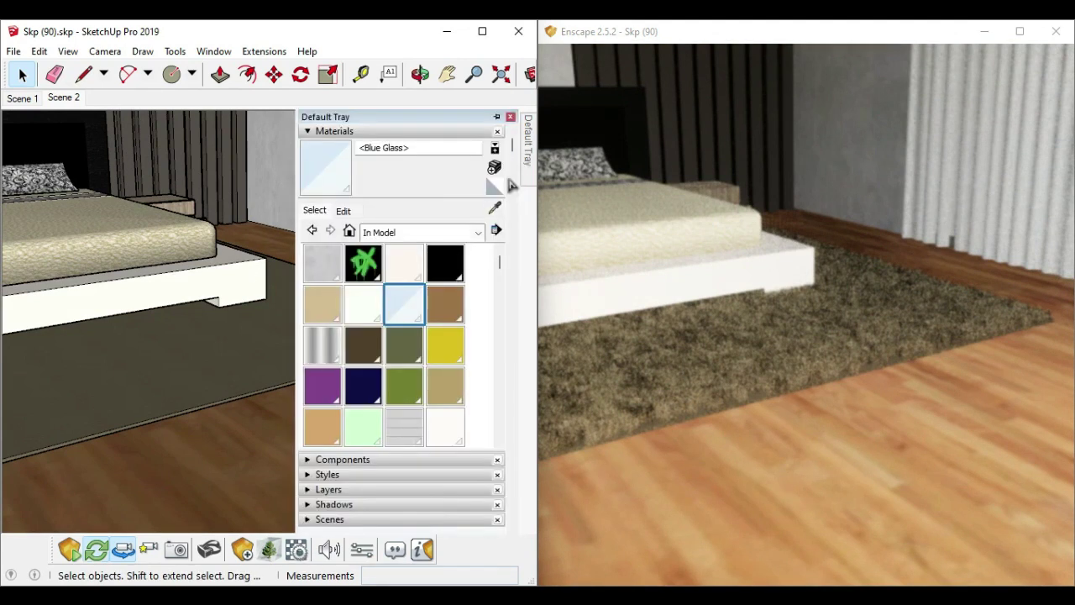
Sample the wood floor and open Enscape's material settings for Wood Floor
{"action": "left_click", "coordinate": [495, 209]}
{"action": "left_click", "coordinate": [255, 453]}
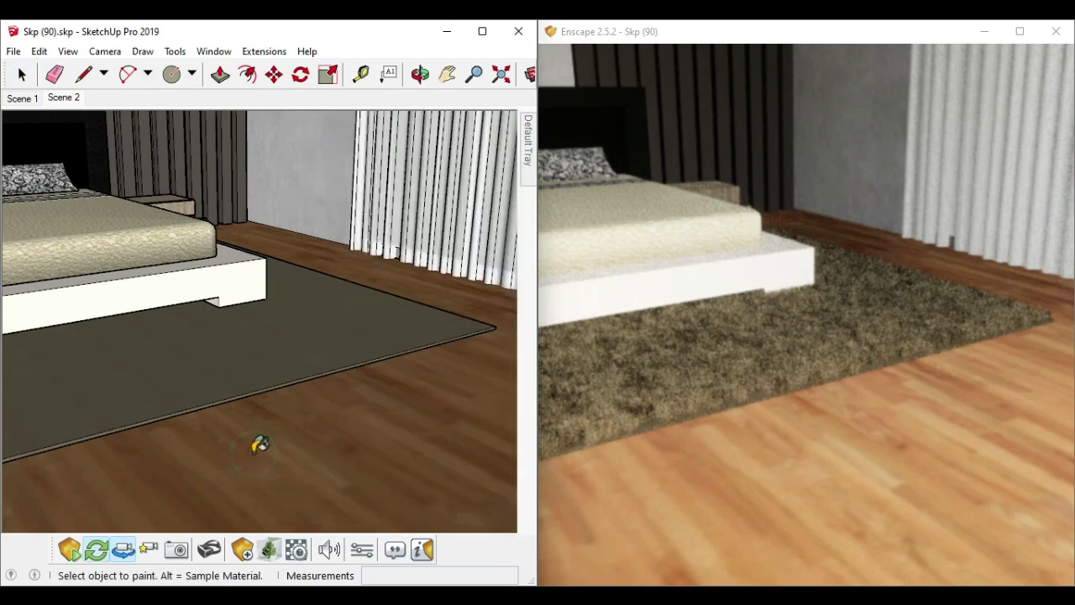
{"action": "left_click", "coordinate": [295, 549]}
{"action": "left_click_drag", "start_coordinate": [330, 102], "coordinate": [321, 46]}
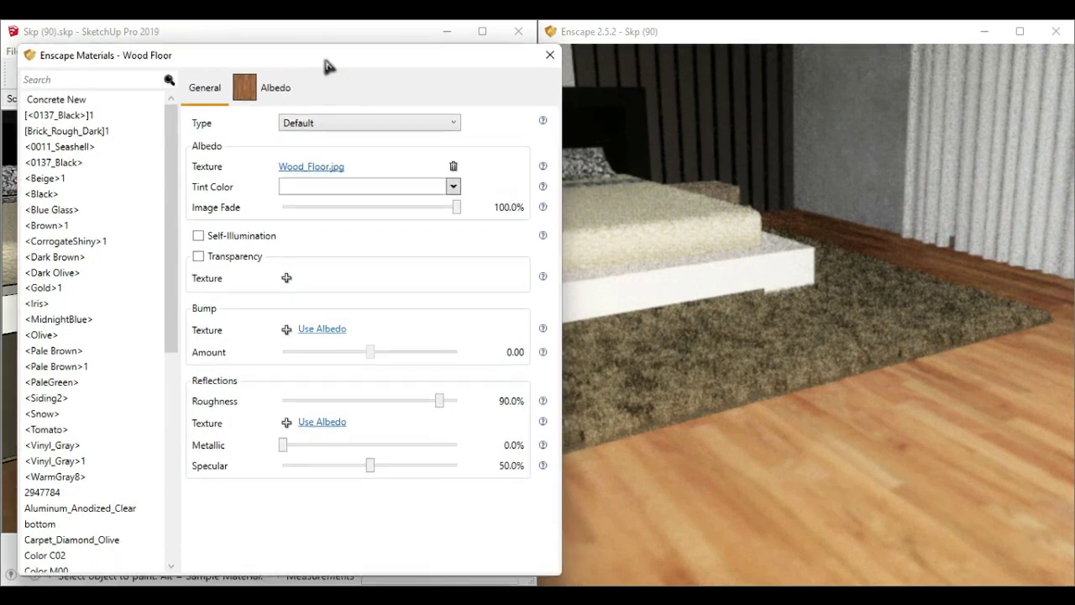
Extract weathered_brown_planks_4k.zip into its own folder and open its textures subfolder
{"action": "left_click", "coordinate": [257, 82]}
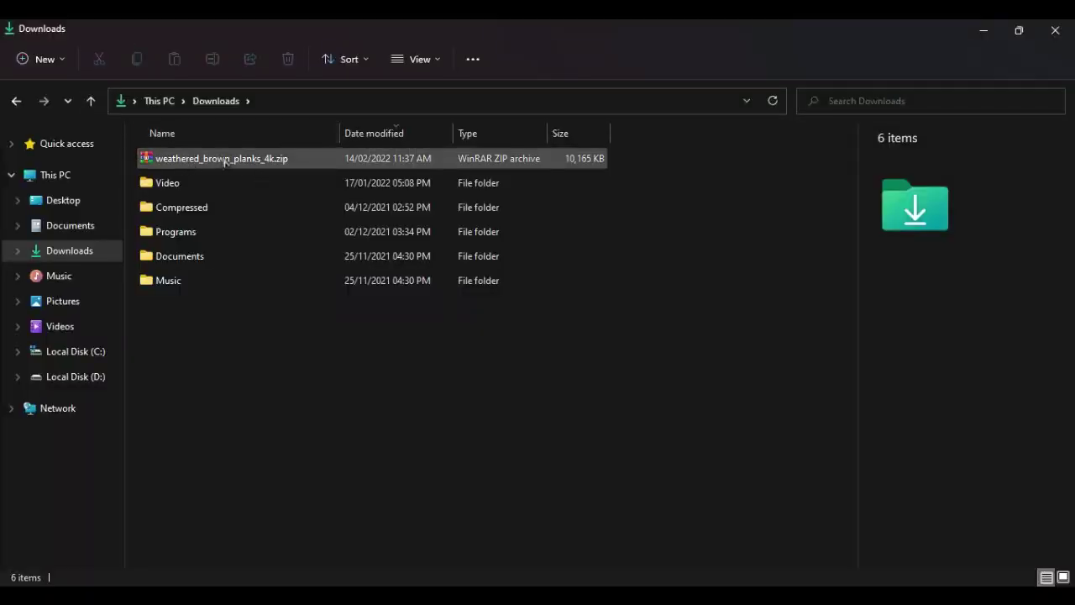
{"action": "double_click", "coordinate": [224, 159]}
{"action": "right_click", "coordinate": [227, 165]}
{"action": "left_click", "coordinate": [314, 370]}
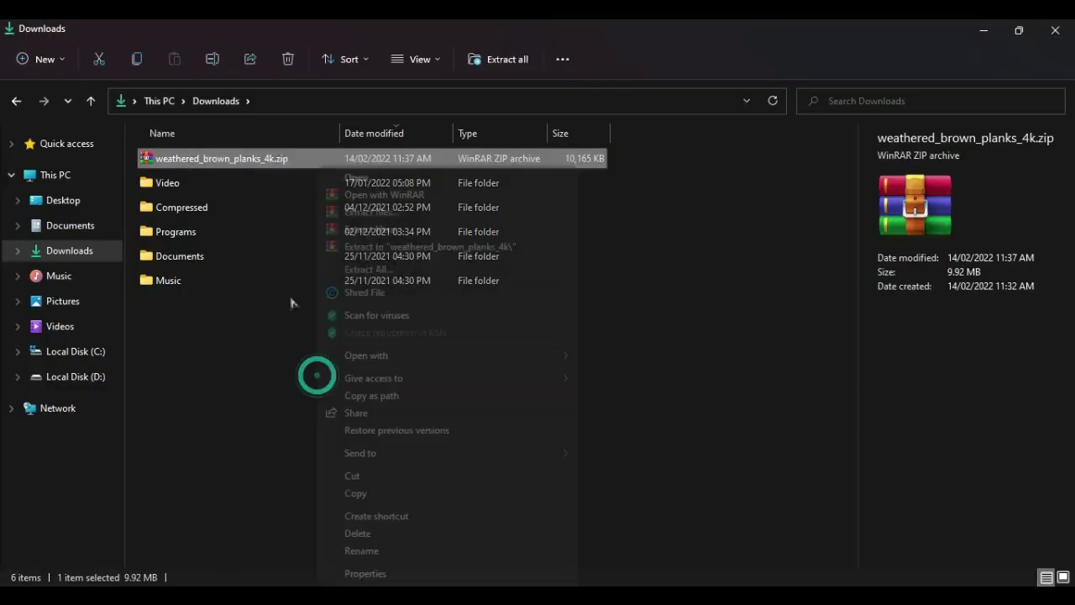
{"action": "left_click", "coordinate": [395, 250]}
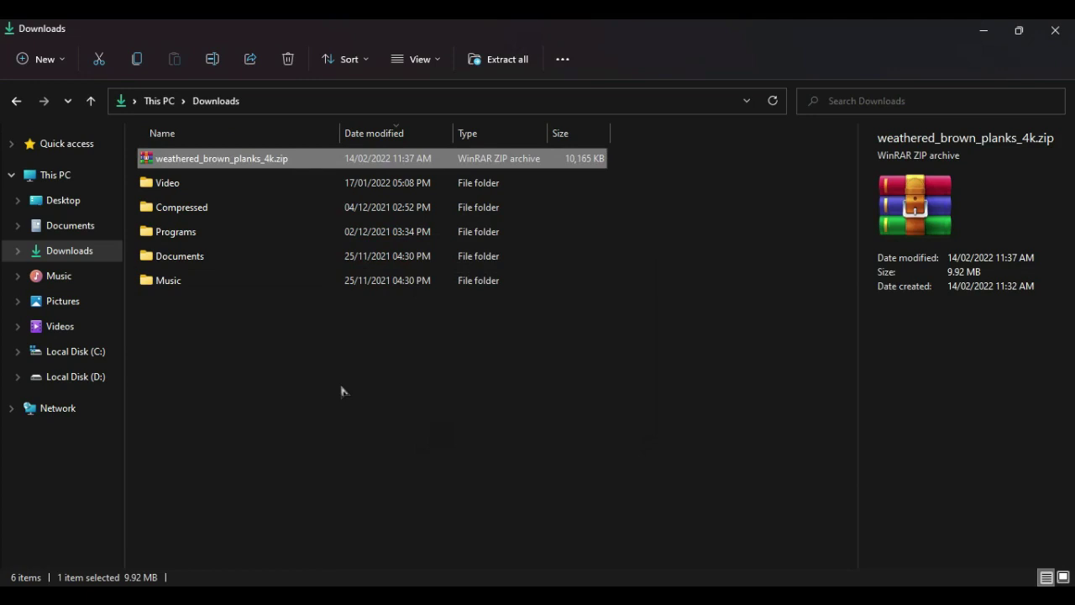
{"action": "double_click", "coordinate": [231, 303]}
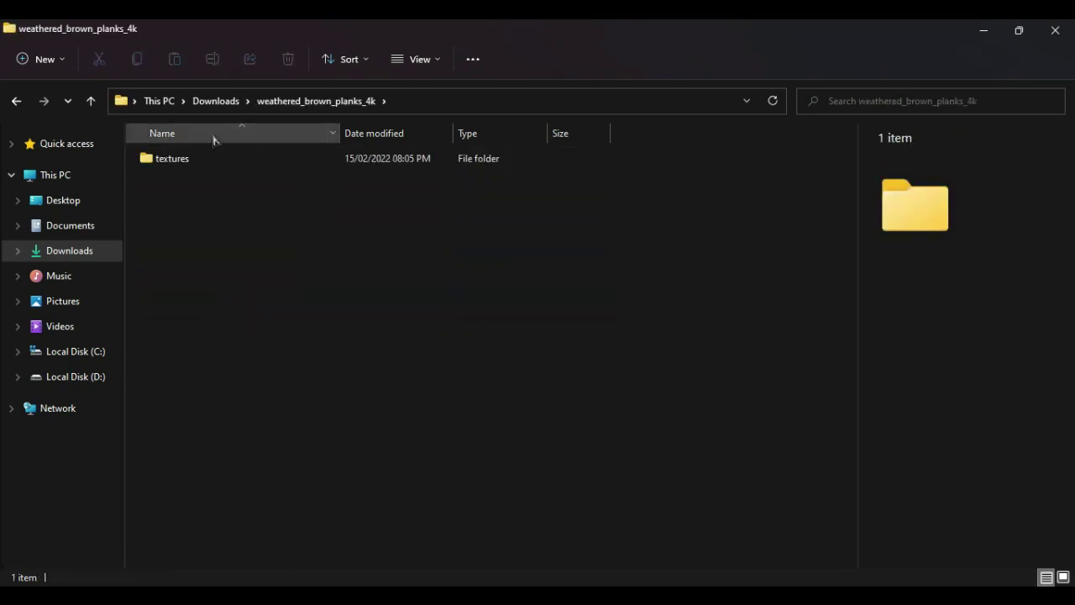
{"action": "double_click", "coordinate": [207, 158]}
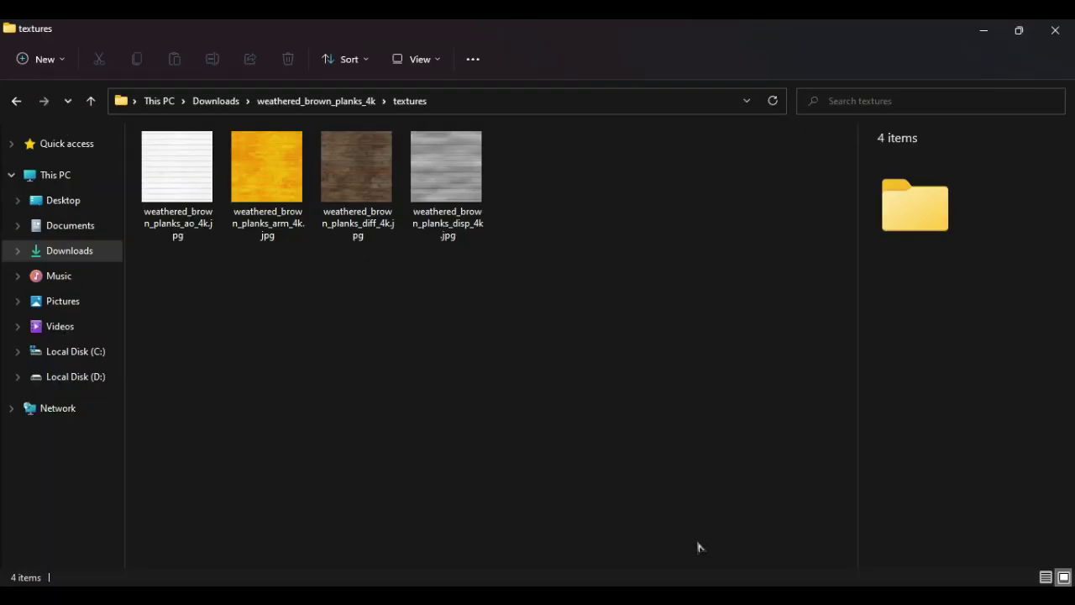
Load weathered_brown_planks_diff_4k.jpg from Downloads as the Wood Floor albedo image
{"action": "left_click", "coordinate": [994, 28]}
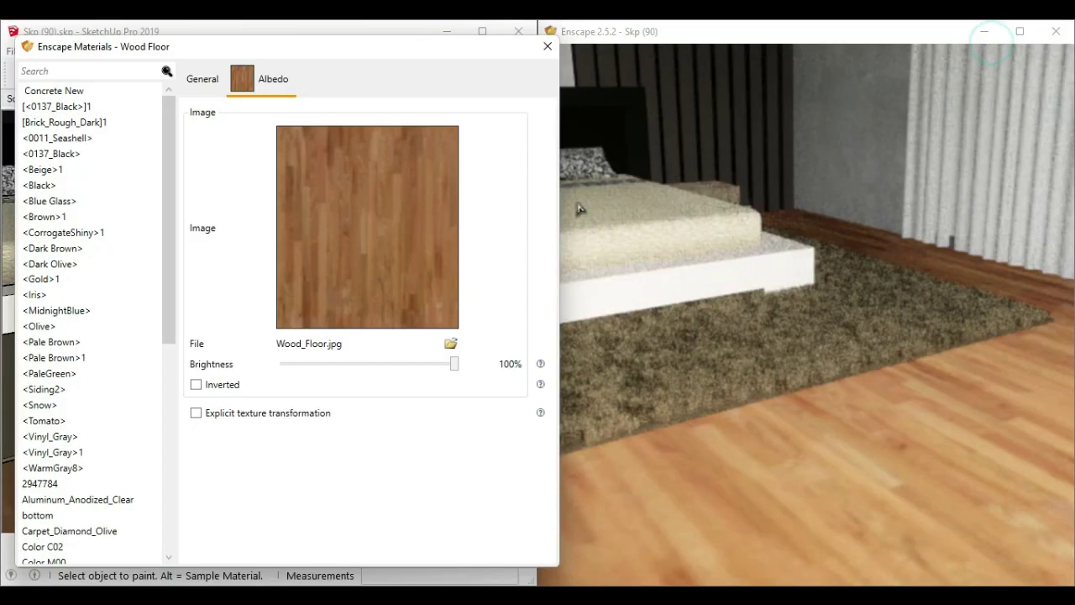
{"action": "left_click", "coordinate": [451, 344]}
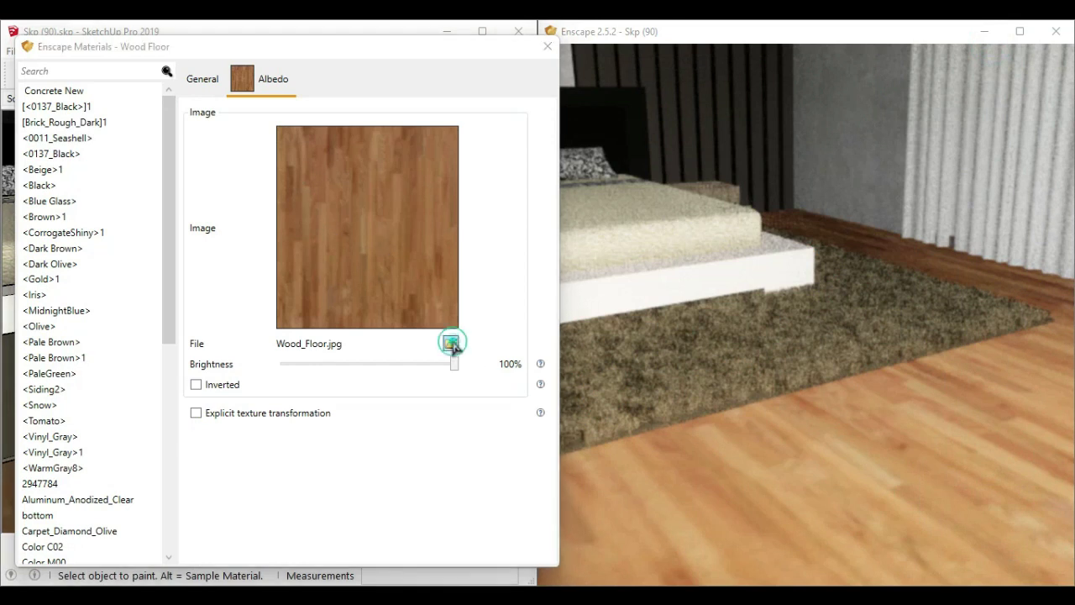
{"action": "left_click", "coordinate": [53, 241]}
{"action": "double_click", "coordinate": [189, 167]}
{"action": "double_click", "coordinate": [173, 145]}
{"action": "double_click", "coordinate": [345, 151]}
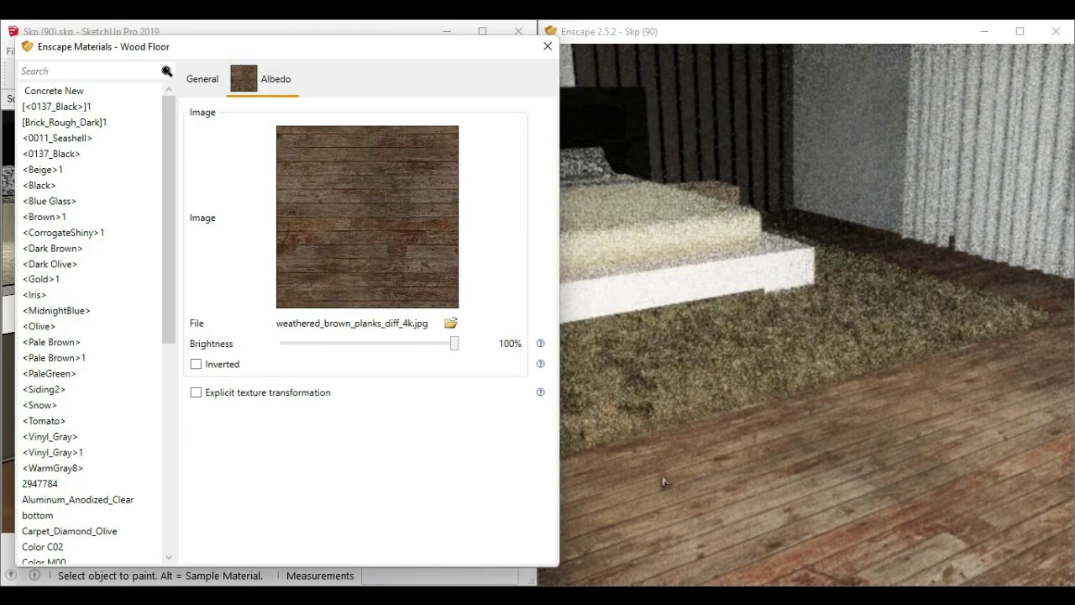
{"action": "left_click", "coordinate": [202, 82]}
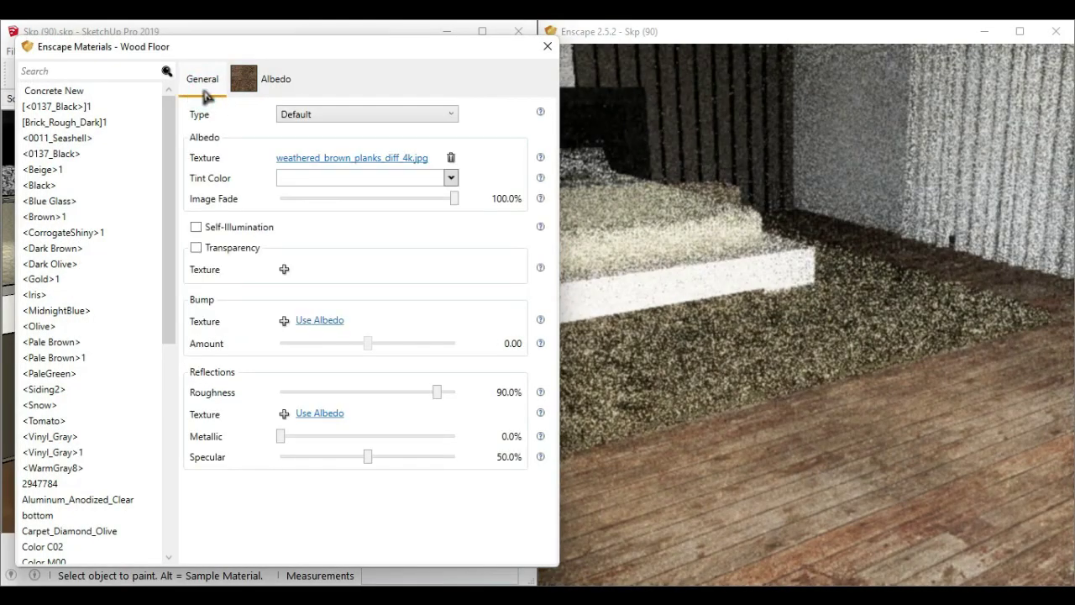
Add weathered_brown_planks_disp_4k.jpg as bump and weathered_brown_planks_ao_4k.jpg as roughness, then close the editor
{"action": "left_click", "coordinate": [285, 320]}
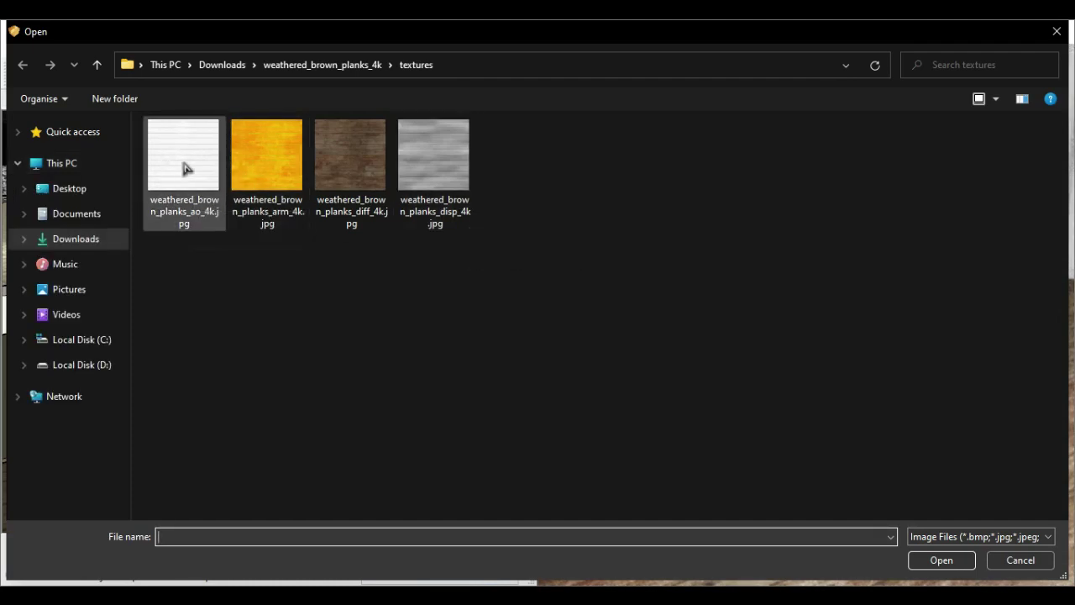
{"action": "double_click", "coordinate": [444, 186]}
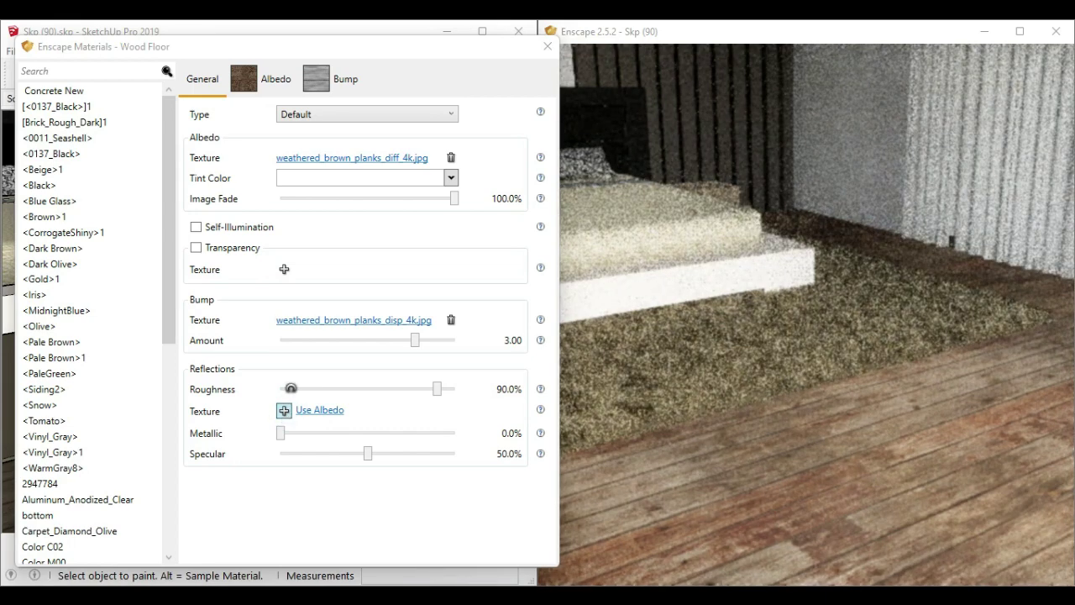
{"action": "left_click", "coordinate": [284, 410]}
{"action": "double_click", "coordinate": [198, 215]}
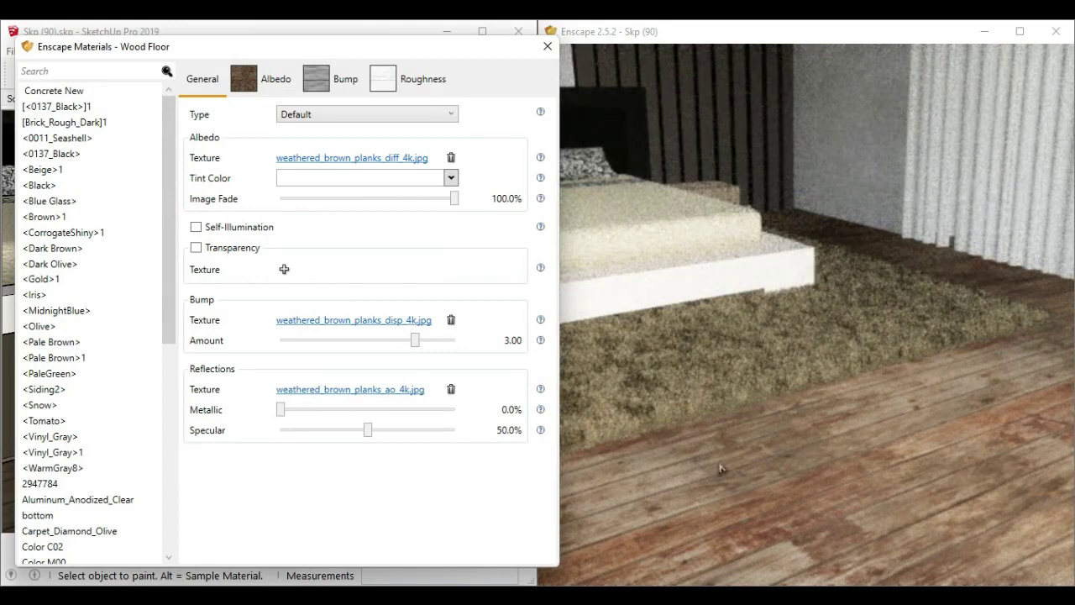
{"action": "left_click", "coordinate": [546, 48]}
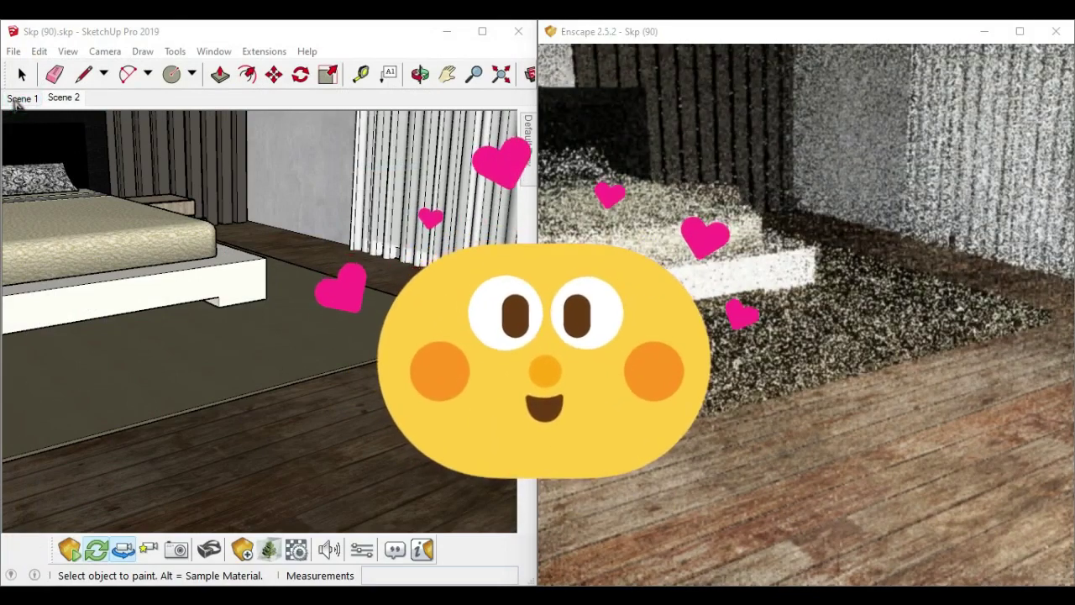
Switch to Scene 1 and save an Enscape screenshot of the bedroom as PNG
{"action": "left_click", "coordinate": [18, 98]}
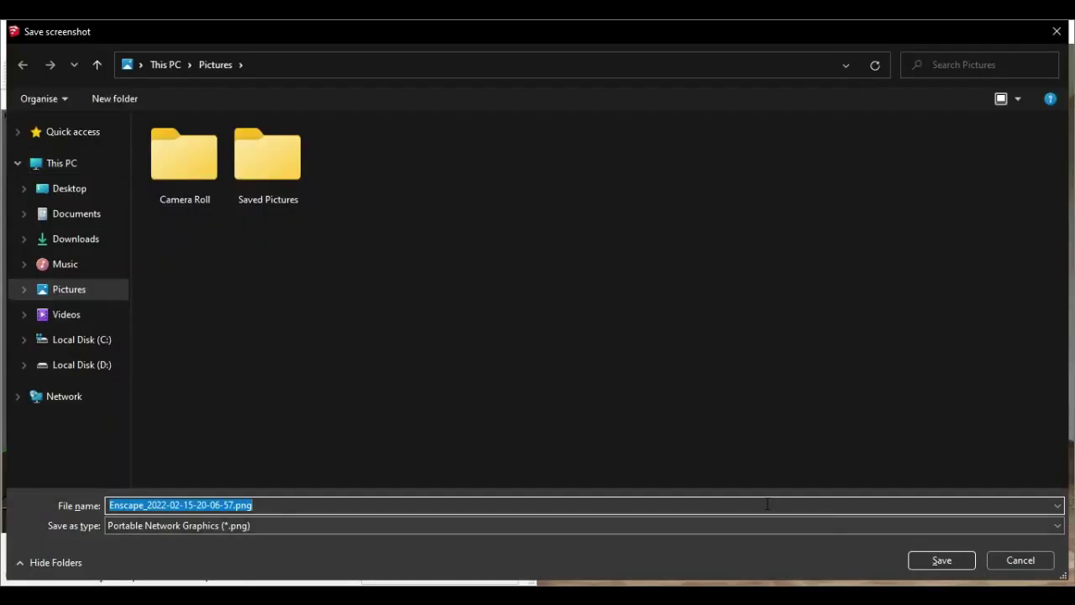
{"action": "left_click", "coordinate": [932, 559]}
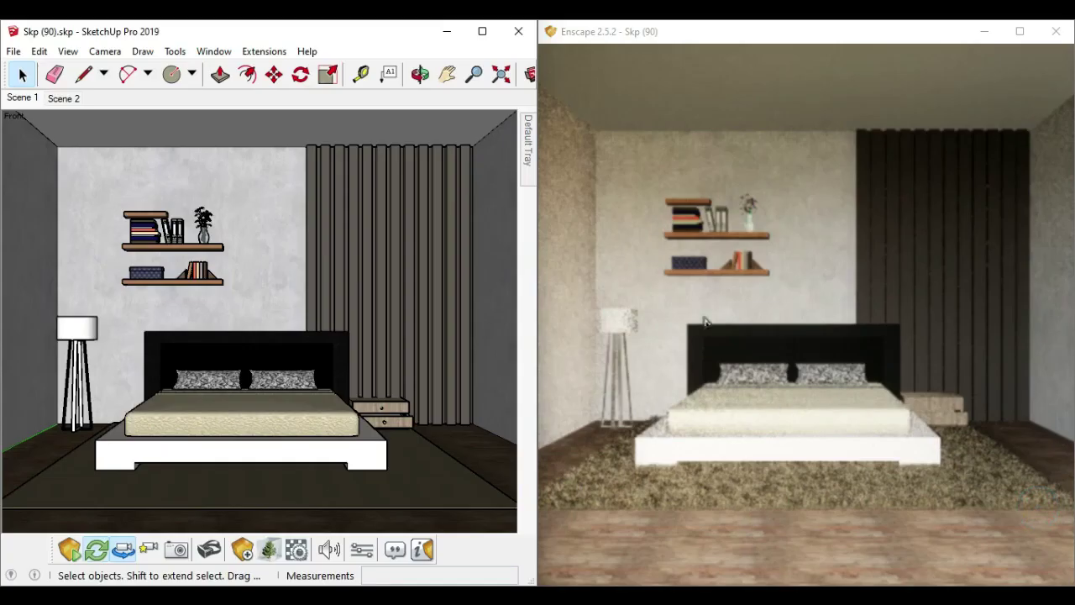
Zoom and orbit the Scene 2 view down toward the rug and plank floor
{"action": "left_click", "coordinate": [67, 98]}
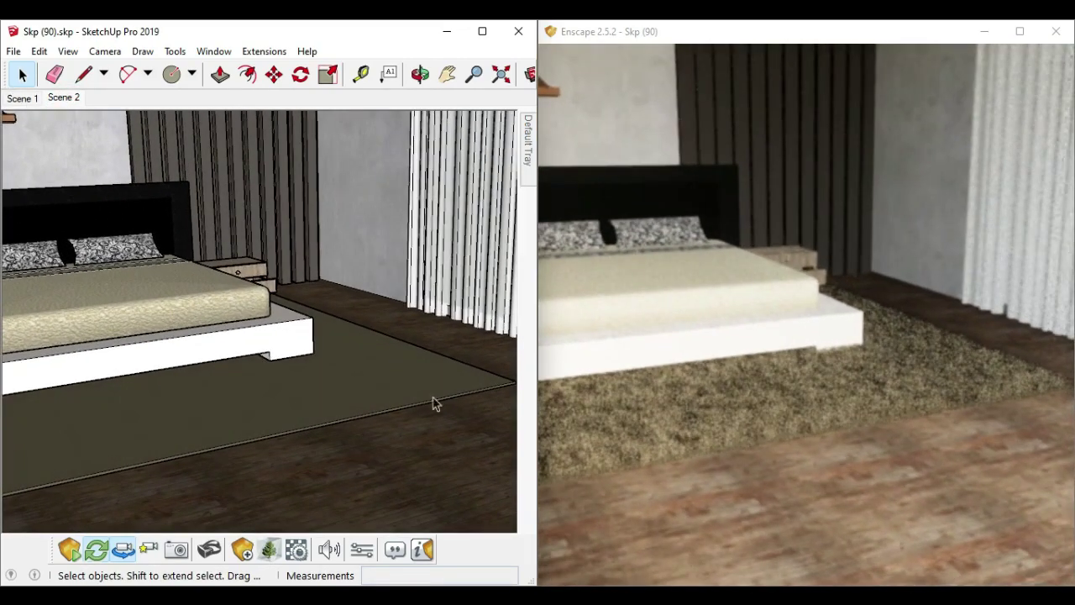
{"action": "scroll", "coordinate": [411, 462], "scroll_direction": "up", "scroll_amount": 2}
{"action": "scroll", "coordinate": [394, 487], "scroll_direction": "up", "scroll_amount": 2}
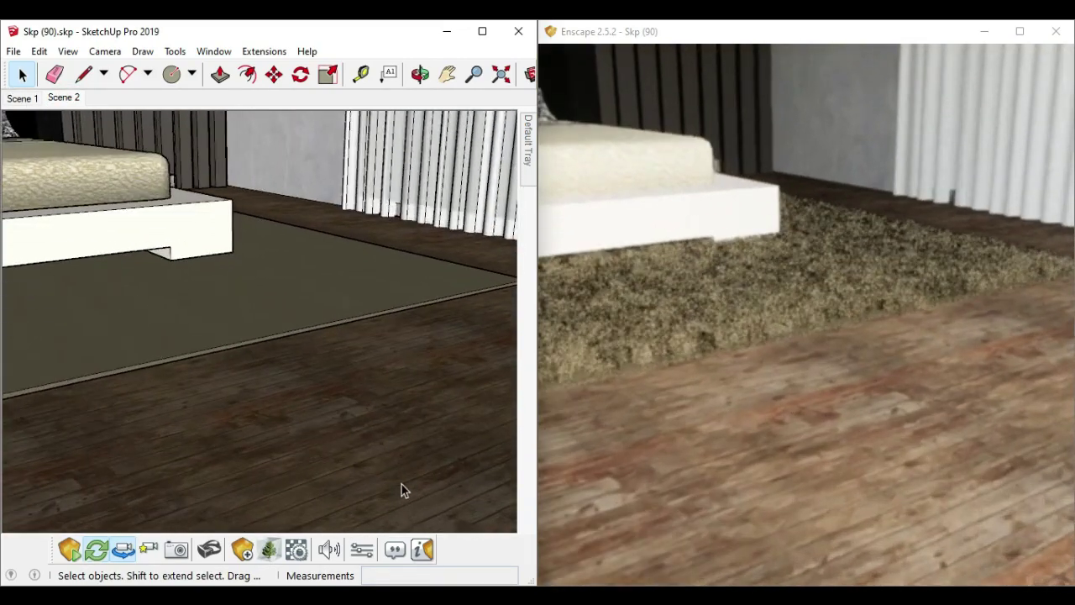
{"action": "left_click", "coordinate": [420, 74]}
{"action": "mouse_move", "coordinate": [304, 343]}
{"action": "left_mouse_down"}
{"action": "mouse_move", "coordinate": [329, 391]}
{"action": "mouse_move", "coordinate": [314, 338]}
{"action": "left_mouse_up"}
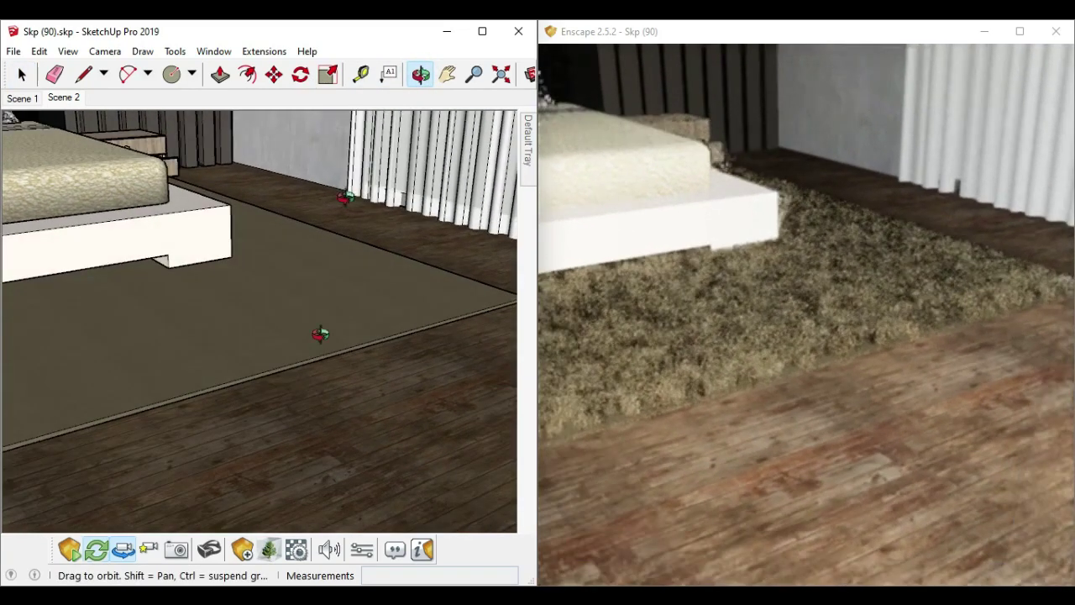
{"action": "left_click", "coordinate": [361, 74]}
{"action": "left_click", "coordinate": [332, 413]}
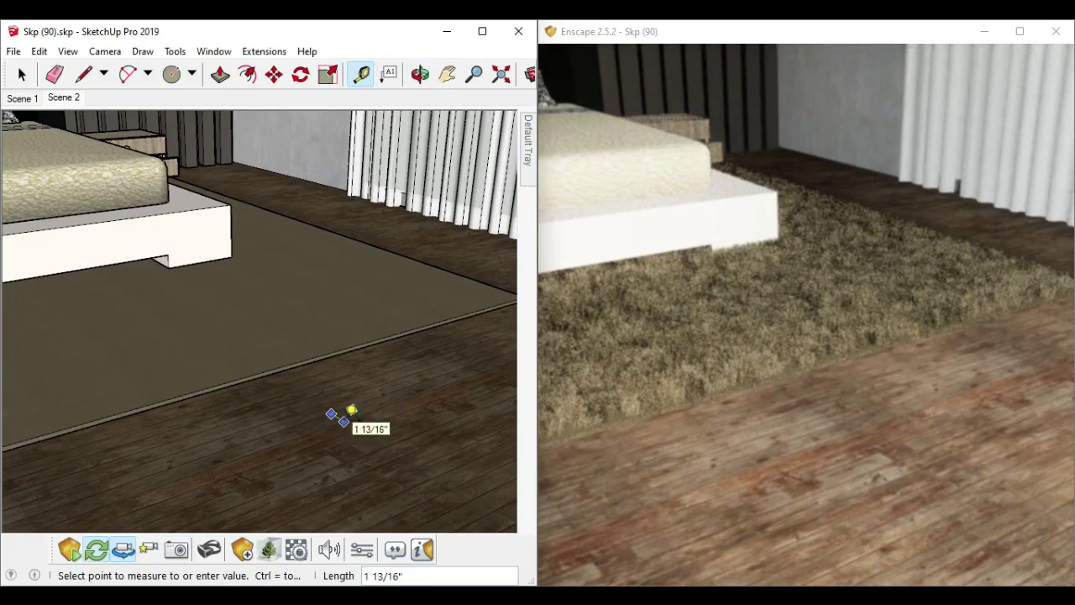
{"action": "key", "text": "space"}
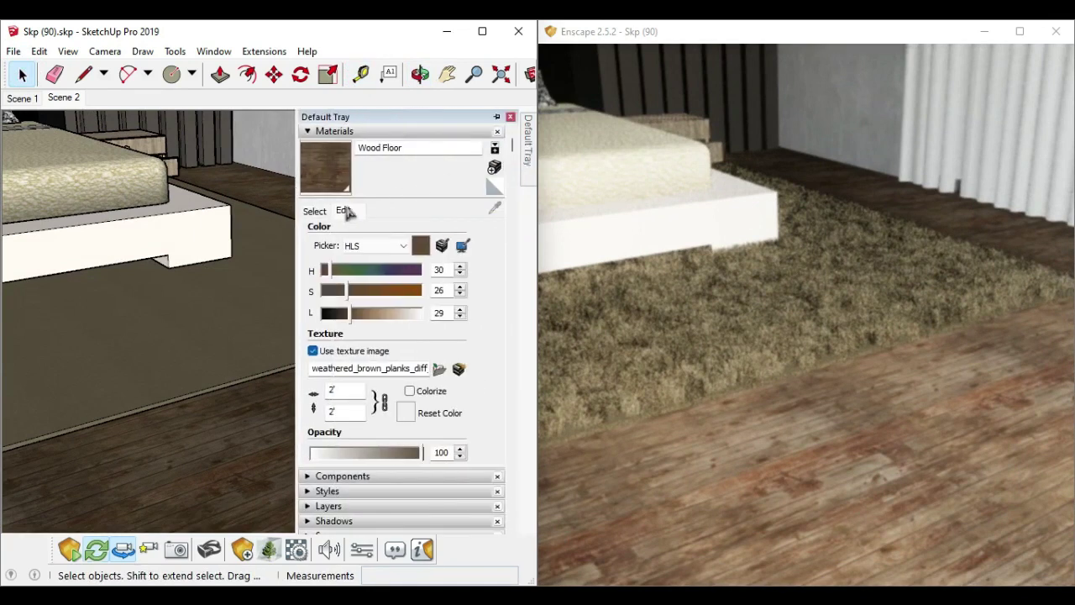
Set the Wood Floor texture size to 5'
{"action": "left_click", "coordinate": [312, 210]}
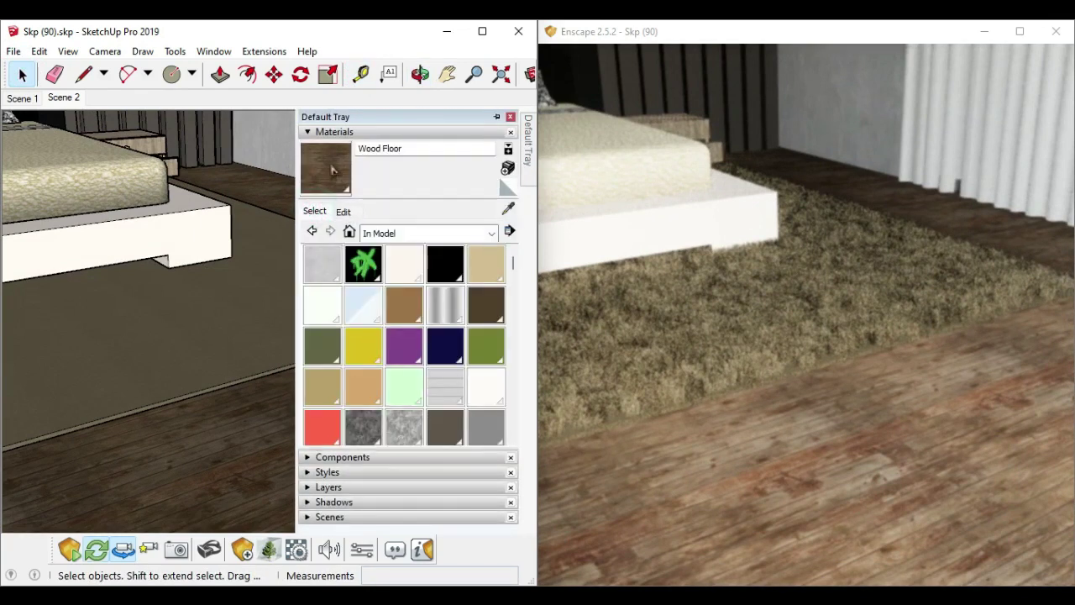
{"action": "left_click", "coordinate": [344, 210]}
{"action": "double_click", "coordinate": [353, 387]}
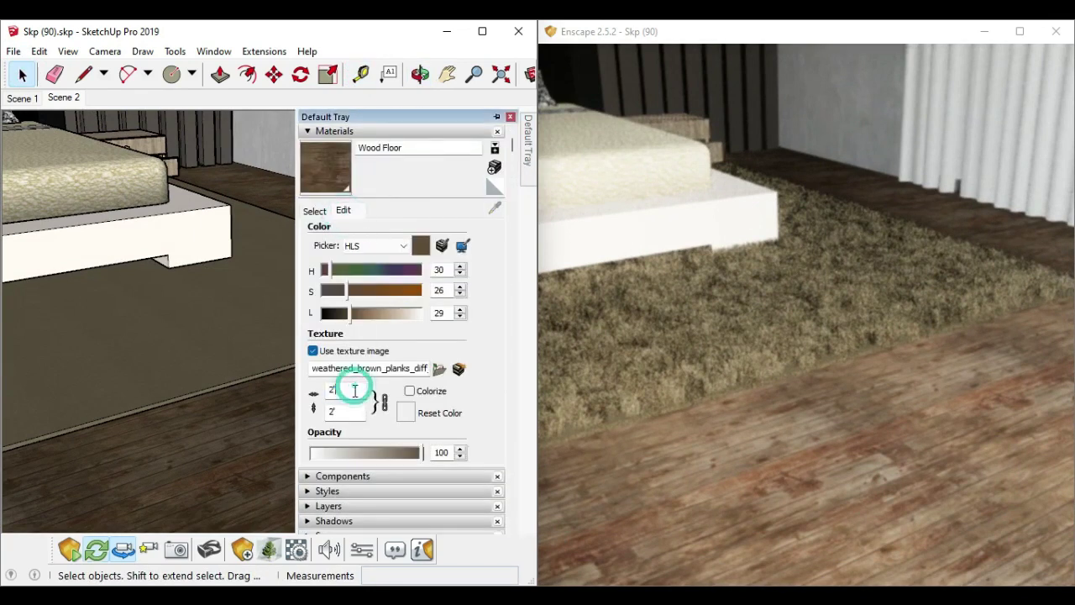
{"action": "type", "text": "5"}
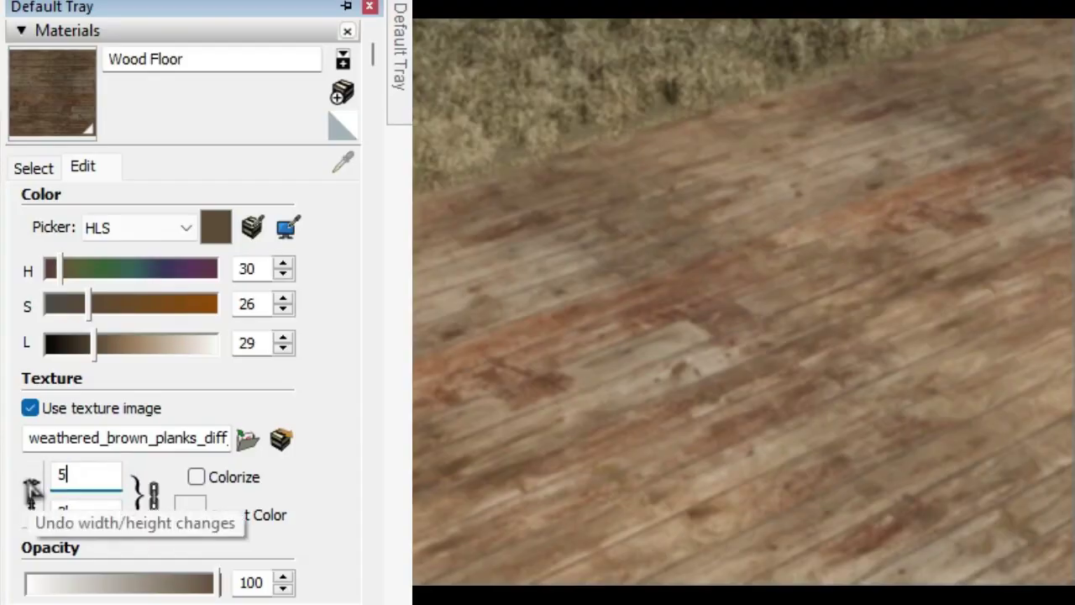
{"action": "key", "text": "Return"}
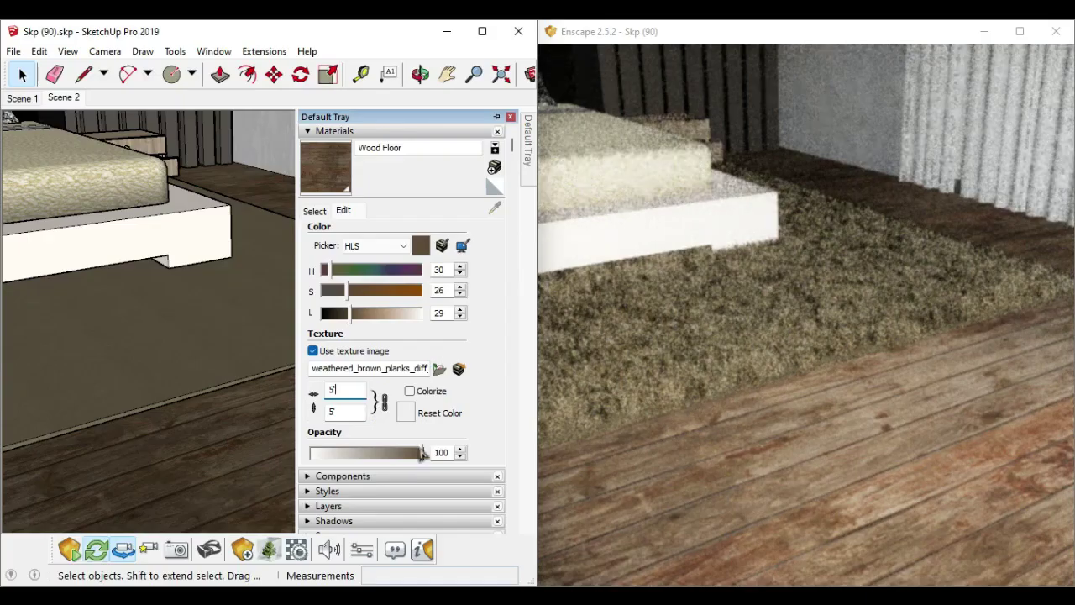
Measure about 11' 6 1/4" across the floor, then return to the Scene 1 view
{"action": "left_click", "coordinate": [360, 74]}
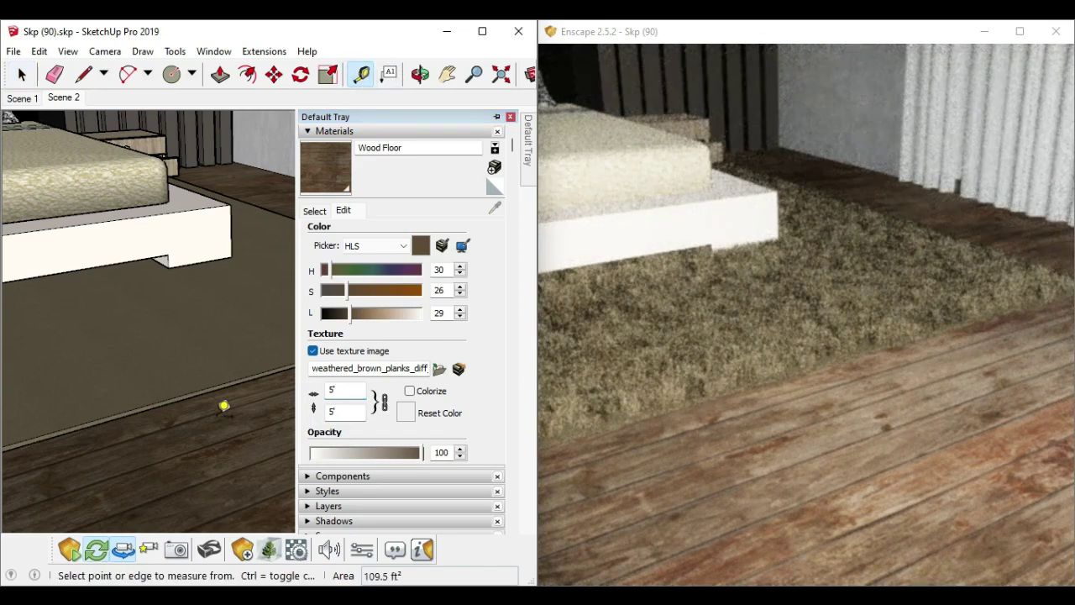
{"action": "left_click", "coordinate": [213, 415]}
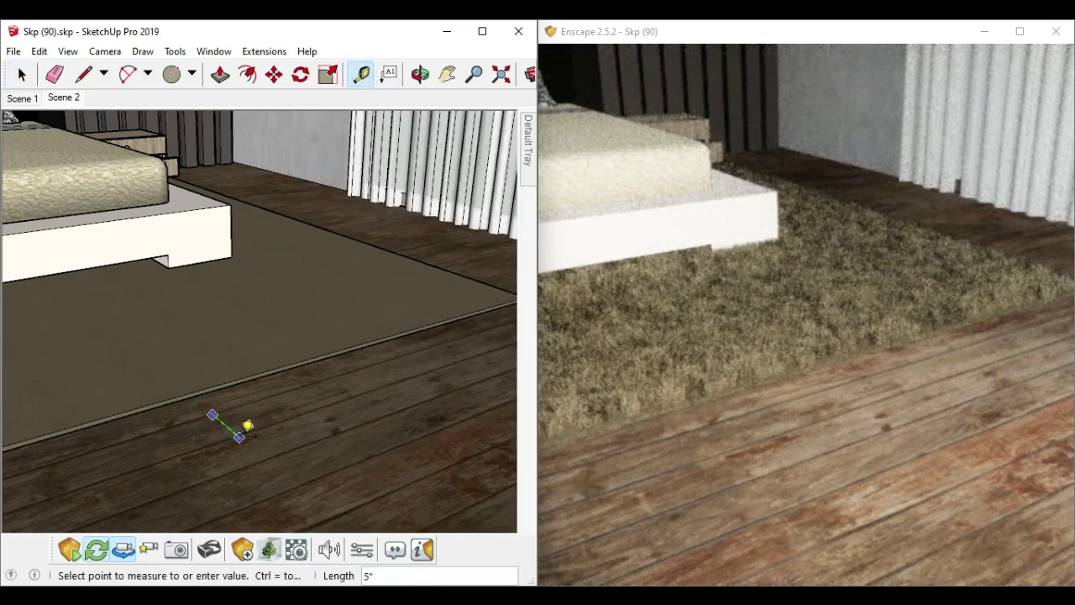
{"action": "left_click", "coordinate": [136, 243]}
{"action": "left_click", "coordinate": [23, 75]}
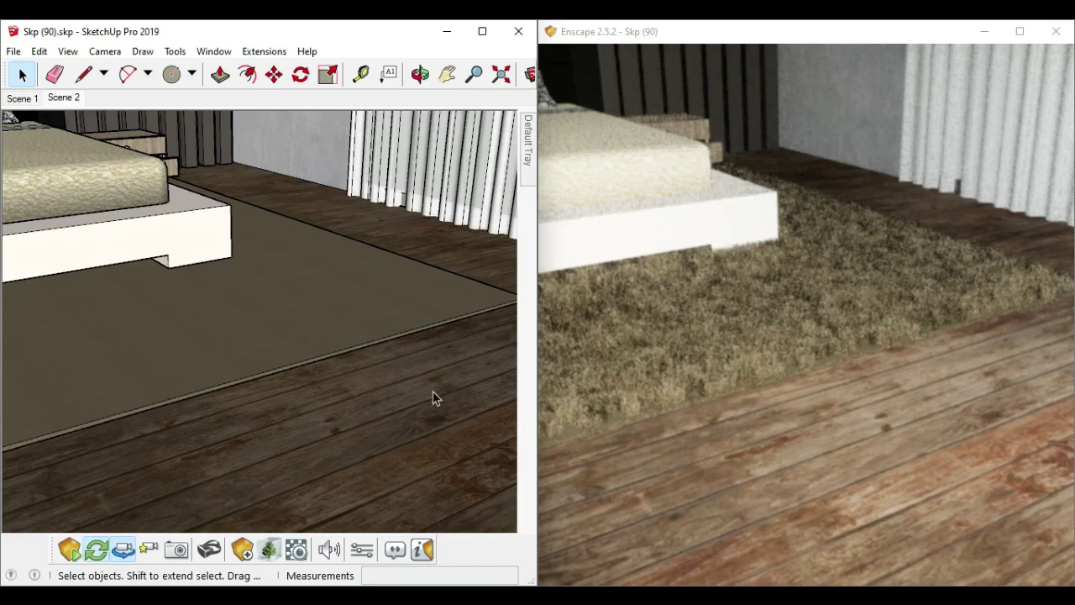
{"action": "left_click", "coordinate": [24, 99]}
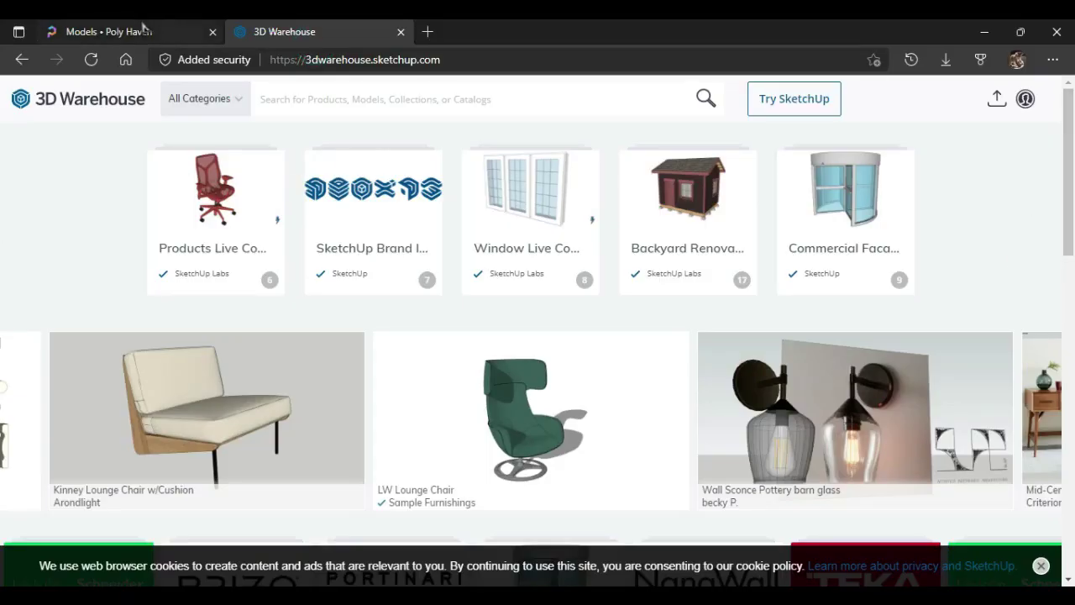
Look over Poly Haven's models and the 3D Warehouse page, then launch the Enscape Asset Library
{"action": "left_click", "coordinate": [168, 32]}
{"action": "scroll", "coordinate": [1069, 194], "scroll_direction": "down", "scroll_amount": 5}
{"action": "scroll", "coordinate": [1069, 202], "scroll_direction": "down", "scroll_amount": 5}
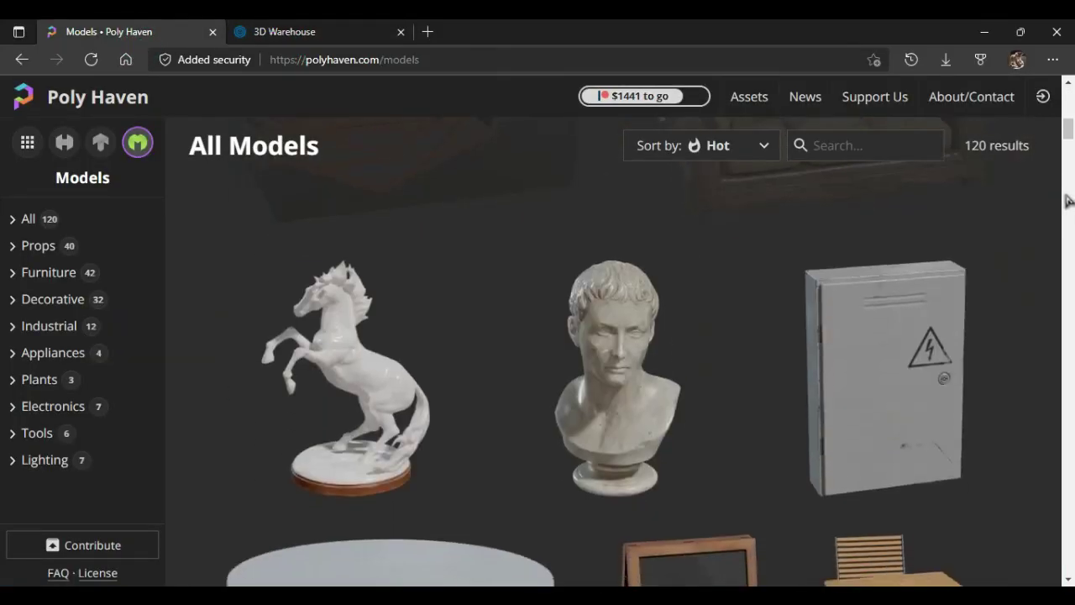
{"action": "scroll", "coordinate": [1068, 212], "scroll_direction": "down", "scroll_amount": 5}
{"action": "scroll", "coordinate": [1066, 222], "scroll_direction": "down", "scroll_amount": 5}
{"action": "key", "text": "ctrl+Tab"}
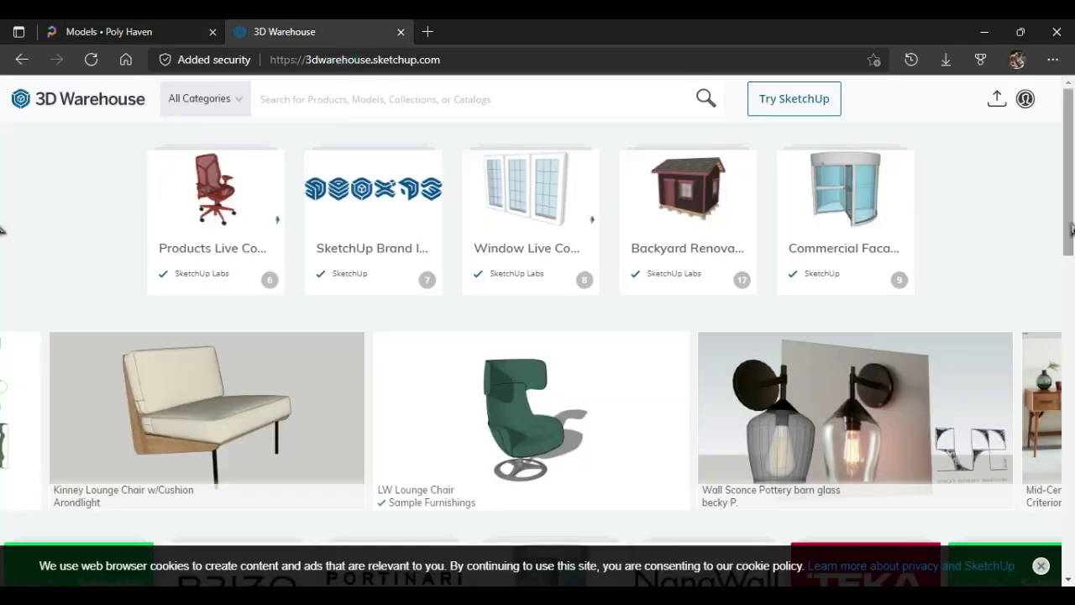
{"action": "scroll", "coordinate": [1069, 268], "scroll_direction": "down", "scroll_amount": 5}
{"action": "scroll", "coordinate": [1070, 277], "scroll_direction": "down", "scroll_amount": 3}
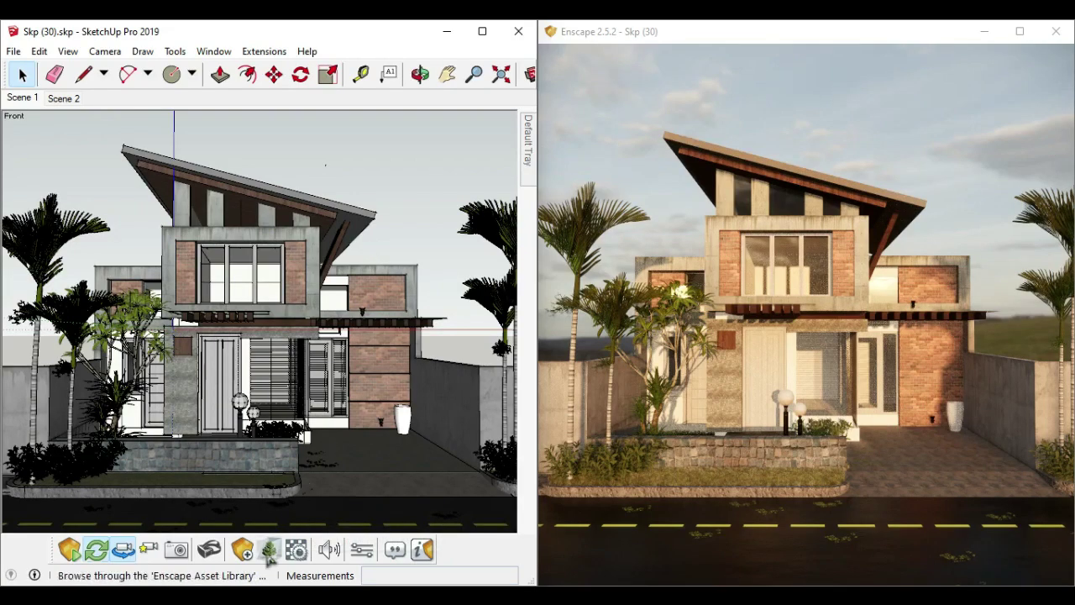
{"action": "left_click", "coordinate": [271, 543]}
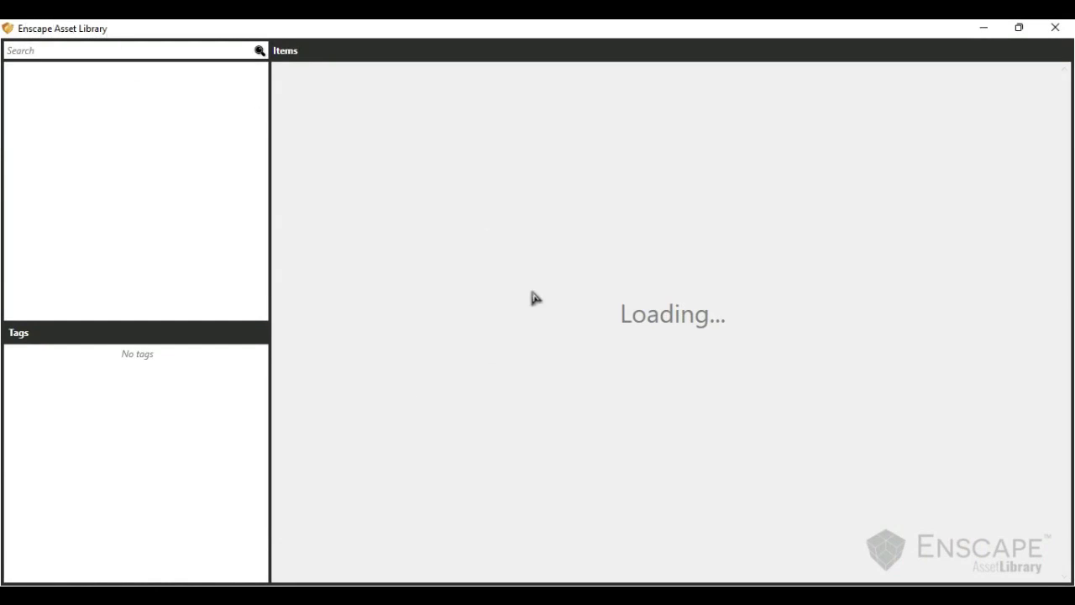
Scroll the Asset Library, minimize it to view the model, then bring it back
{"action": "scroll", "coordinate": [781, 278], "scroll_direction": "down", "scroll_amount": 1}
{"action": "scroll", "coordinate": [804, 254], "scroll_direction": "down", "scroll_amount": 2}
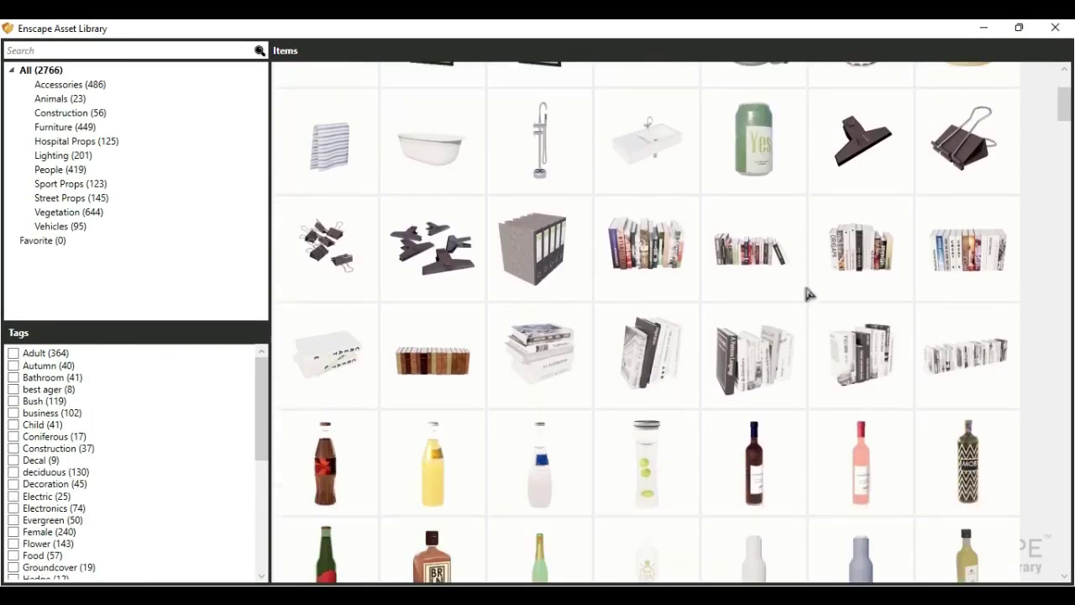
{"action": "scroll", "coordinate": [804, 344], "scroll_direction": "down", "scroll_amount": 2}
{"action": "scroll", "coordinate": [502, 395], "scroll_direction": "up", "scroll_amount": 1}
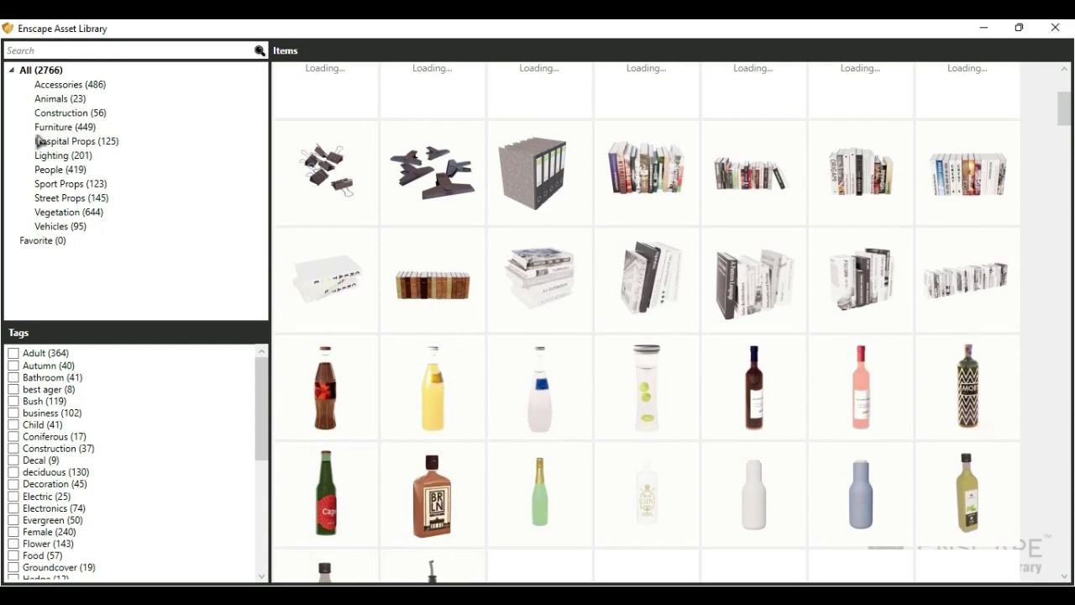
{"action": "left_click", "coordinate": [983, 28]}
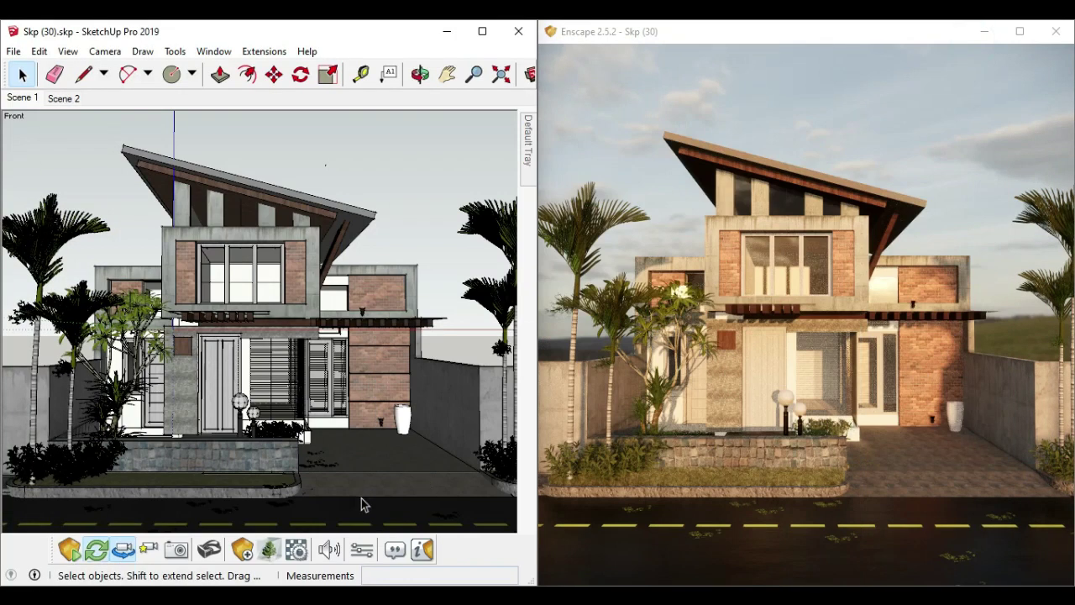
{"action": "left_click", "coordinate": [268, 550]}
Choose the Car 14 sedan from the Vehicles category for placement
{"action": "left_click", "coordinate": [53, 226]}
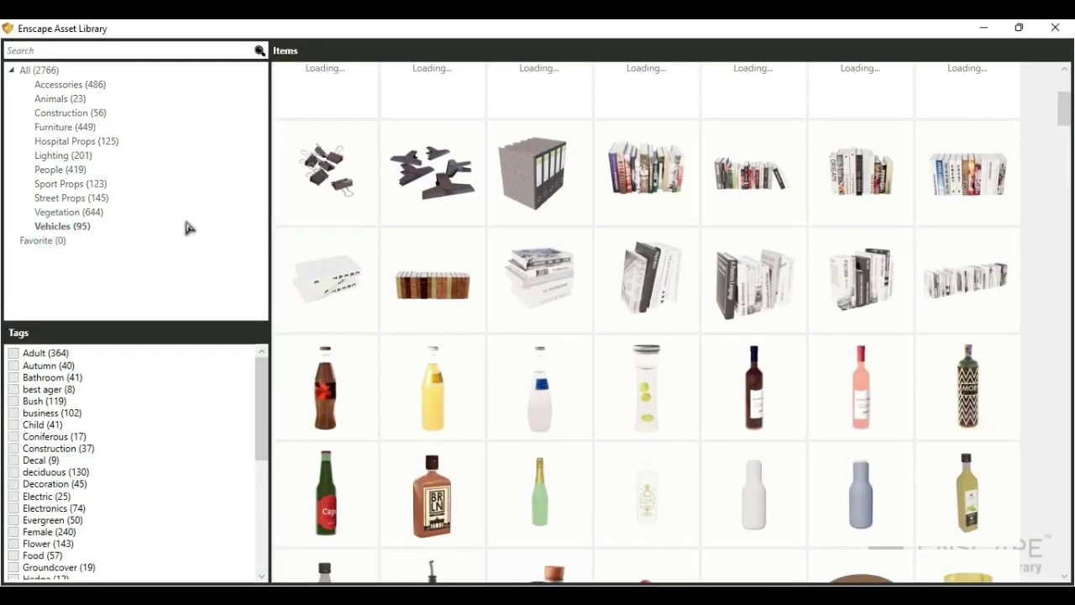
{"action": "scroll", "coordinate": [540, 350], "scroll_direction": "down", "scroll_amount": 1}
{"action": "scroll", "coordinate": [1060, 231], "scroll_direction": "up", "scroll_amount": 1}
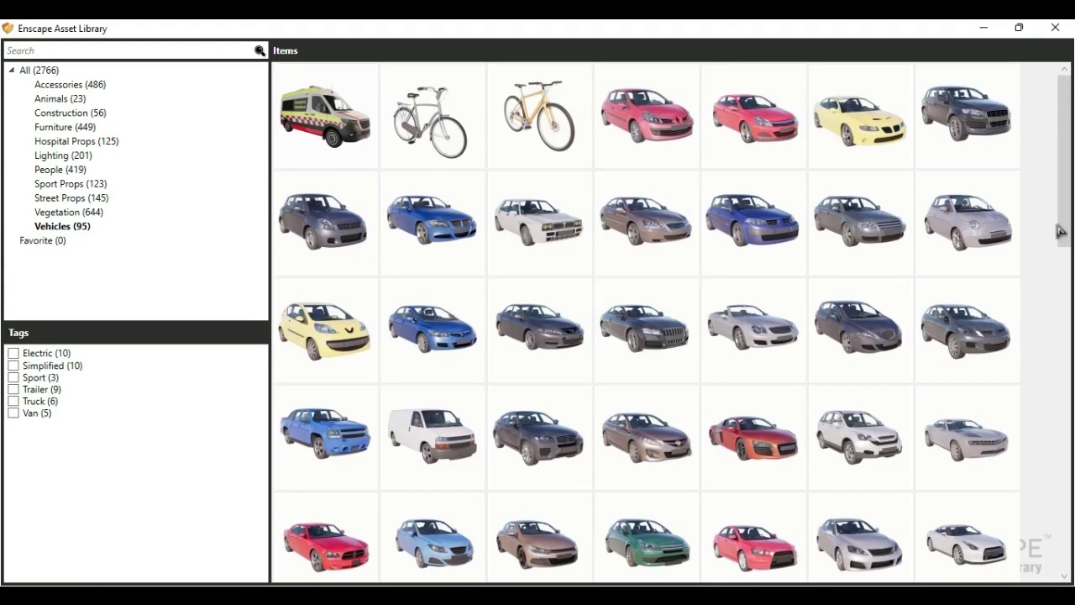
{"action": "mouse_move", "coordinate": [538, 330]}
{"action": "left_click", "coordinate": [530, 338]}
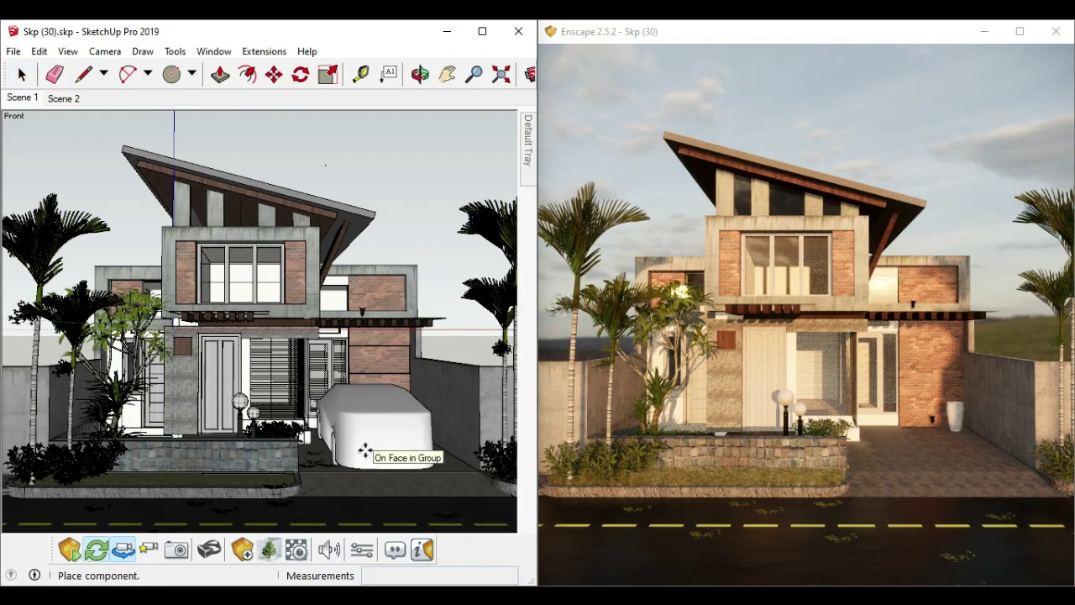
Place Car 14 in the carport and orbit in closer to it
{"action": "left_click", "coordinate": [365, 449]}
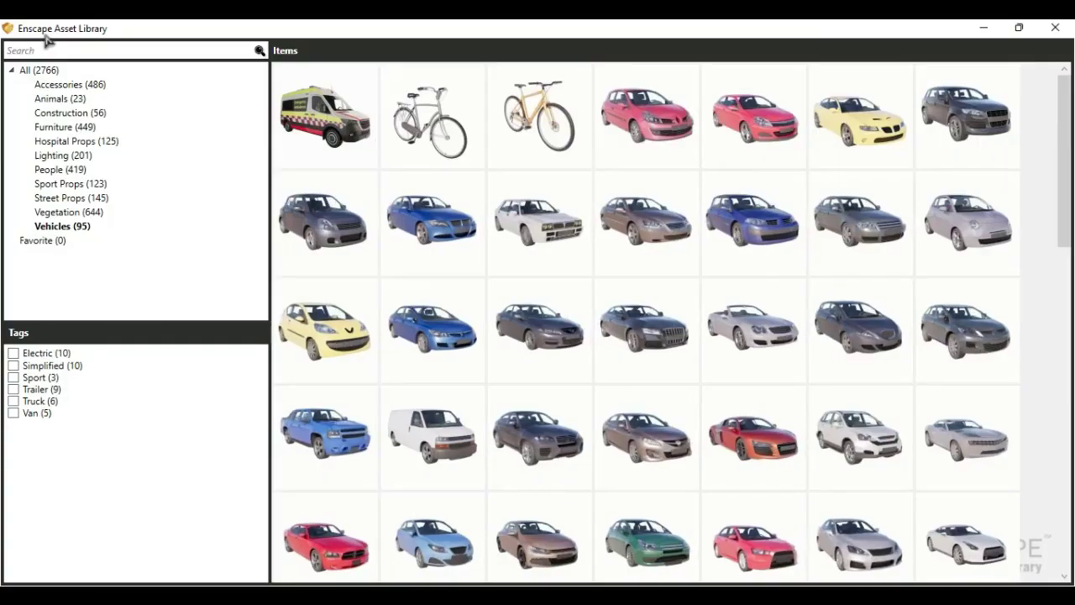
{"action": "left_click", "coordinate": [977, 28]}
{"action": "left_click", "coordinate": [419, 74]}
{"action": "left_click_drag", "start_coordinate": [333, 437], "coordinate": [346, 444]}
{"action": "scroll", "coordinate": [346, 444], "scroll_direction": "up", "scroll_amount": 3}
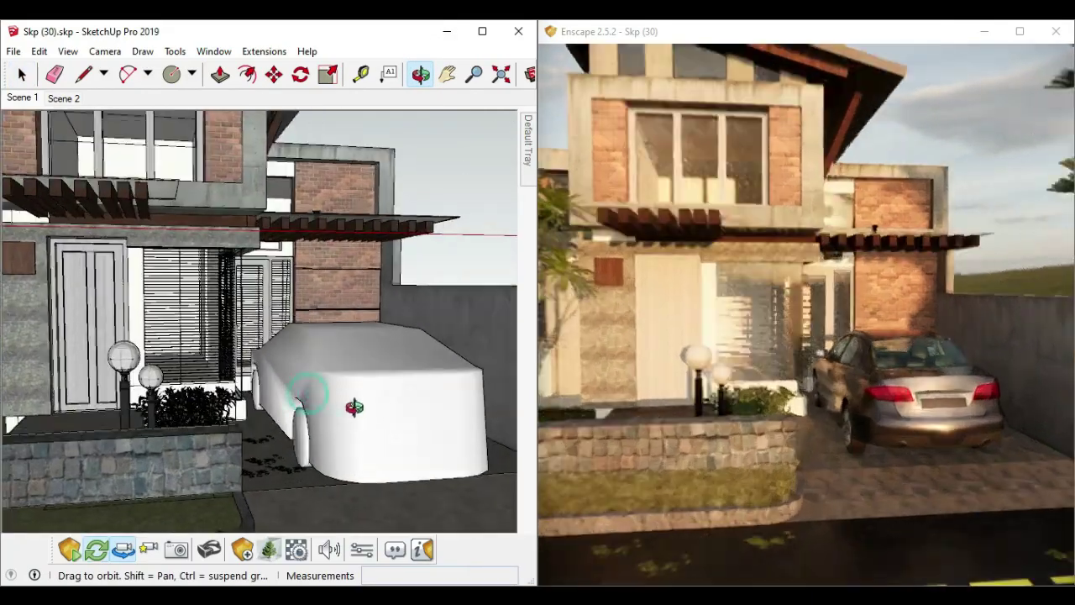
{"action": "scroll", "coordinate": [356, 403], "scroll_direction": "up", "scroll_amount": 3}
Select the placed car and resize it with the Scale tool
{"action": "key", "text": "space"}
{"action": "left_click", "coordinate": [388, 357]}
{"action": "key", "text": "s"}
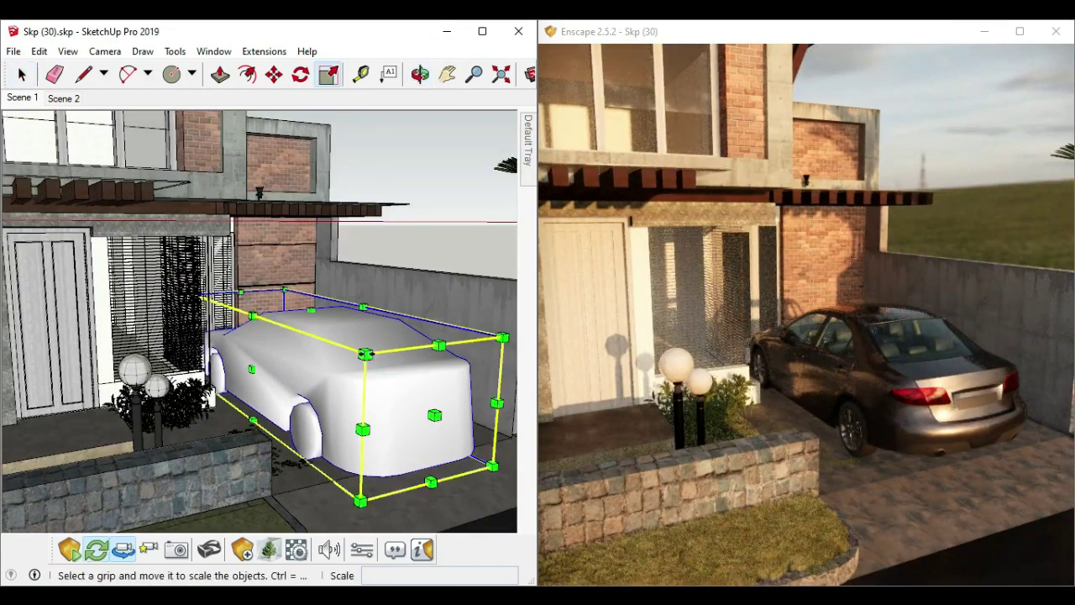
{"action": "left_click", "coordinate": [365, 353]}
{"action": "key", "text": "space"}
Flip the car along its red and green axes, return to Scene 1, reopen the Asset Library
{"action": "right_click", "coordinate": [304, 371]}
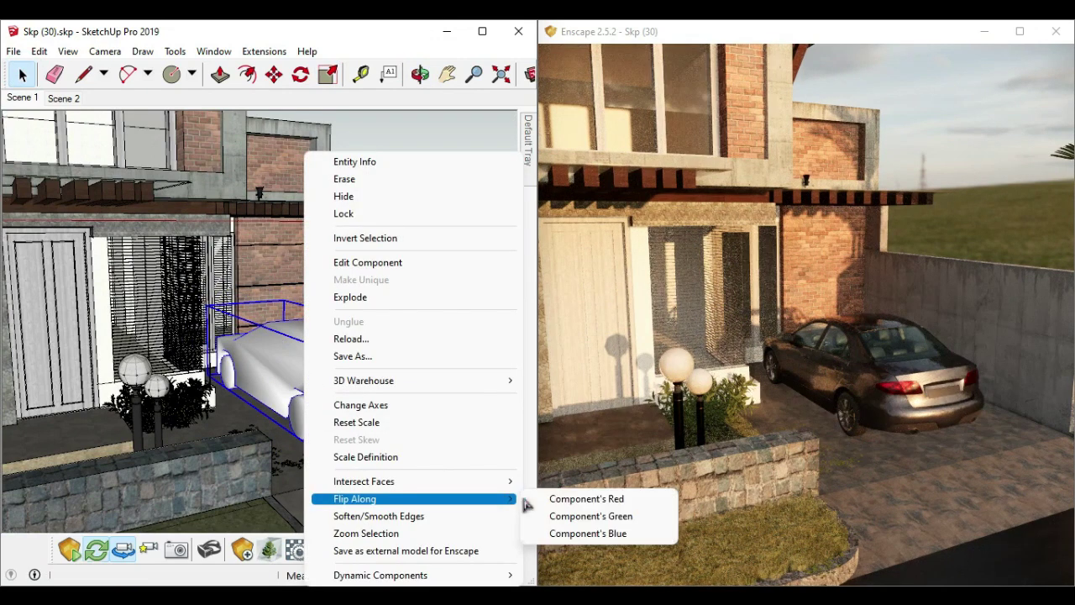
{"action": "mouse_move", "coordinate": [412, 498]}
{"action": "left_click", "coordinate": [588, 497]}
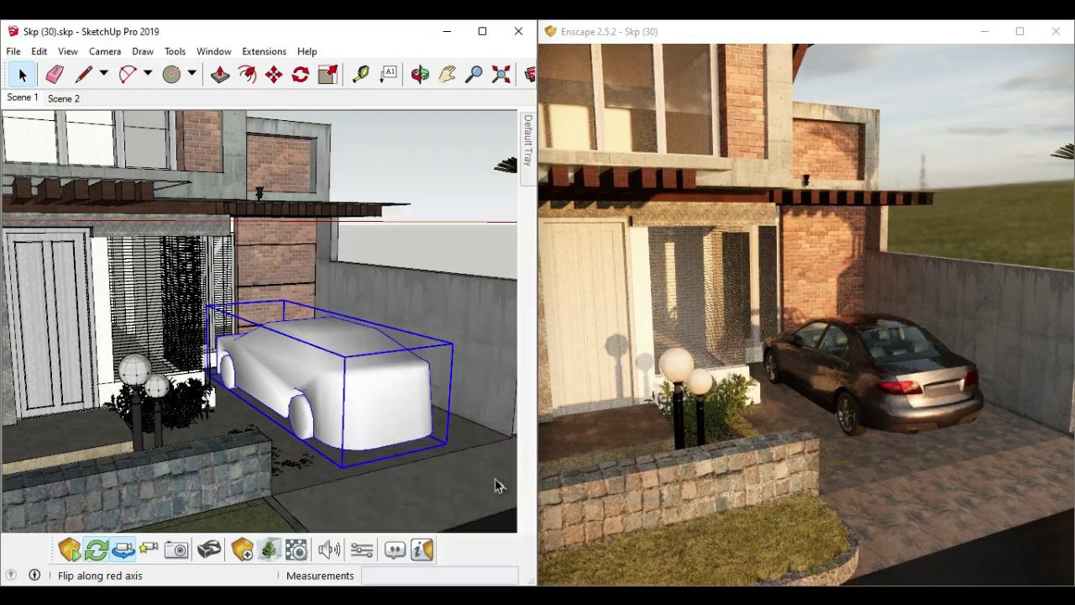
{"action": "right_click", "coordinate": [379, 412]}
{"action": "left_click", "coordinate": [622, 516]}
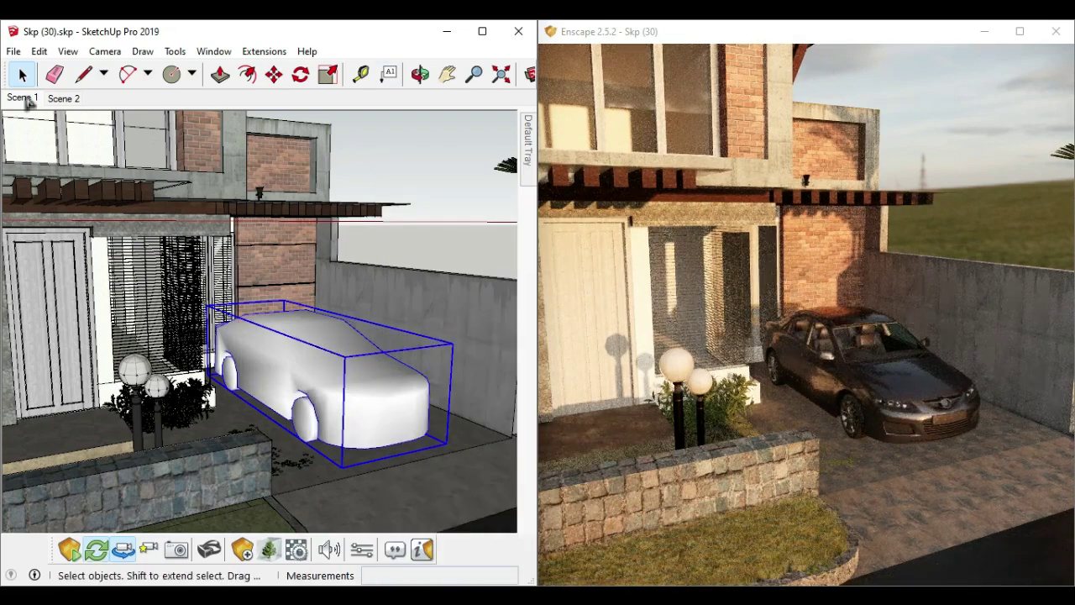
{"action": "left_click", "coordinate": [23, 97]}
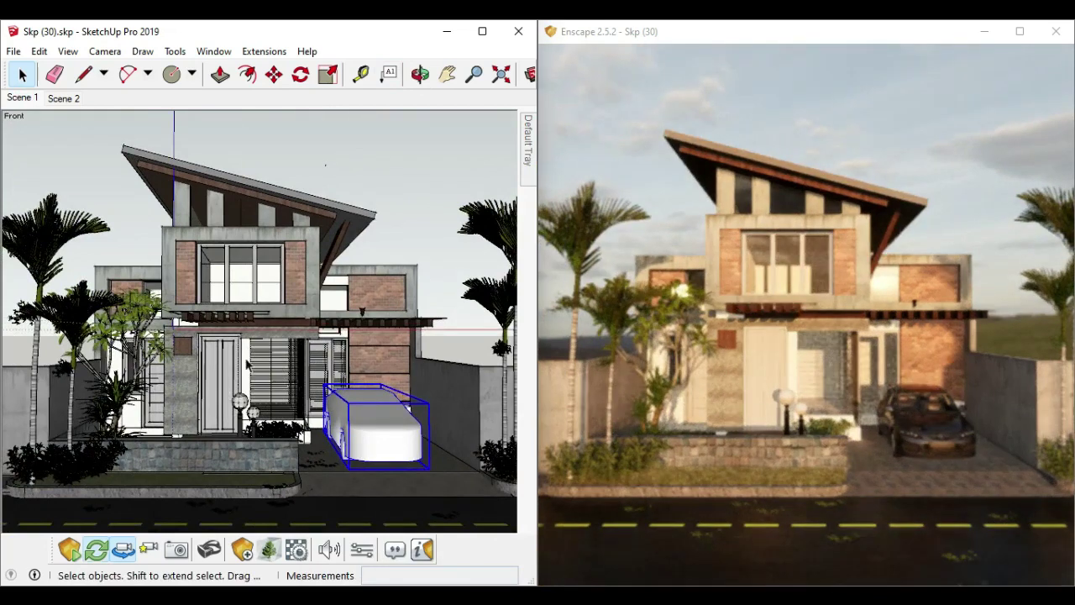
{"action": "left_click", "coordinate": [270, 549]}
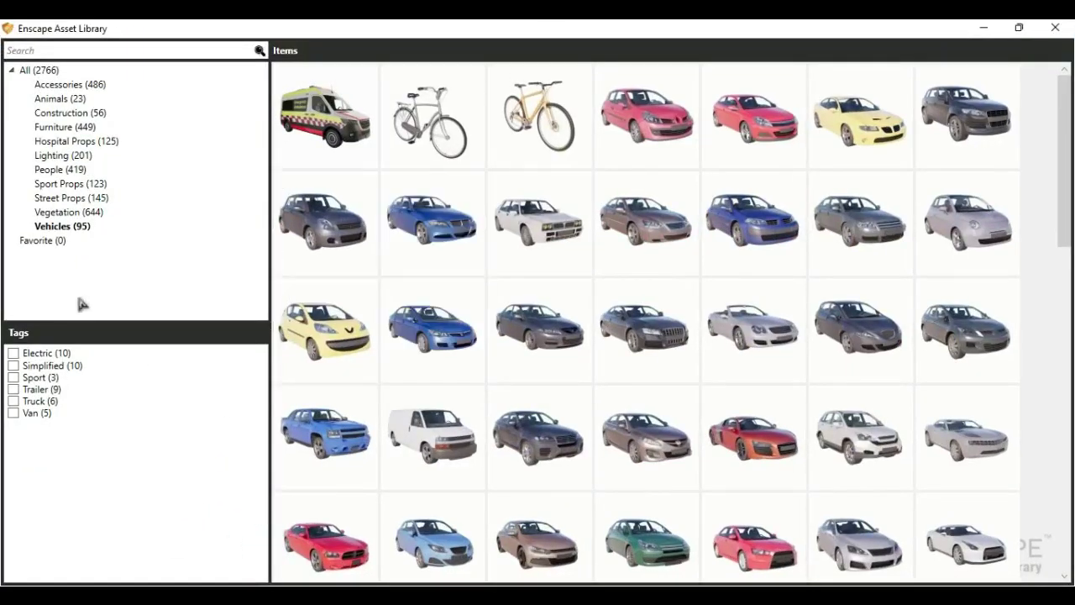
Filter Vegetation by the Tree tag and choose Deciduous Tree 024: Elm
{"action": "left_click", "coordinate": [53, 212]}
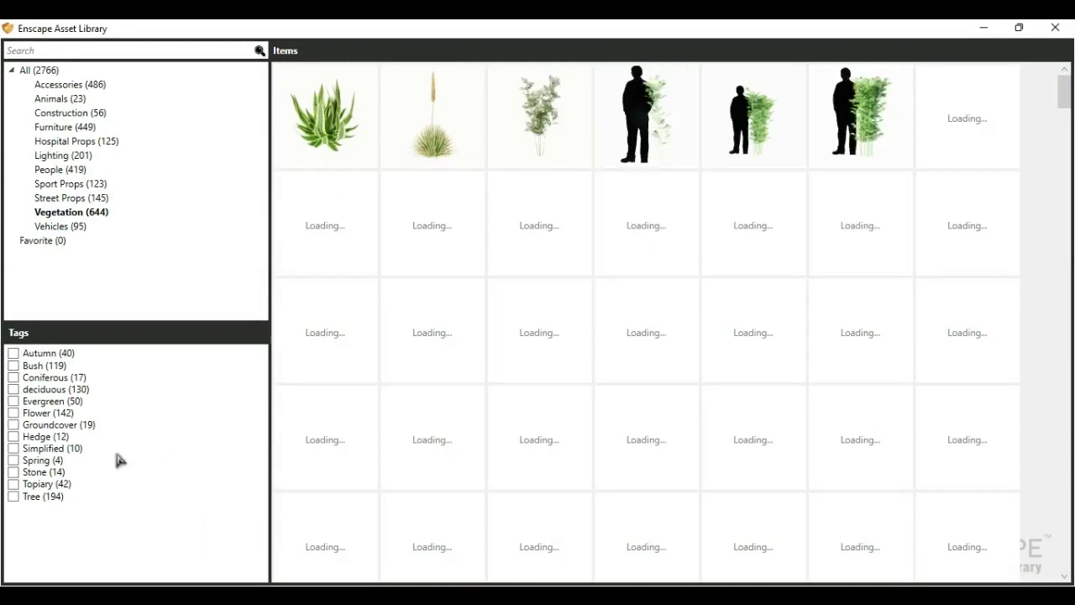
{"action": "left_click", "coordinate": [15, 497]}
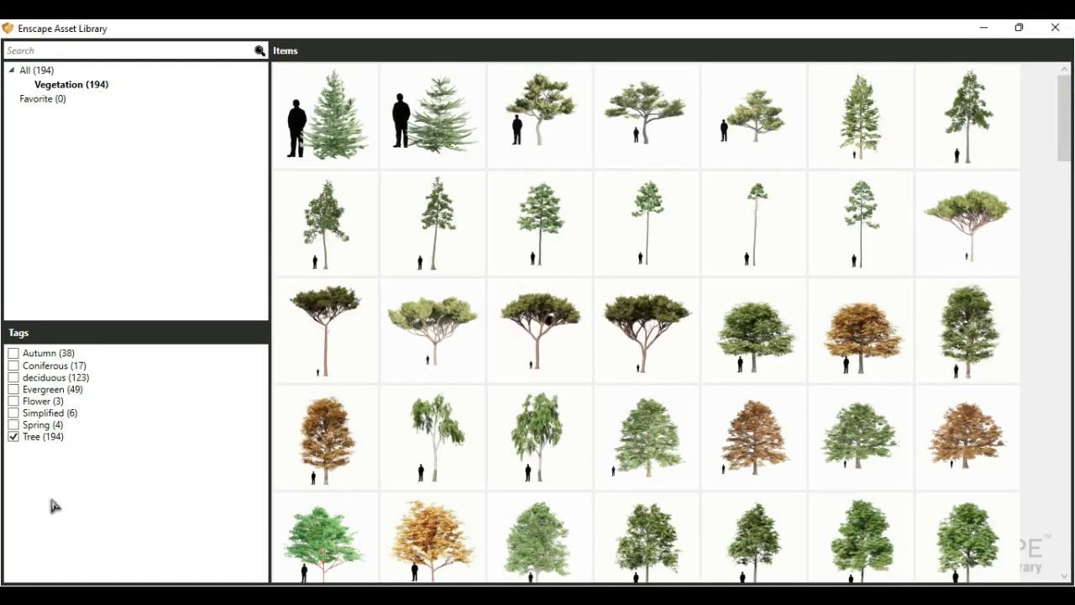
{"action": "scroll", "coordinate": [828, 244], "scroll_direction": "down", "scroll_amount": 2}
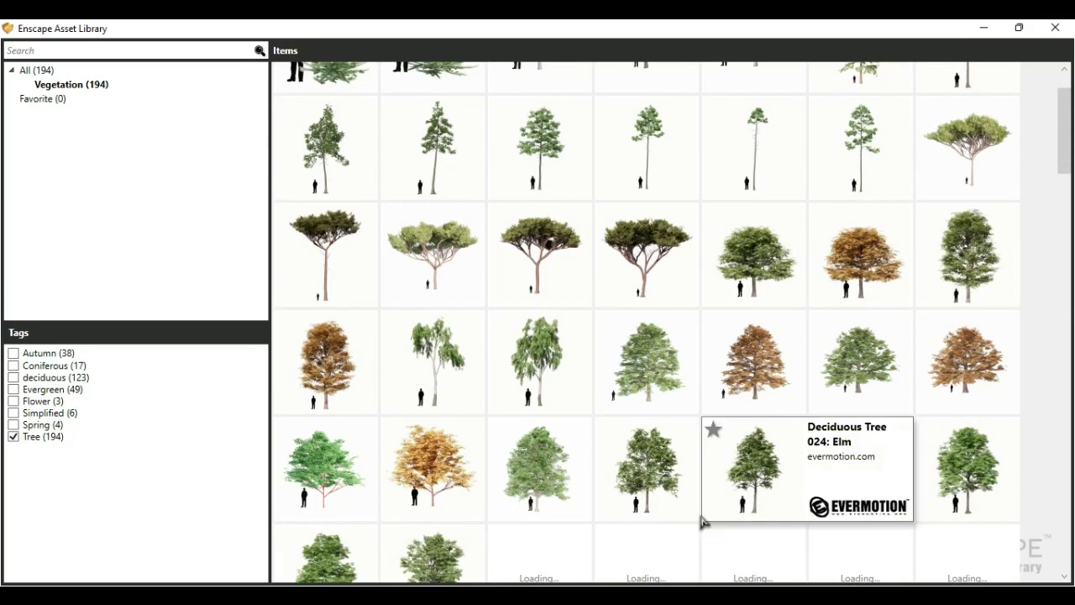
{"action": "left_click", "coordinate": [646, 457]}
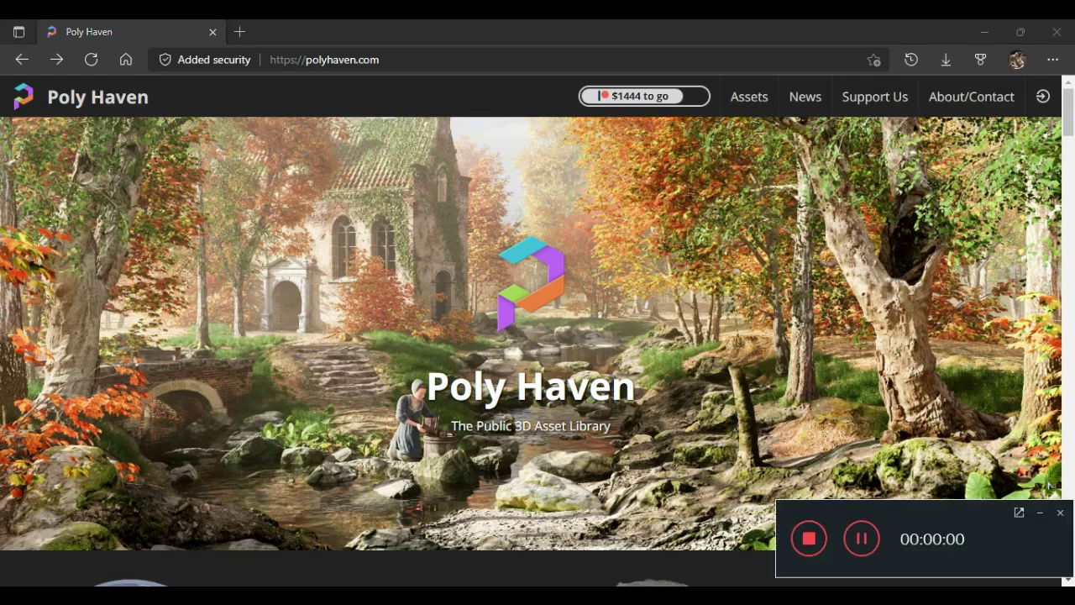
Open Poly Haven's HDRI catalogue and browse the listing
{"action": "scroll", "coordinate": [350, 278], "scroll_direction": "down", "scroll_amount": 5}
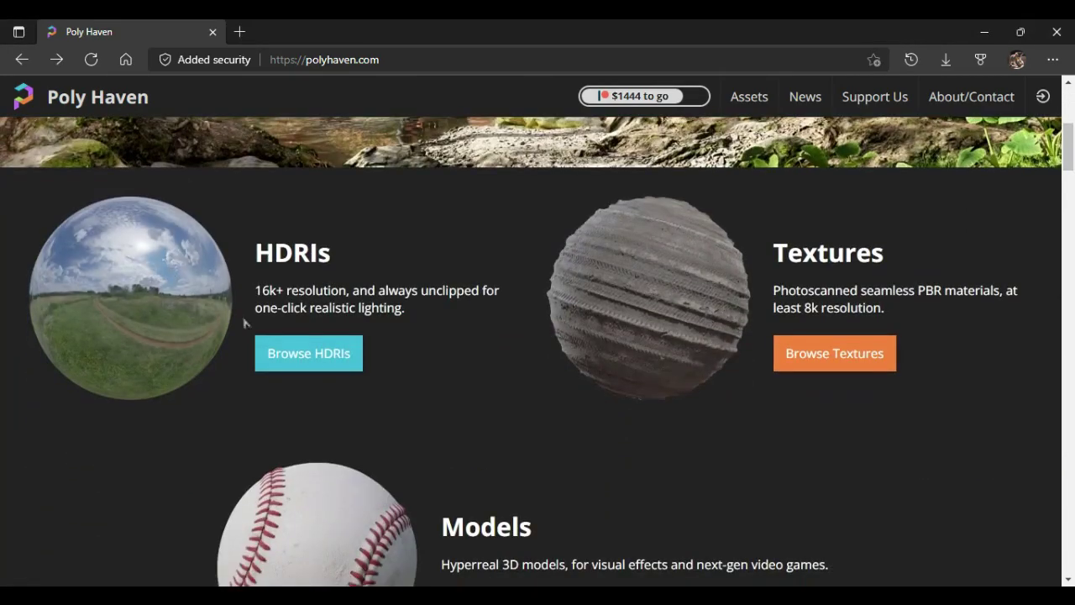
{"action": "left_click_drag", "start_coordinate": [253, 289], "coordinate": [445, 308]}
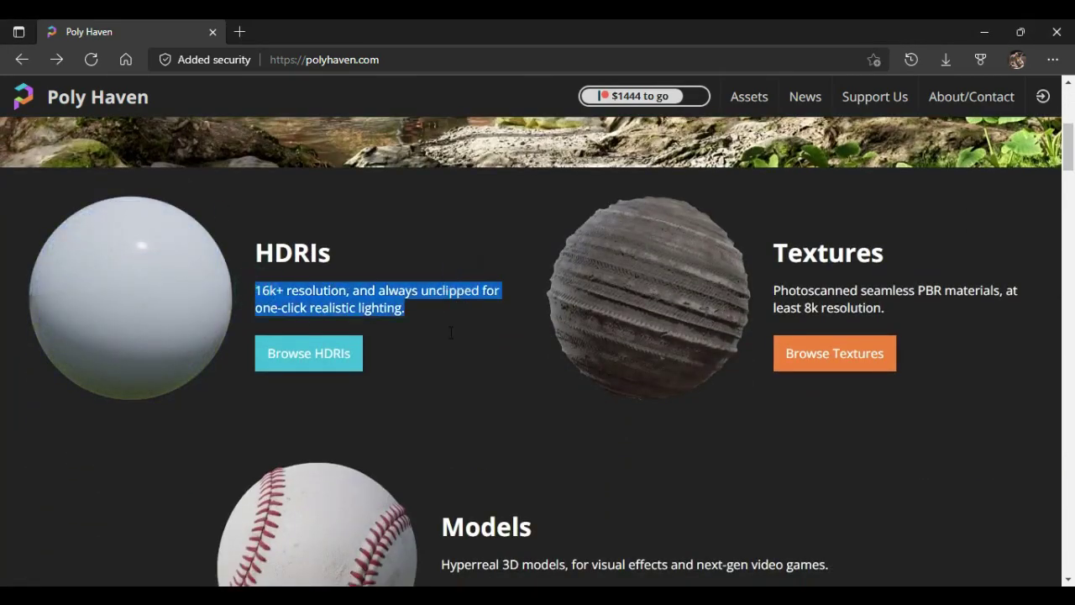
{"action": "left_click", "coordinate": [429, 384]}
{"action": "left_click", "coordinate": [326, 354]}
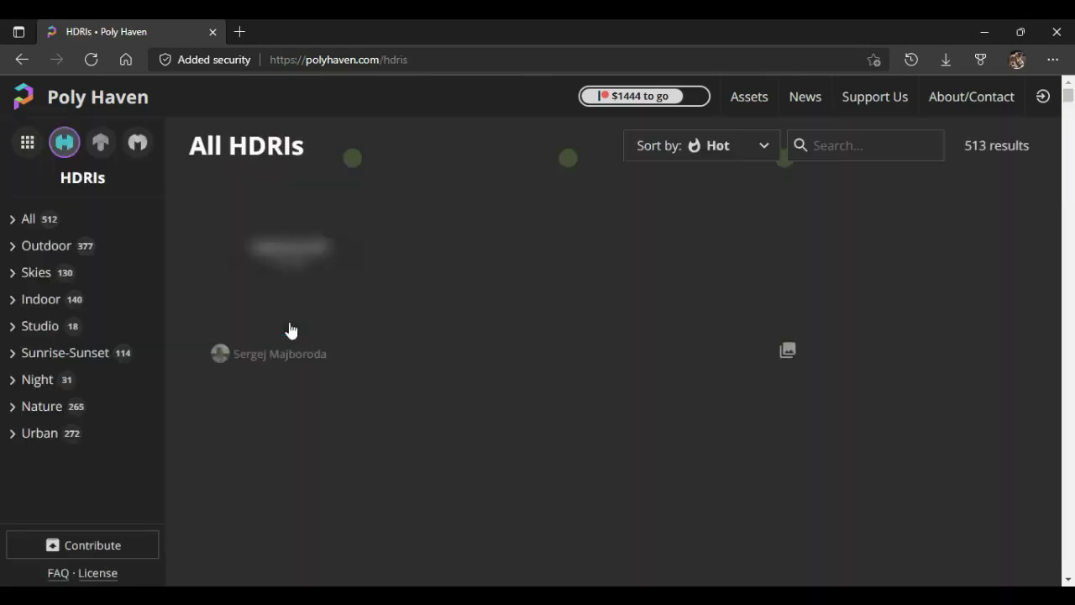
{"action": "scroll", "coordinate": [579, 245], "scroll_direction": "down", "scroll_amount": 2}
{"action": "scroll", "coordinate": [592, 311], "scroll_direction": "down", "scroll_amount": 3}
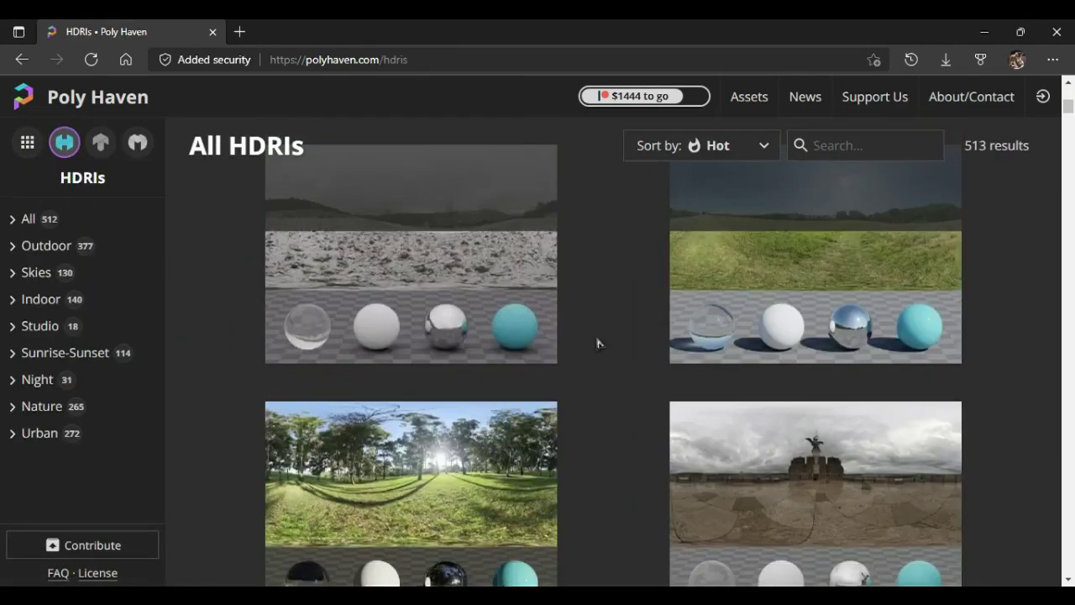
{"action": "scroll", "coordinate": [598, 342], "scroll_direction": "up", "scroll_amount": 5}
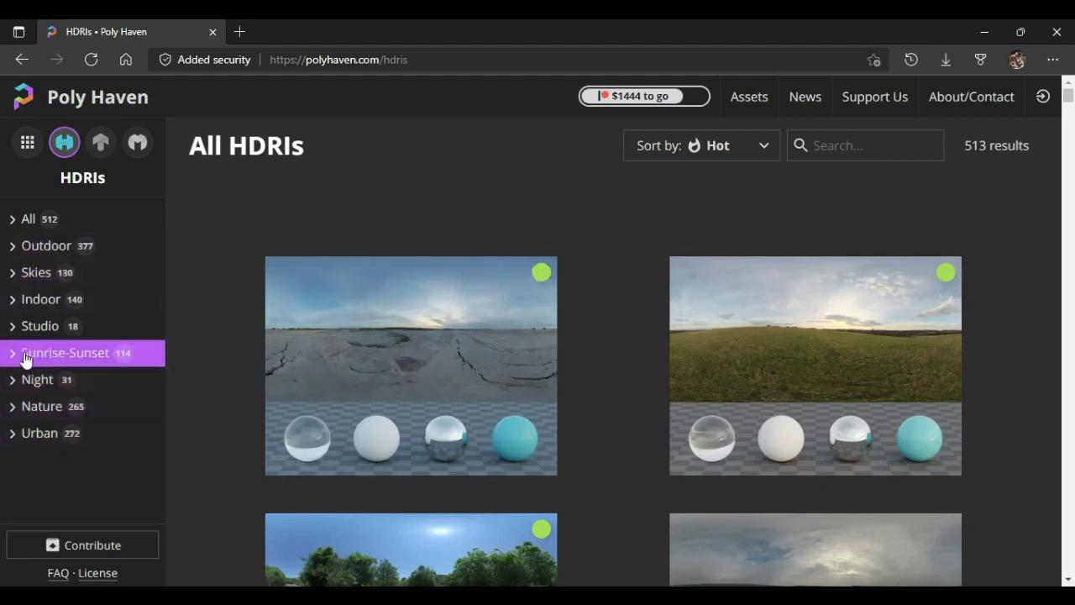
Filter HDRIs to Sunrise-Sunset, scroll the 115 results, and open Drackenstein Quarry
{"action": "left_click", "coordinate": [98, 356]}
{"action": "scroll", "coordinate": [724, 346], "scroll_direction": "down", "scroll_amount": 1}
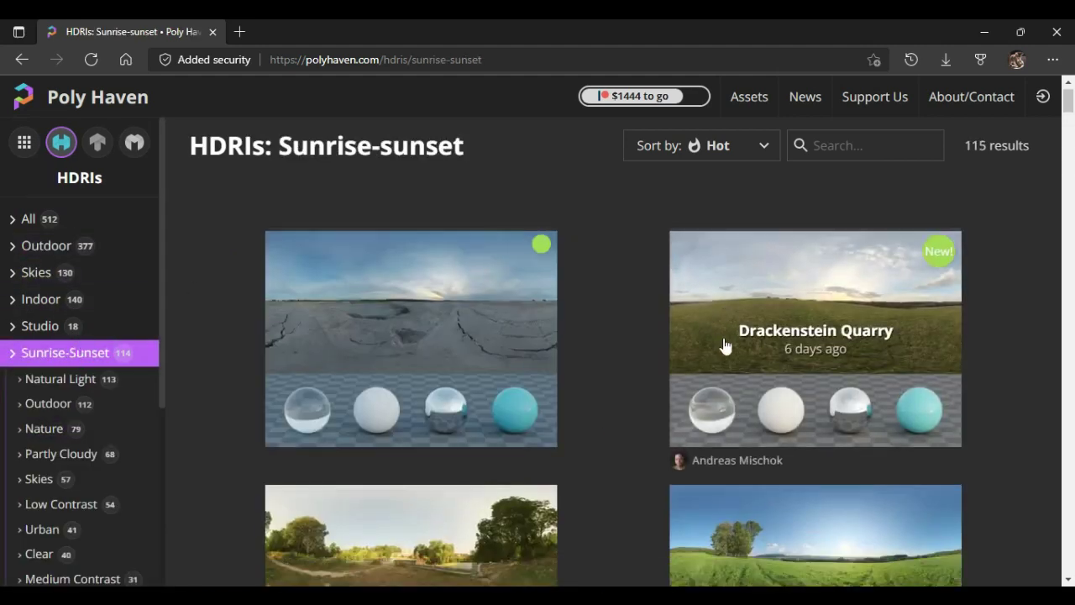
{"action": "scroll", "coordinate": [725, 346], "scroll_direction": "down", "scroll_amount": 2}
{"action": "scroll", "coordinate": [646, 372], "scroll_direction": "down", "scroll_amount": 3}
{"action": "scroll", "coordinate": [646, 372], "scroll_direction": "down", "scroll_amount": 3}
{"action": "scroll", "coordinate": [647, 380], "scroll_direction": "down", "scroll_amount": 3}
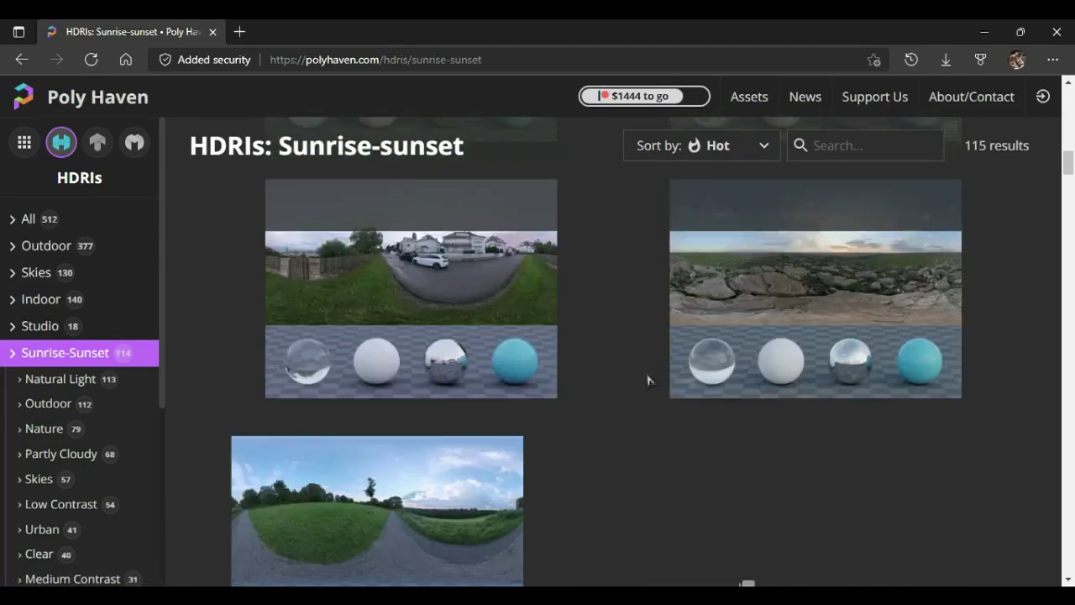
{"action": "scroll", "coordinate": [648, 380], "scroll_direction": "up", "scroll_amount": 3}
{"action": "scroll", "coordinate": [647, 380], "scroll_direction": "up", "scroll_amount": 3}
{"action": "scroll", "coordinate": [647, 380], "scroll_direction": "up", "scroll_amount": 3}
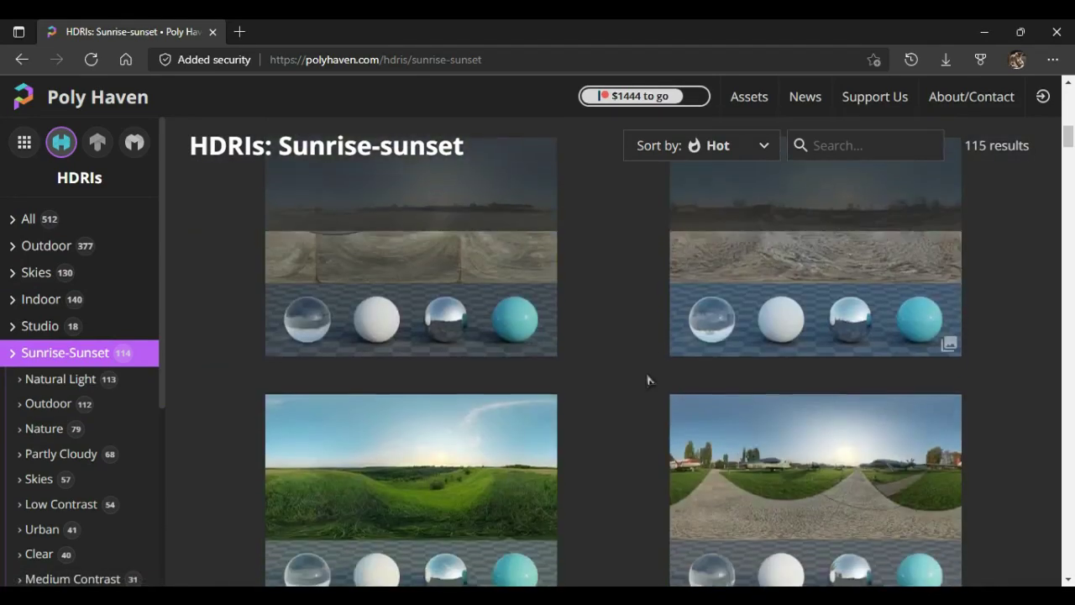
{"action": "scroll", "coordinate": [648, 380], "scroll_direction": "up", "scroll_amount": 3}
{"action": "scroll", "coordinate": [647, 380], "scroll_direction": "up", "scroll_amount": 3}
{"action": "scroll", "coordinate": [647, 380], "scroll_direction": "up", "scroll_amount": 3}
{"action": "scroll", "coordinate": [647, 380], "scroll_direction": "up", "scroll_amount": 2}
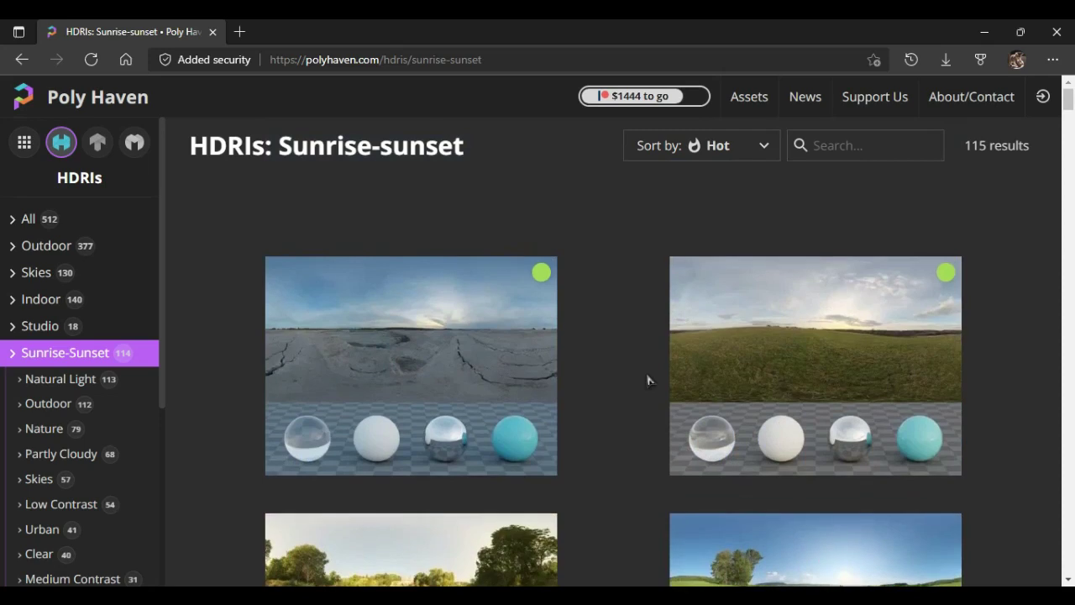
{"action": "left_click", "coordinate": [809, 330]}
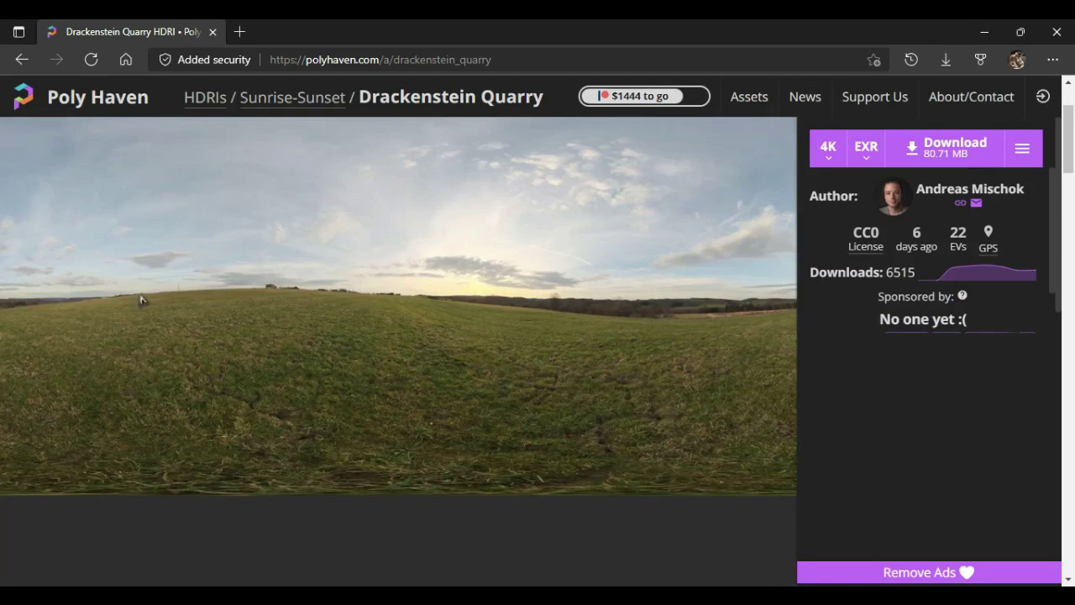
Download the Drackenstein Quarry sky as a 2K HDR file (6.38 MB)
{"action": "mouse_move", "coordinate": [141, 300]}
{"action": "left_mouse_down"}
{"action": "mouse_move", "coordinate": [314, 293]}
{"action": "mouse_move", "coordinate": [528, 367]}
{"action": "left_mouse_up"}
{"action": "left_click", "coordinate": [869, 153]}
{"action": "left_click", "coordinate": [866, 185]}
{"action": "left_click", "coordinate": [828, 150]}
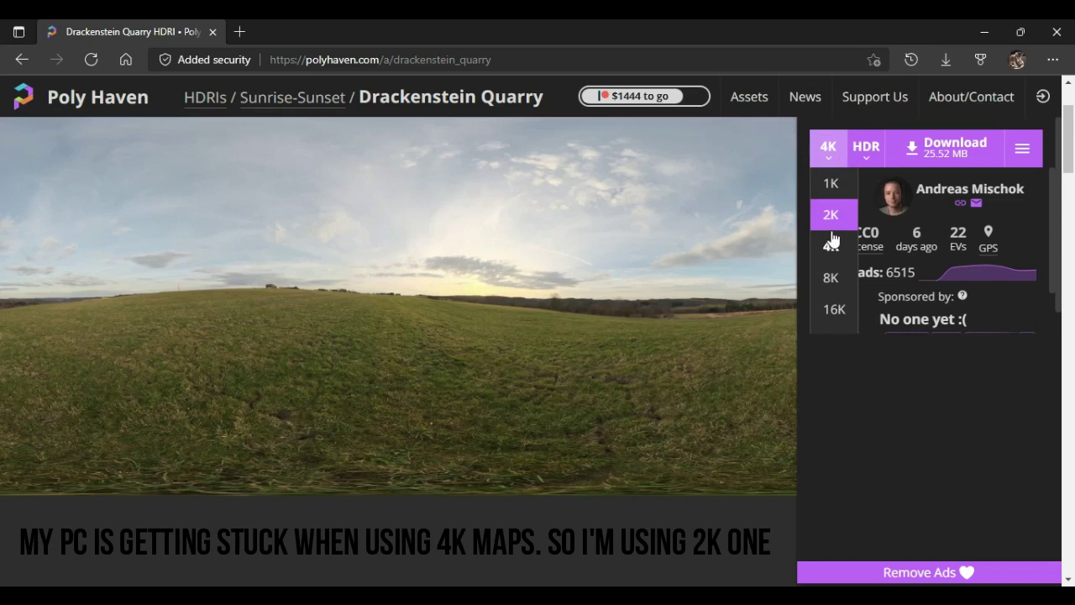
{"action": "left_click", "coordinate": [819, 215]}
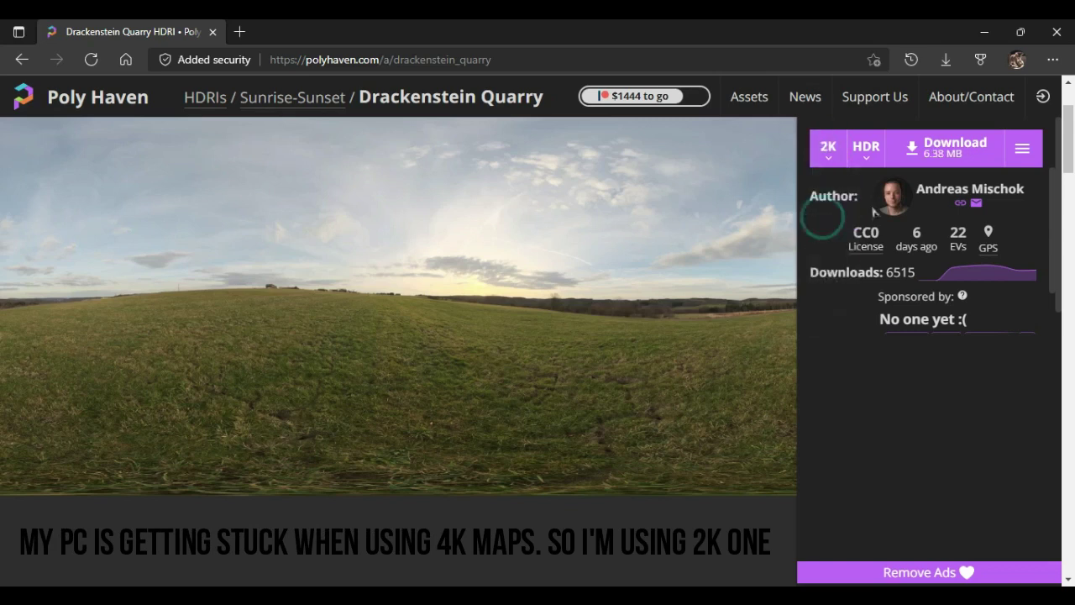
{"action": "left_click", "coordinate": [923, 164]}
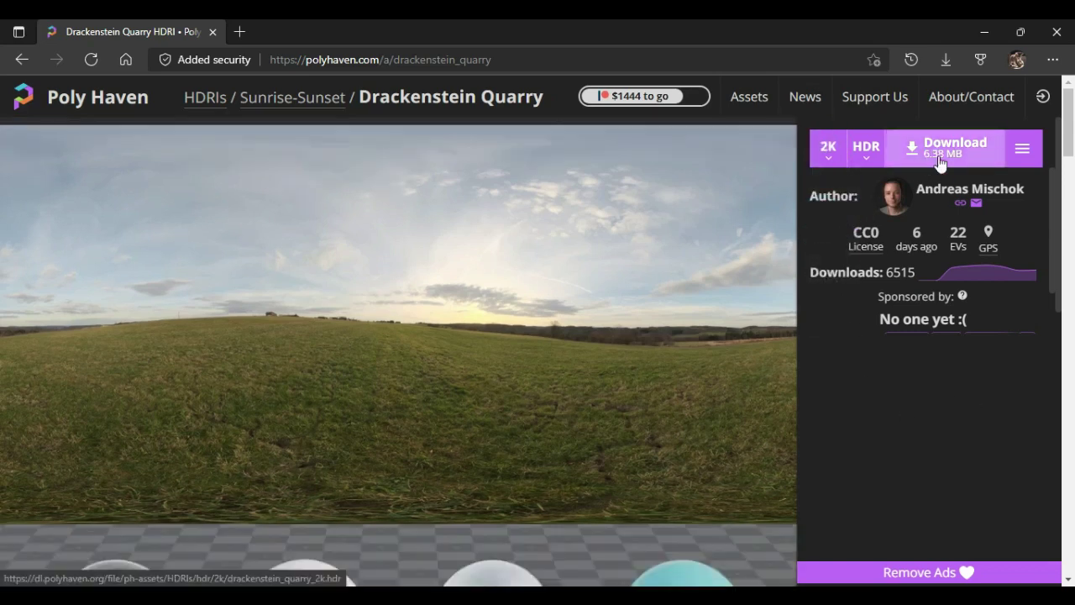
{"action": "left_click", "coordinate": [164, 31]}
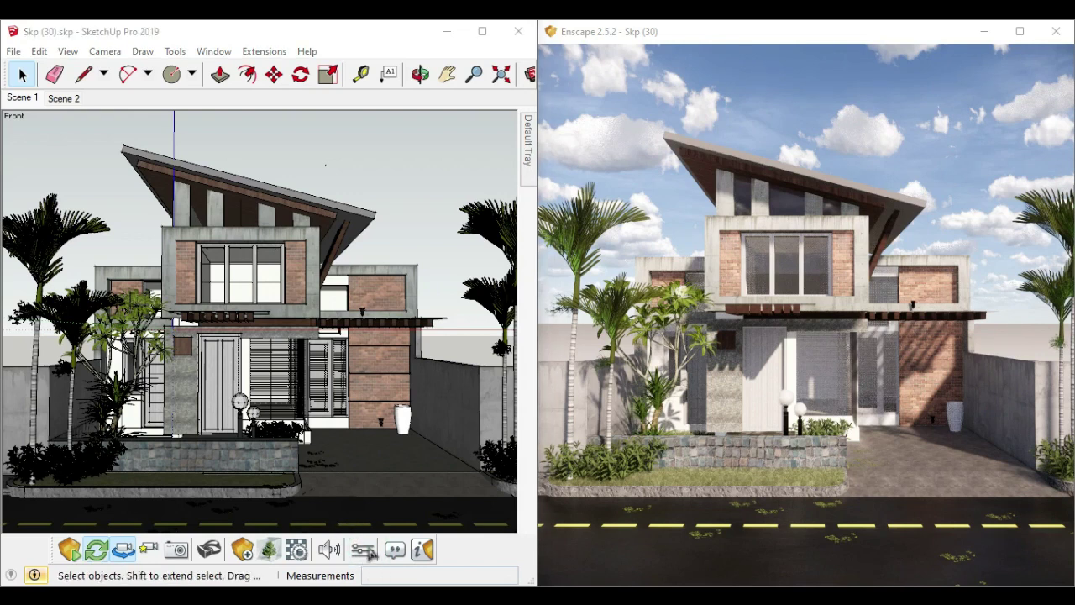
Load drackenstein_quarry_2k.hdr as skybox, rotate it to 46.7°, and use its brightest point as sun
{"action": "left_click", "coordinate": [362, 550]}
{"action": "left_click", "coordinate": [175, 86]}
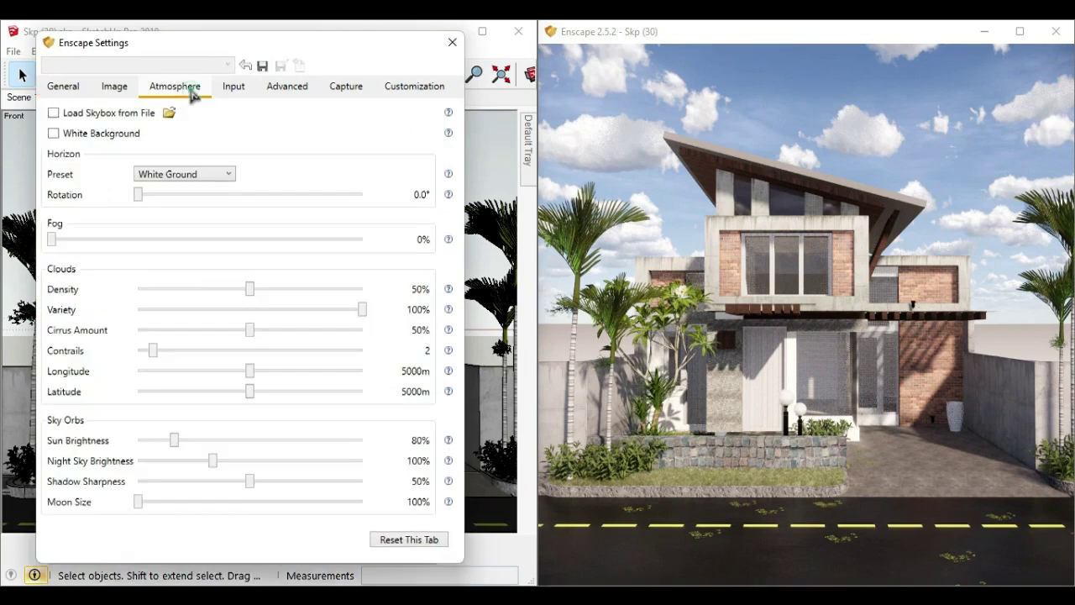
{"action": "left_click", "coordinate": [54, 115]}
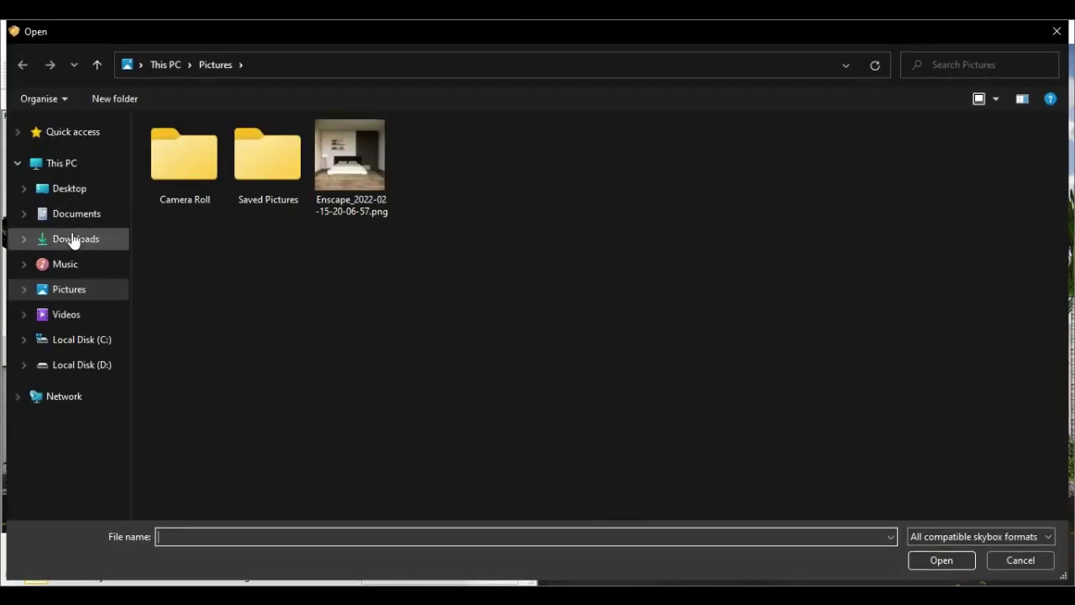
{"action": "left_click", "coordinate": [72, 240]}
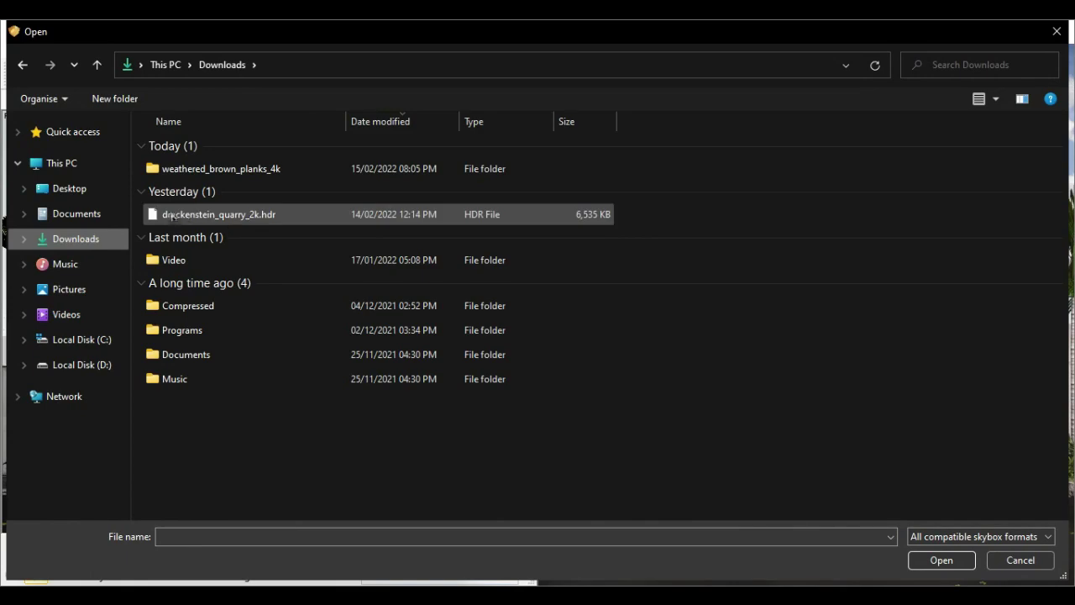
{"action": "double_click", "coordinate": [199, 215]}
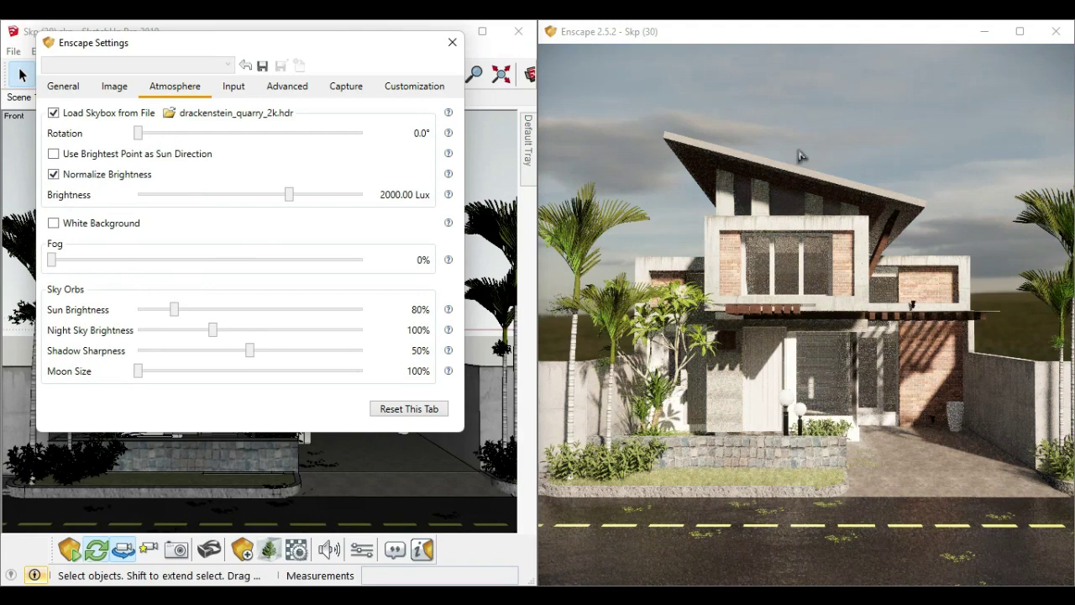
{"action": "left_click_drag", "start_coordinate": [138, 135], "coordinate": [168, 134]}
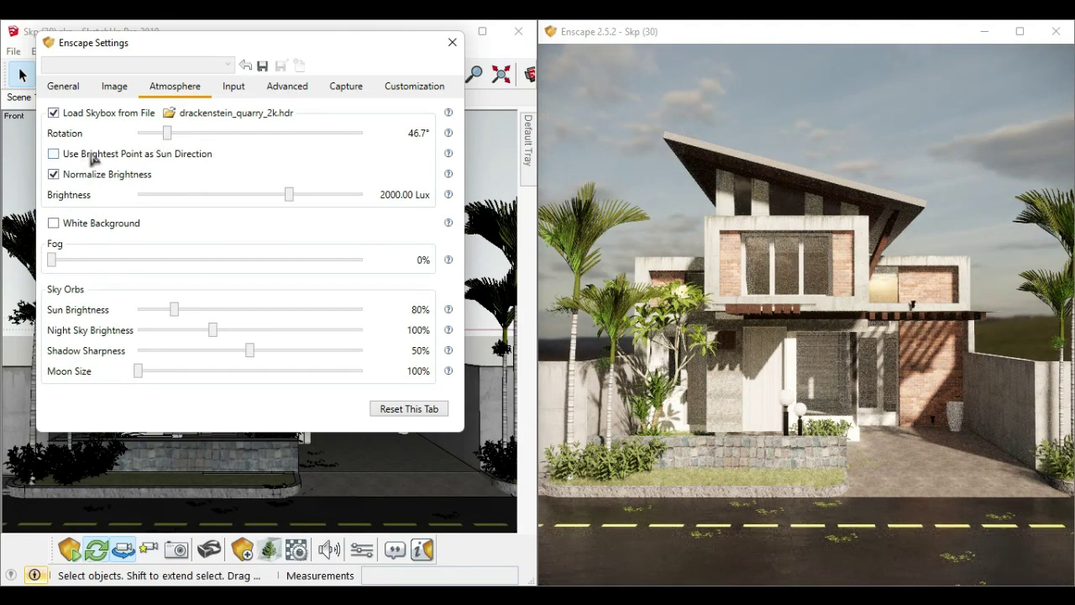
{"action": "left_click", "coordinate": [53, 154]}
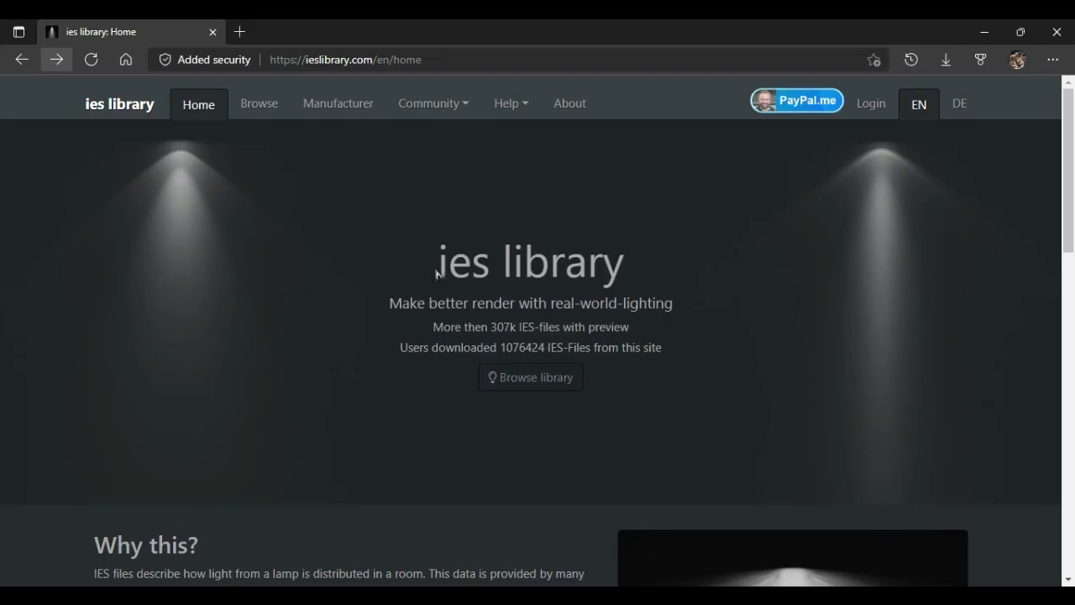
Open the ies library's Browse page and scroll through the lamp cards
{"action": "mouse_move", "coordinate": [436, 274]}
{"action": "left_mouse_down"}
{"action": "mouse_move", "coordinate": [636, 276]}
{"action": "mouse_move", "coordinate": [438, 274]}
{"action": "left_mouse_up"}
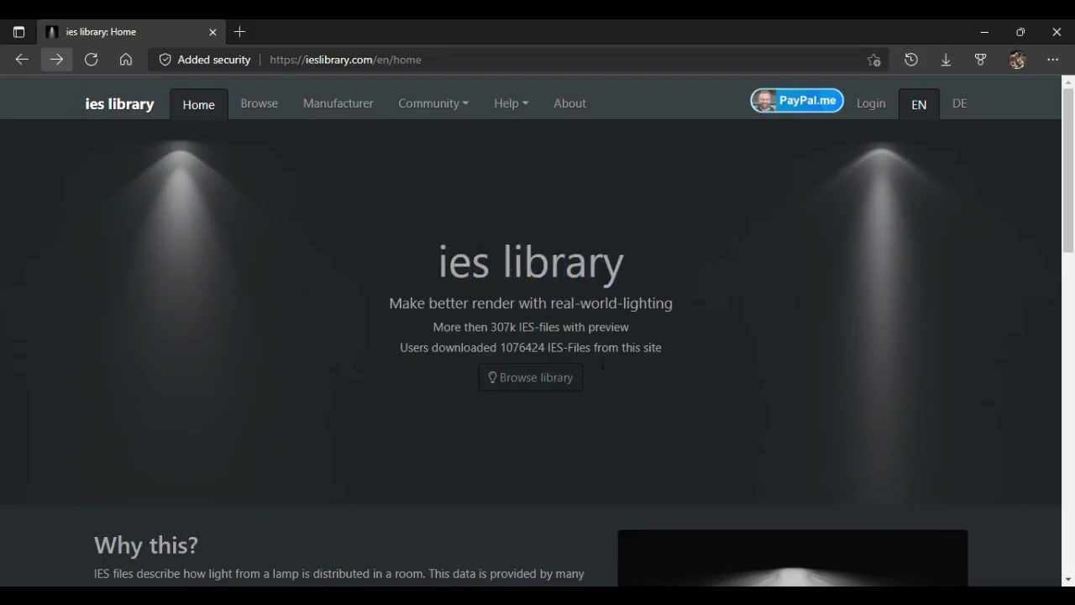
{"action": "left_click", "coordinate": [521, 385]}
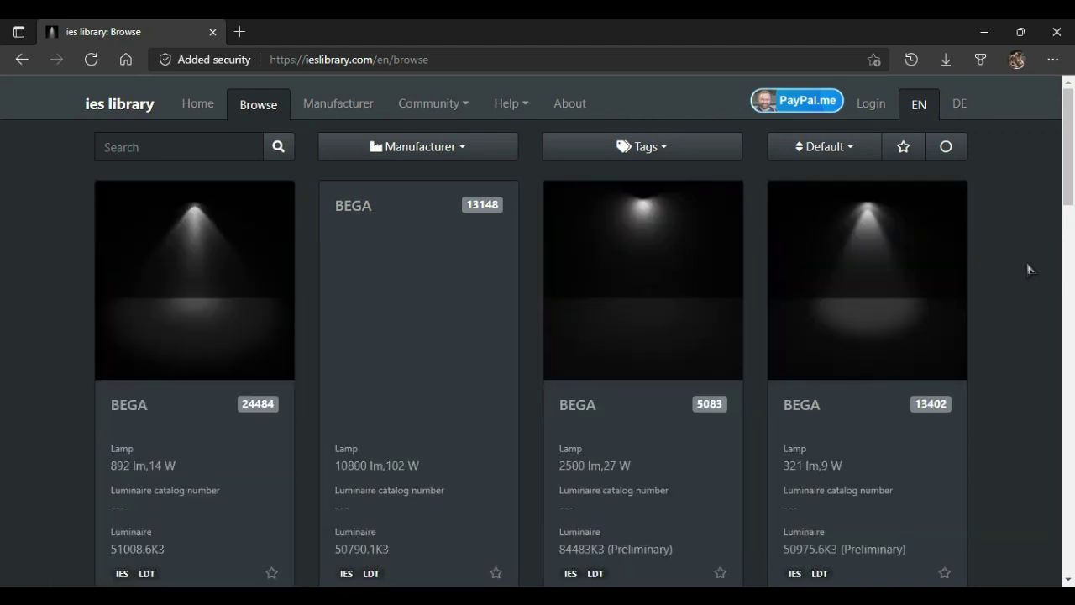
{"action": "scroll", "coordinate": [1029, 269], "scroll_direction": "down", "scroll_amount": 2}
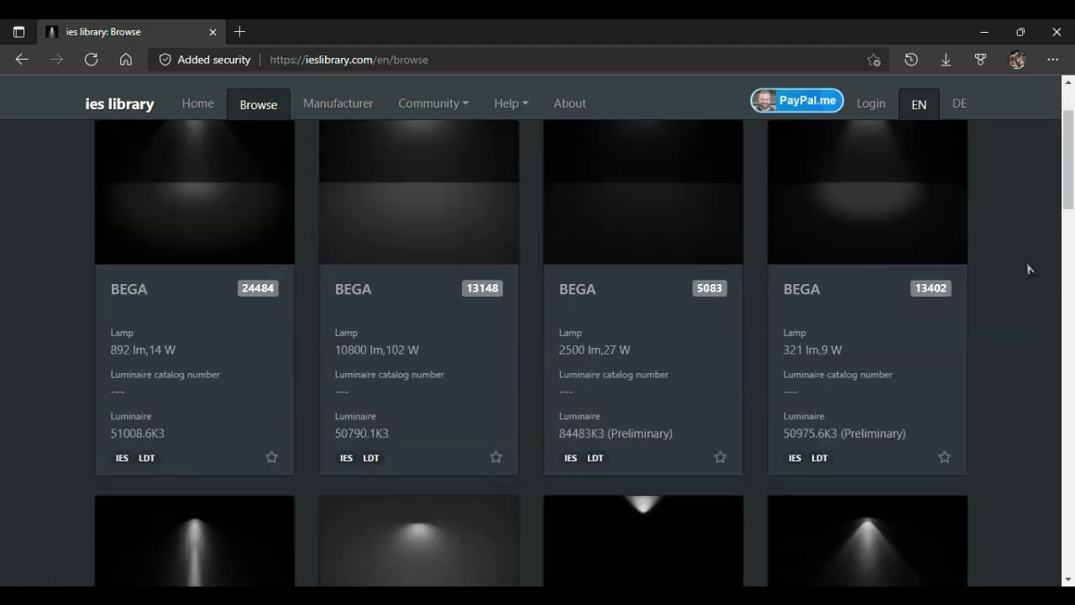
{"action": "scroll", "coordinate": [1029, 268], "scroll_direction": "down", "scroll_amount": 5}
{"action": "scroll", "coordinate": [1029, 268], "scroll_direction": "down", "scroll_amount": 5}
{"action": "scroll", "coordinate": [1028, 269], "scroll_direction": "down", "scroll_amount": 2}
{"action": "scroll", "coordinate": [1028, 269], "scroll_direction": "up", "scroll_amount": 10}
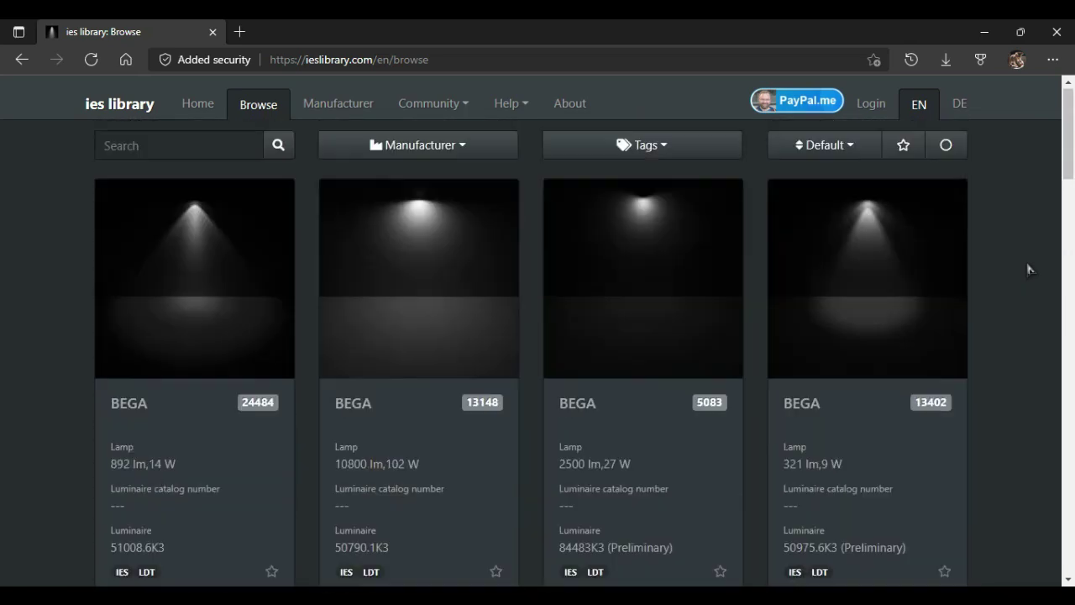
Inspect the Manufacturer and Tags filters, then scroll further down the lamp cards
{"action": "left_click", "coordinate": [477, 157]}
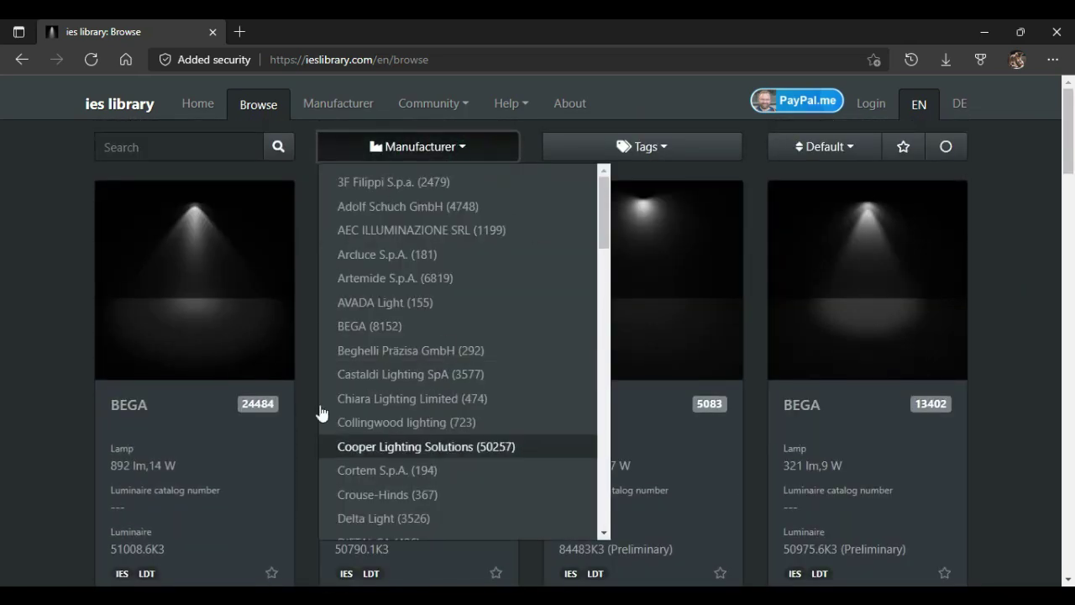
{"action": "left_click", "coordinate": [655, 146]}
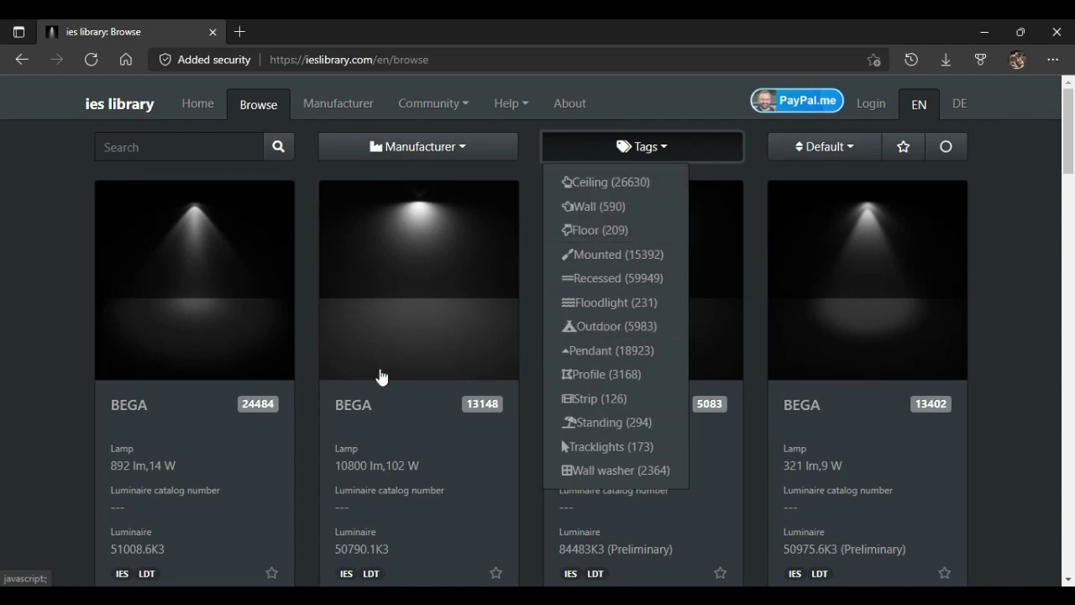
{"action": "left_click", "coordinate": [47, 249]}
{"action": "scroll", "coordinate": [475, 278], "scroll_direction": "down", "scroll_amount": 7}
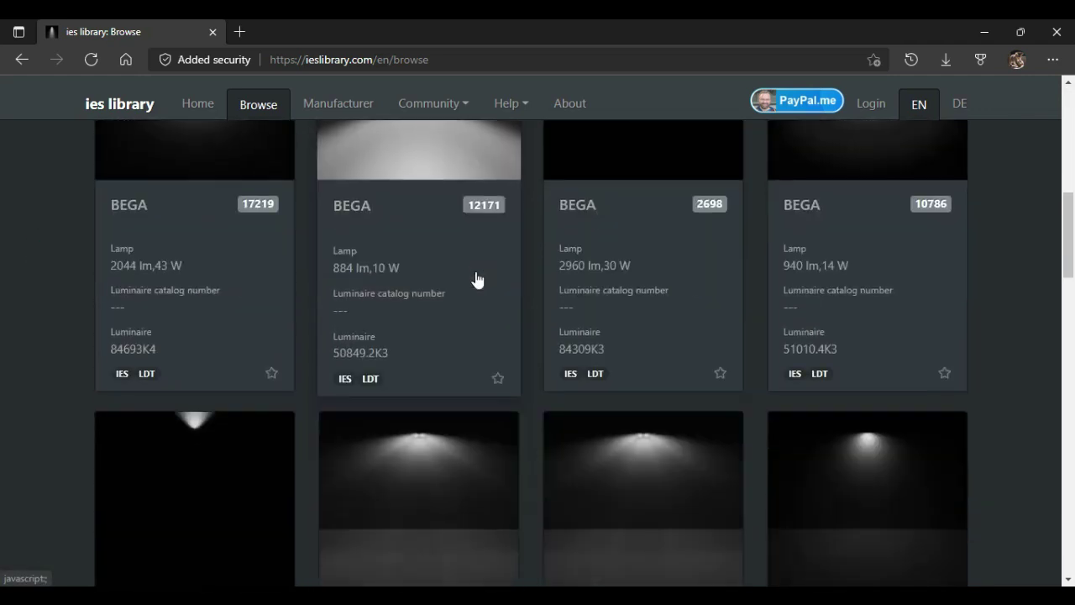
{"action": "scroll", "coordinate": [476, 278], "scroll_direction": "down", "scroll_amount": 2}
{"action": "scroll", "coordinate": [475, 278], "scroll_direction": "down", "scroll_amount": 3}
{"action": "scroll", "coordinate": [475, 278], "scroll_direction": "down", "scroll_amount": 2}
{"action": "scroll", "coordinate": [475, 278], "scroll_direction": "down", "scroll_amount": 2}
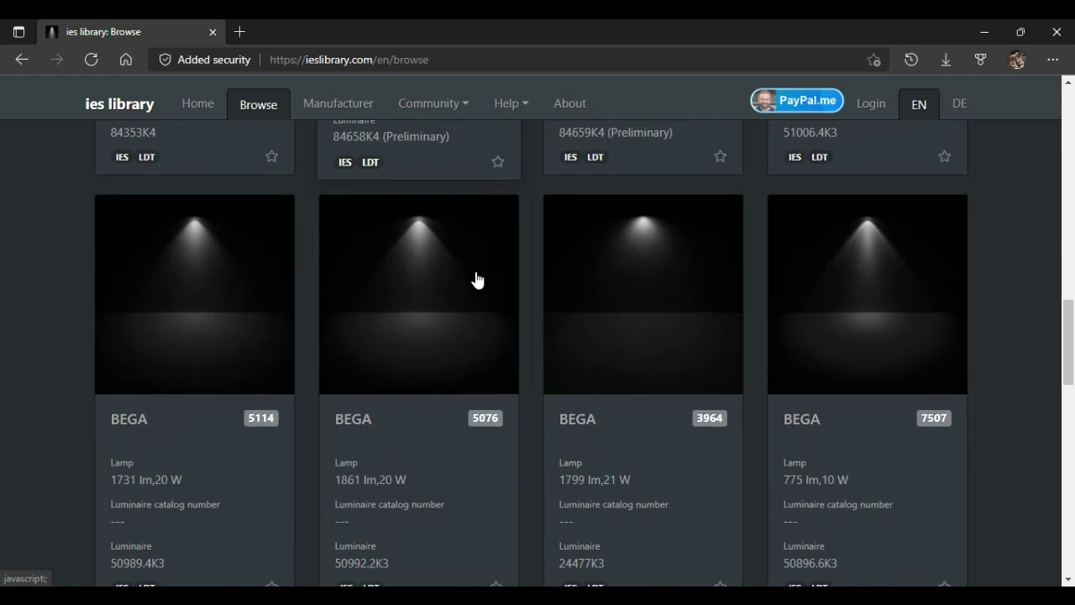
Download the IES profile of the BEGA 50992.2K3 lamp (1861 lm, 20 W) and confirm it in Downloads
{"action": "left_click", "coordinate": [408, 270]}
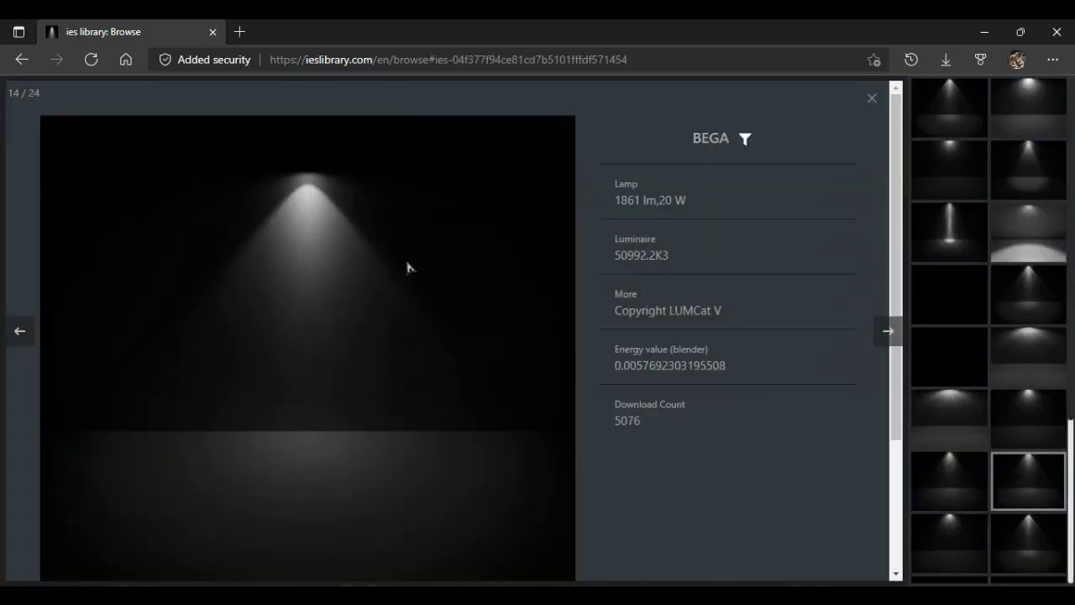
{"action": "scroll", "coordinate": [529, 308], "scroll_direction": "down", "scroll_amount": 2}
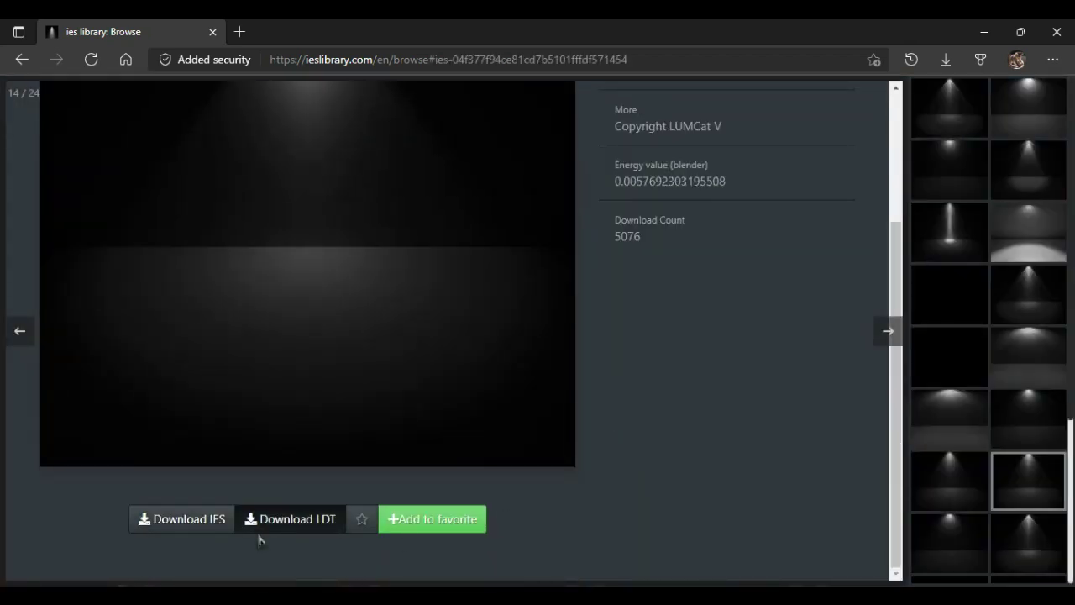
{"action": "left_click", "coordinate": [180, 525]}
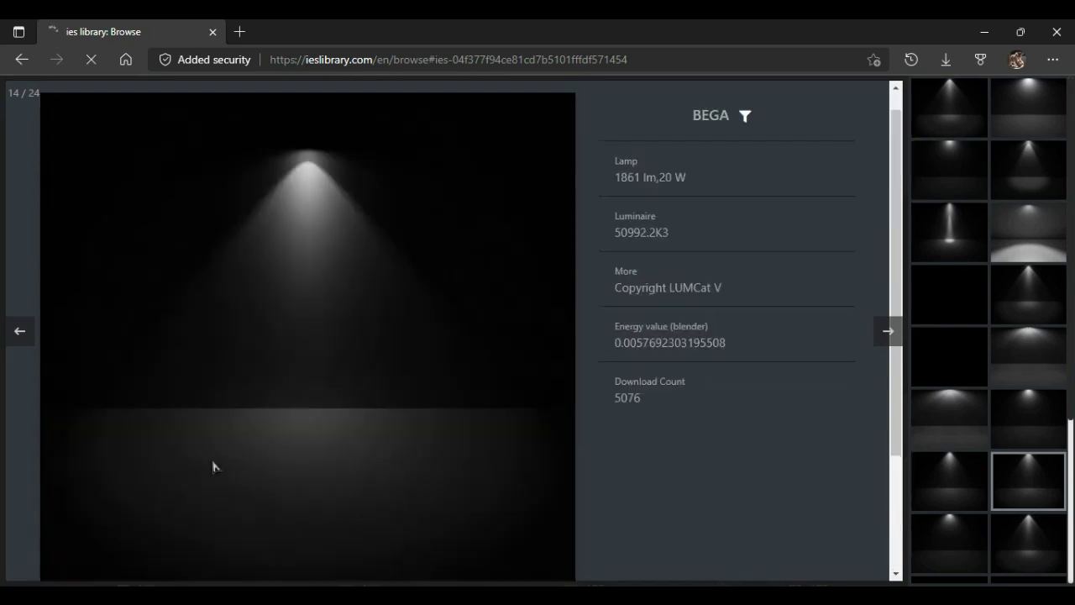
{"action": "scroll", "coordinate": [696, 436], "scroll_direction": "down", "scroll_amount": 2}
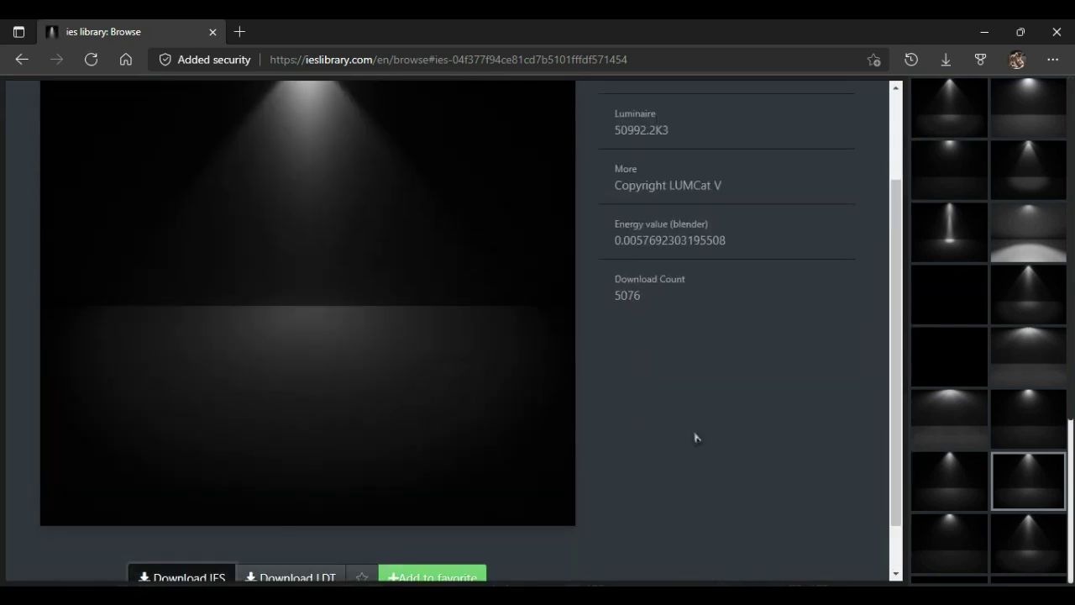
{"action": "left_click", "coordinate": [912, 139]}
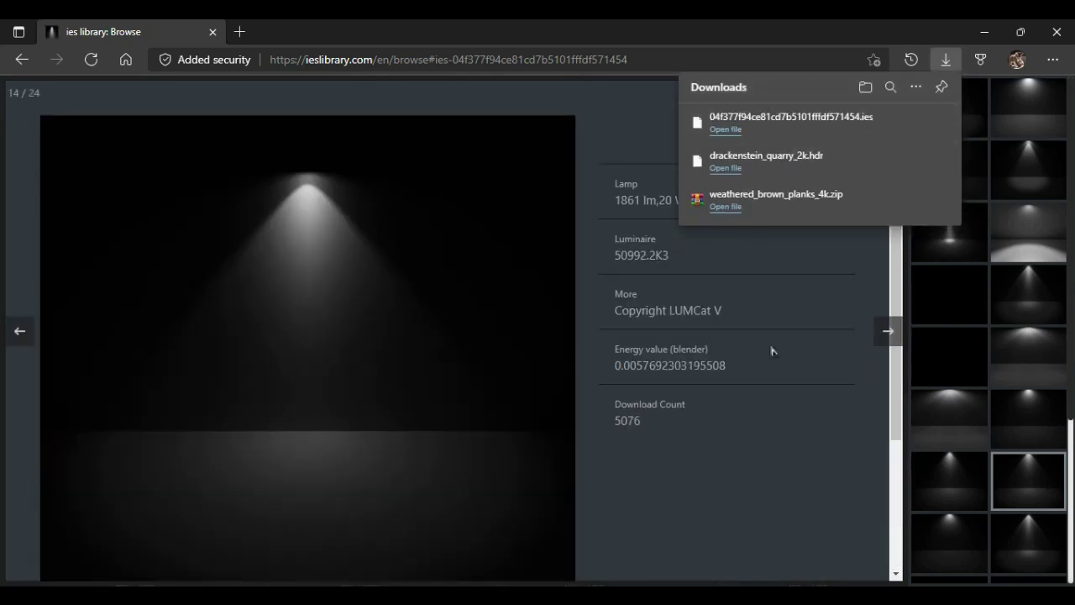
{"action": "scroll", "coordinate": [525, 375], "scroll_direction": "up", "scroll_amount": 2}
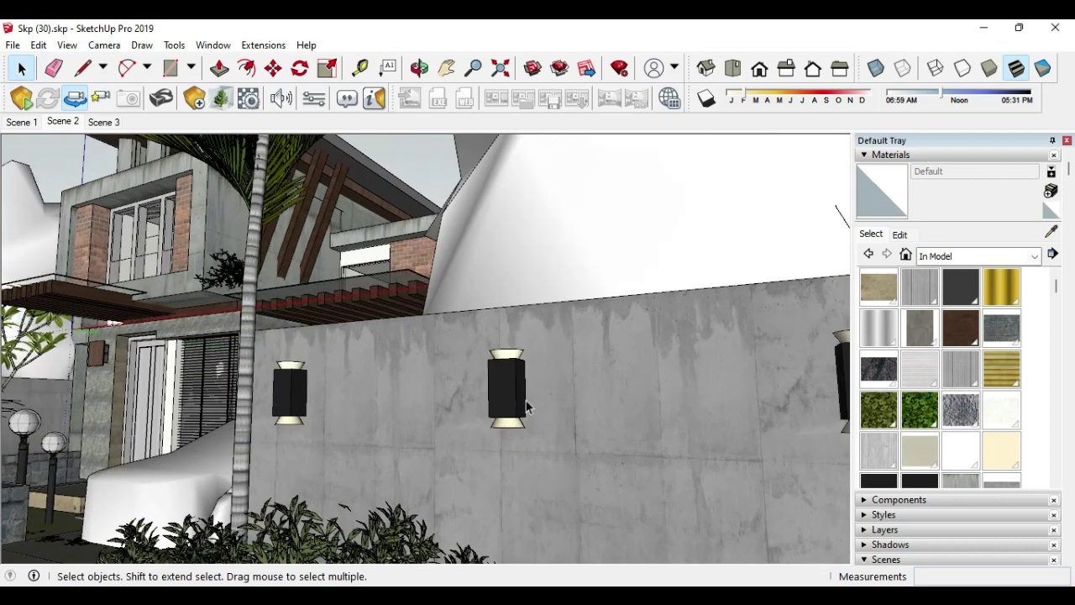
Give the left wall lamp the downloaded .ies profile and raise its intensity to 2,470 cd
{"action": "scroll", "coordinate": [483, 407], "scroll_direction": "down", "scroll_amount": 2}
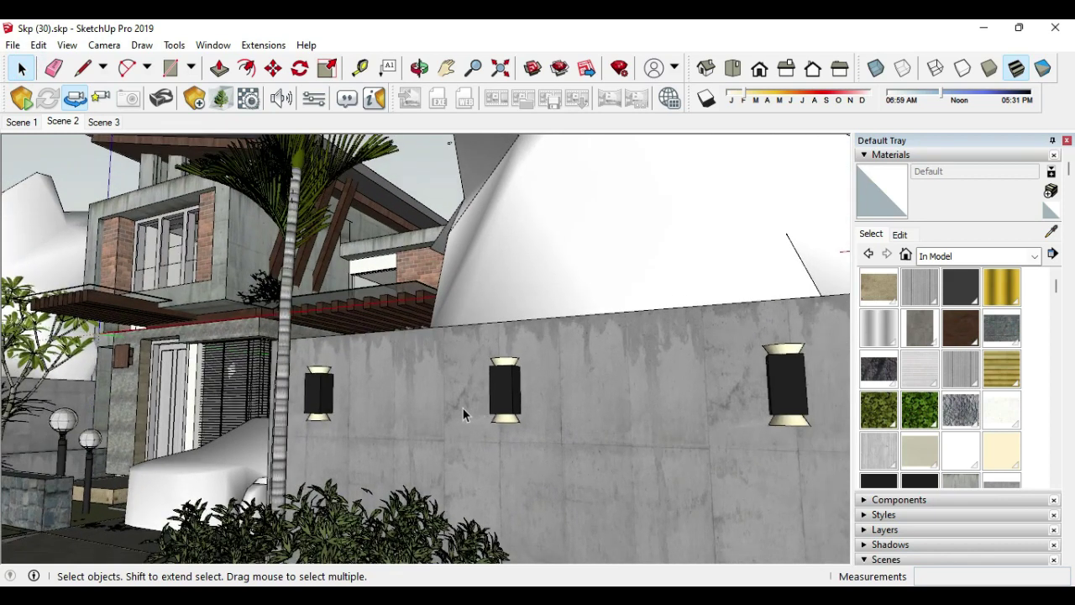
{"action": "left_click", "coordinate": [220, 98]}
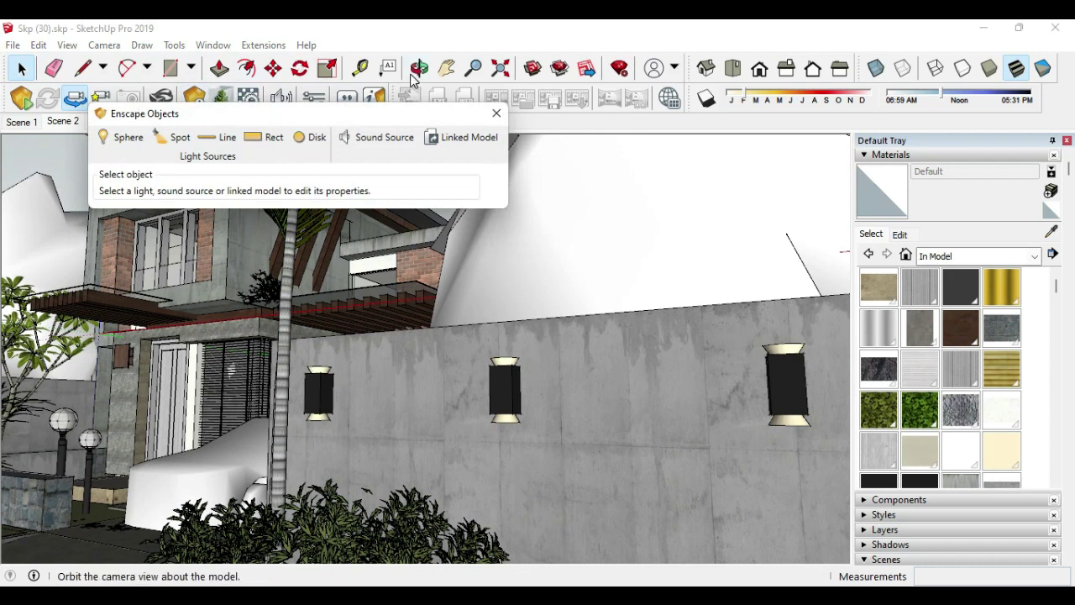
{"action": "left_click", "coordinate": [322, 379]}
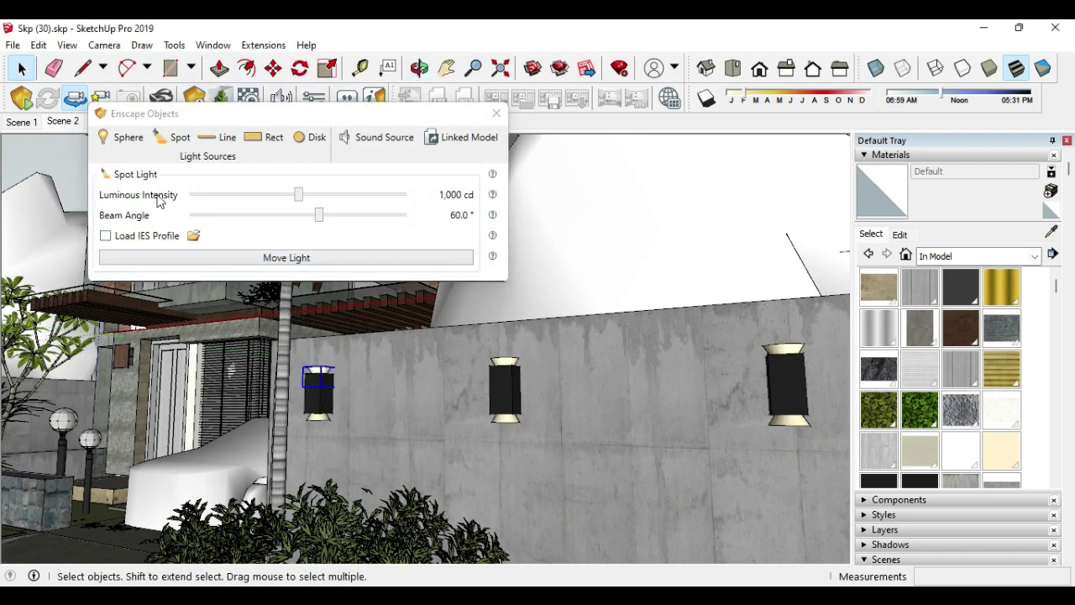
{"action": "left_click", "coordinate": [105, 235]}
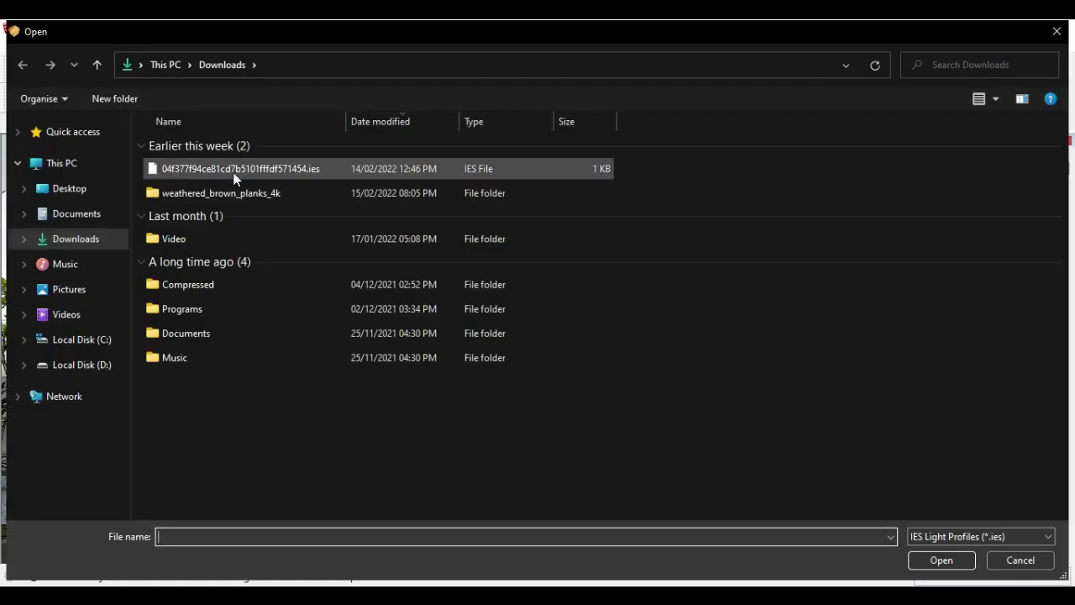
{"action": "double_click", "coordinate": [237, 173]}
{"action": "middle_click_drag", "start_coordinate": [470, 445], "coordinate": [497, 451]}
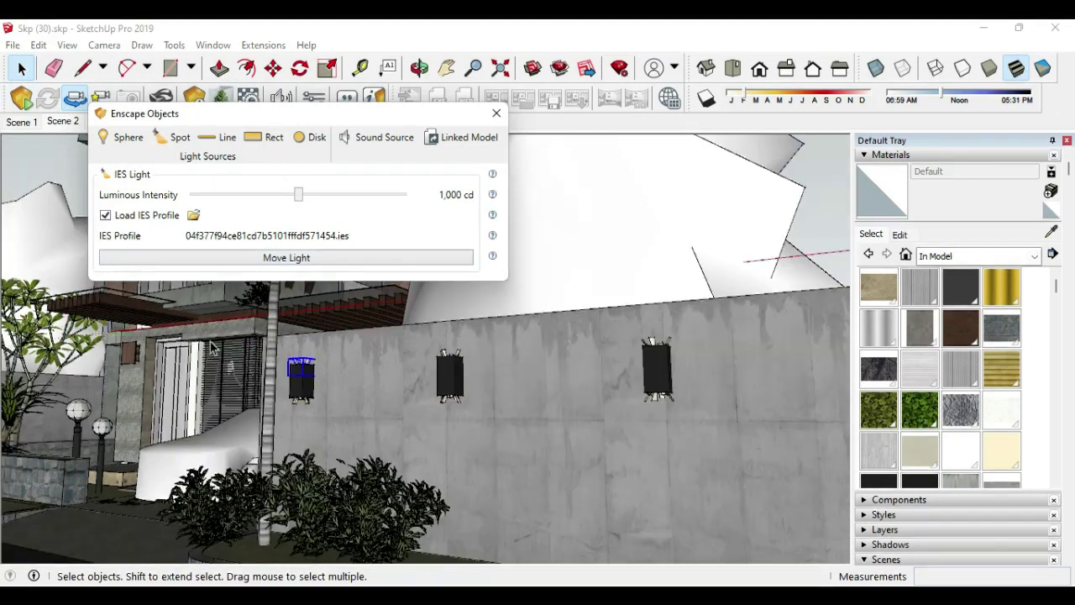
{"action": "left_click_drag", "start_coordinate": [306, 200], "coordinate": [313, 197]}
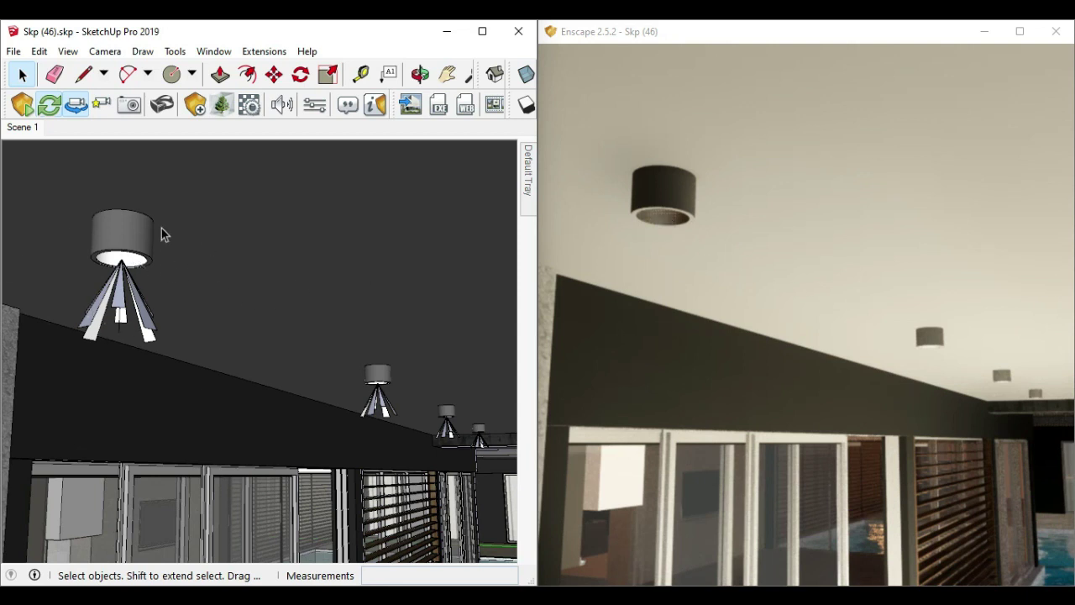
Sample the ceiling fixture's lens material Color M00 and open it in Enscape Materials
{"action": "left_click", "coordinate": [523, 177]}
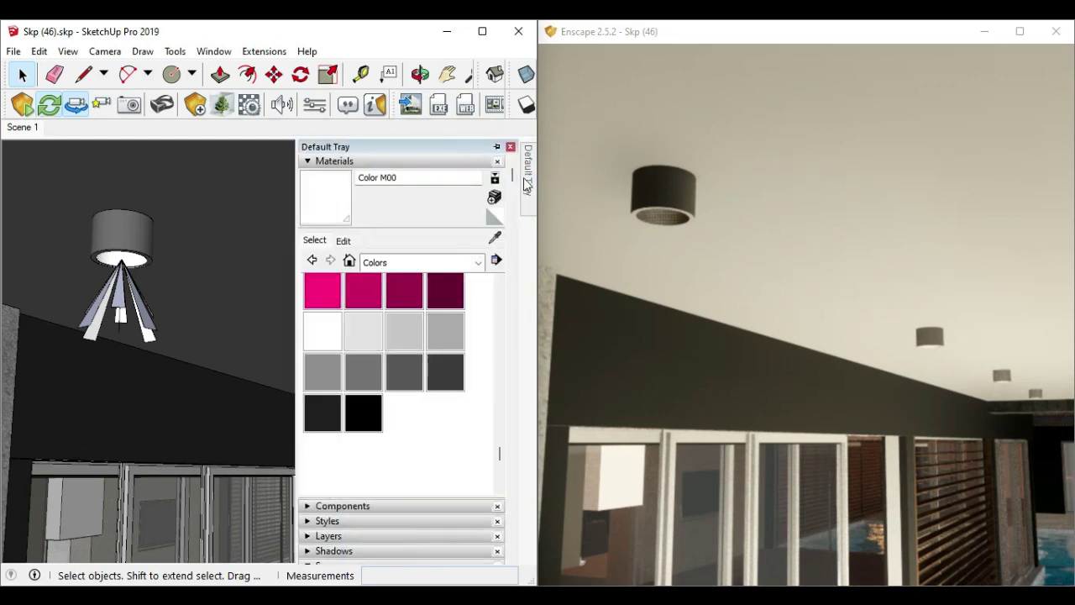
{"action": "left_click", "coordinate": [495, 237]}
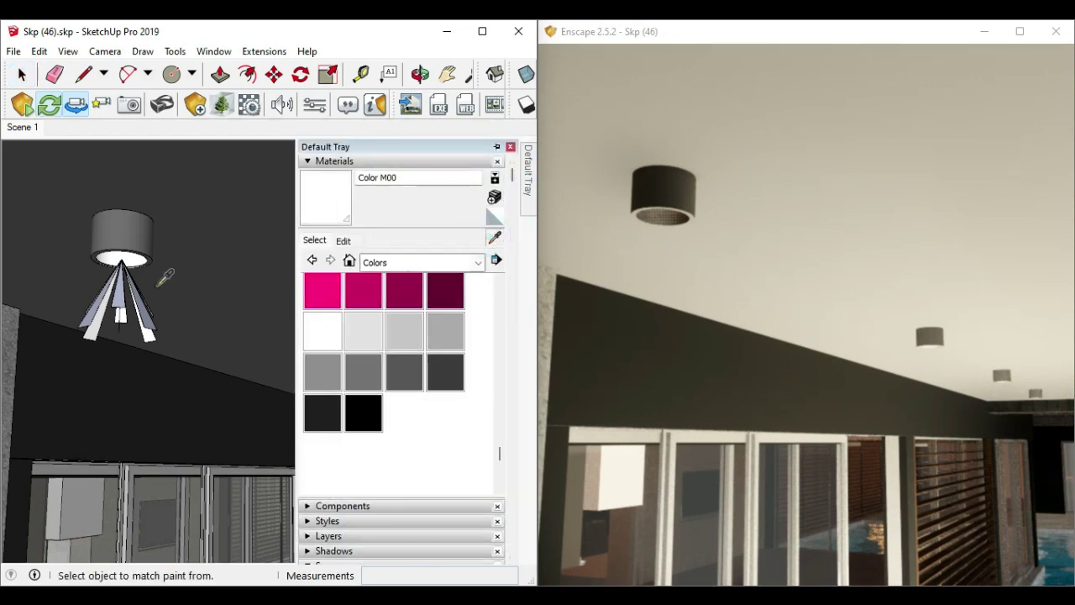
{"action": "left_click", "coordinate": [114, 253]}
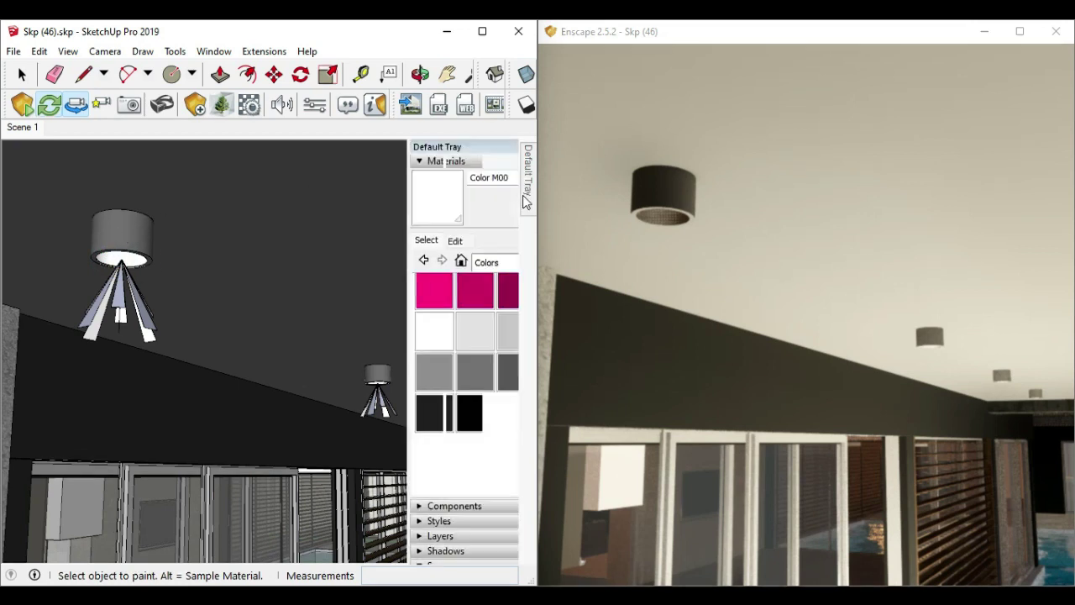
{"action": "double_click", "coordinate": [416, 176]}
{"action": "left_click_drag", "start_coordinate": [366, 176], "coordinate": [358, 178]}
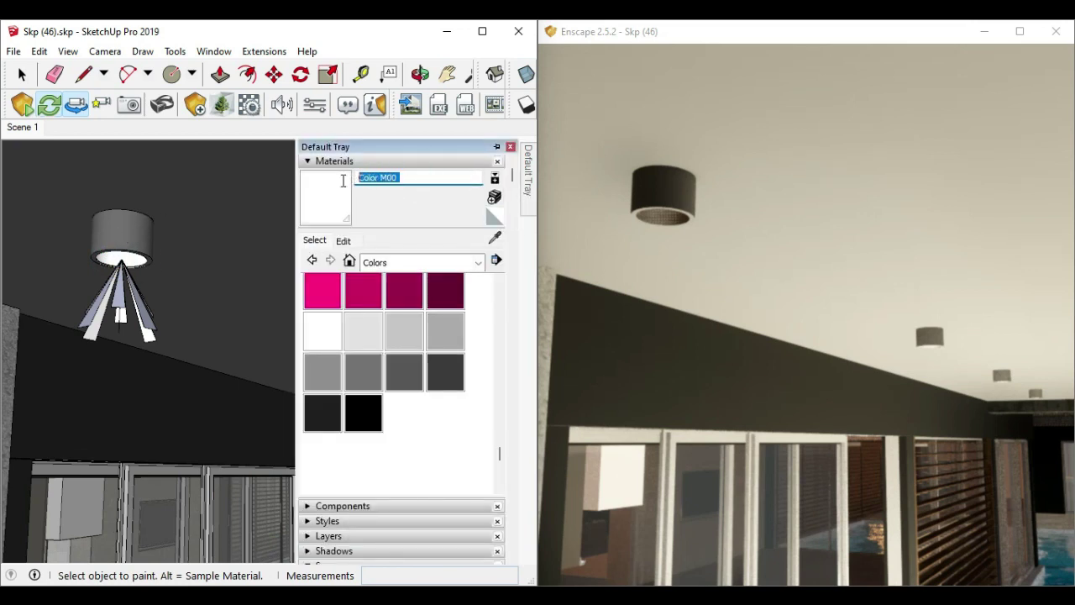
{"action": "left_click", "coordinate": [223, 104]}
{"action": "left_click_drag", "start_coordinate": [365, 158], "coordinate": [253, 65]}
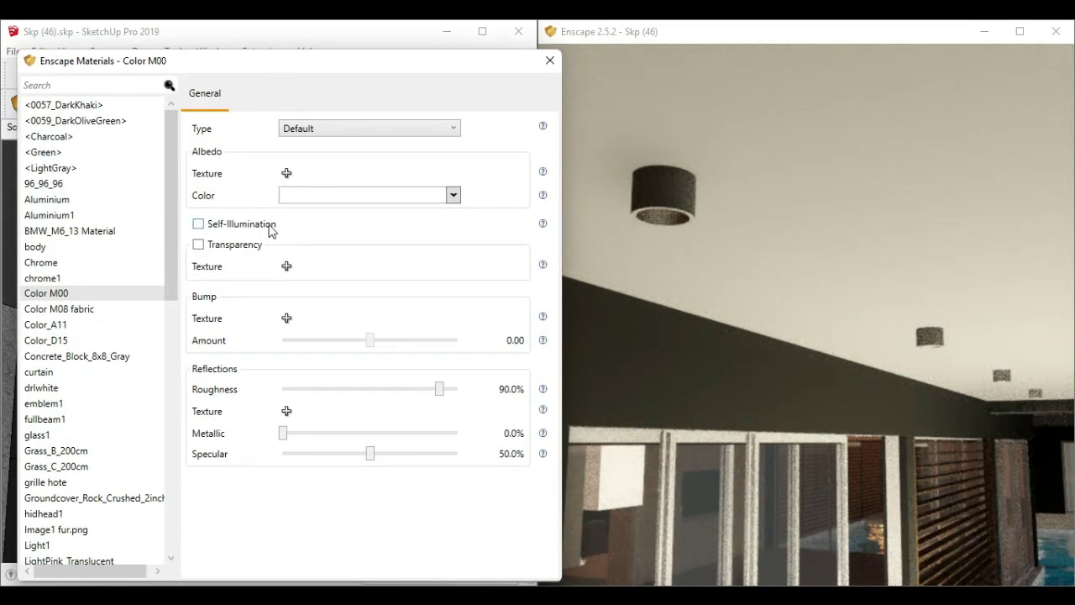
Make the Color M00 lamp lenses glow at 5000 cd/m² with a light peach albedo, then return to Scene 1
{"action": "left_click", "coordinate": [199, 225]}
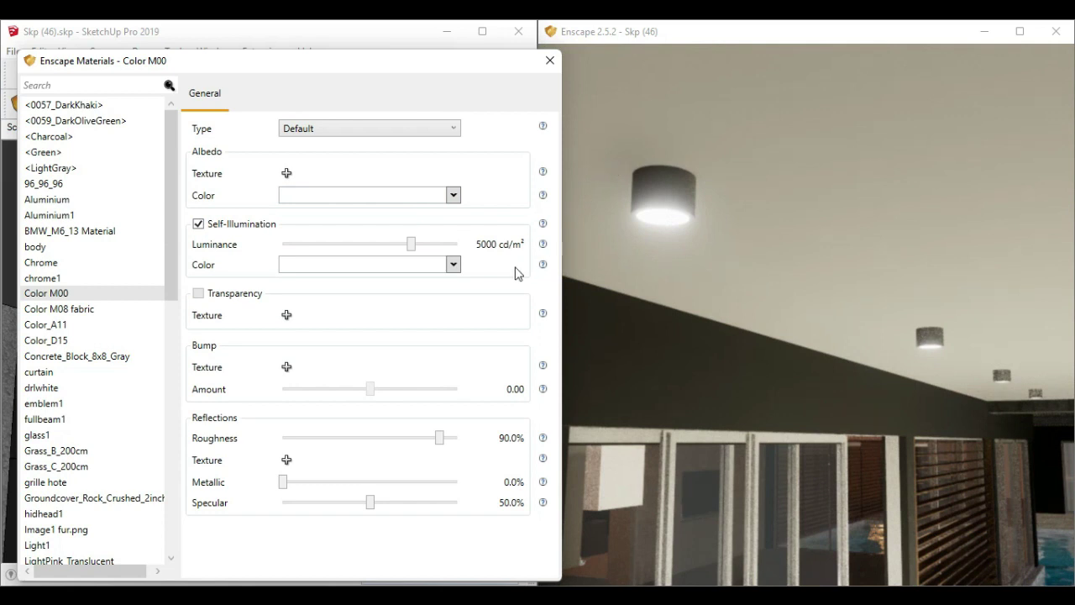
{"action": "left_click", "coordinate": [453, 196]}
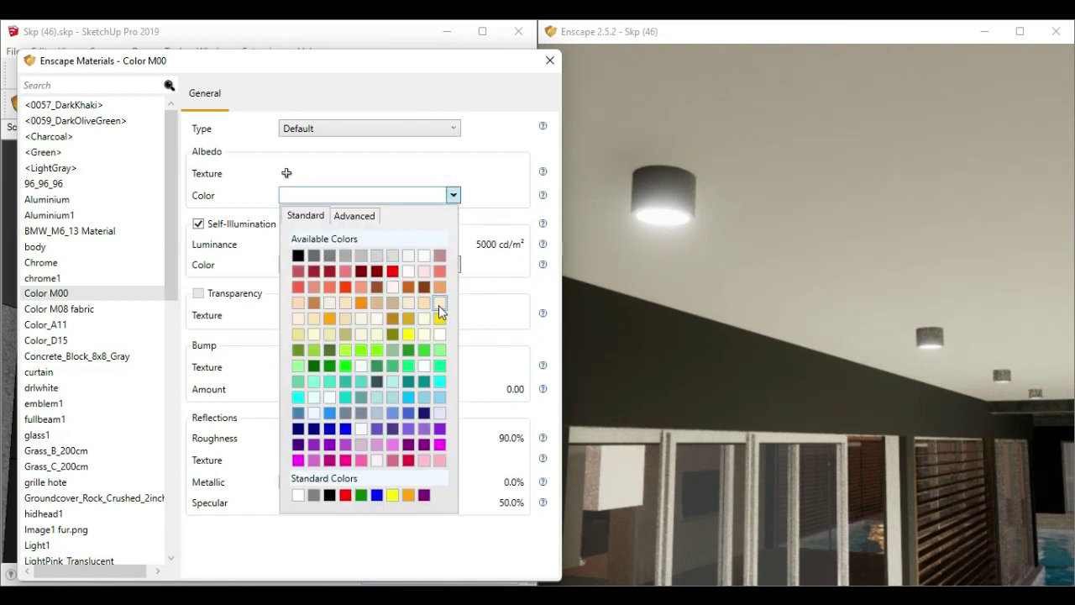
{"action": "left_click", "coordinate": [425, 302]}
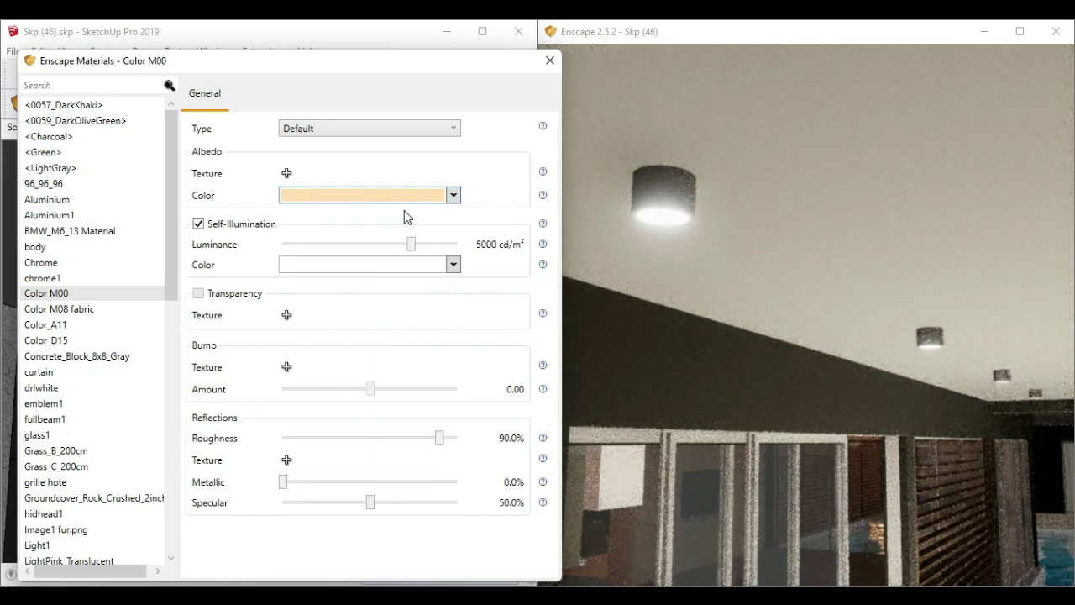
{"action": "left_click", "coordinate": [550, 61]}
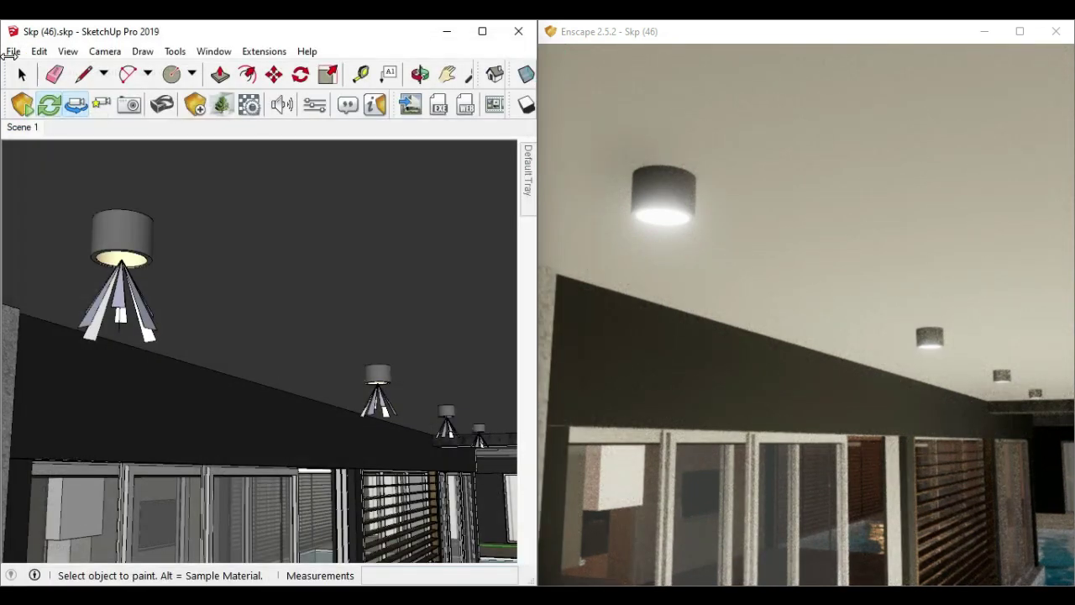
{"action": "left_click", "coordinate": [21, 74]}
{"action": "left_click", "coordinate": [31, 131]}
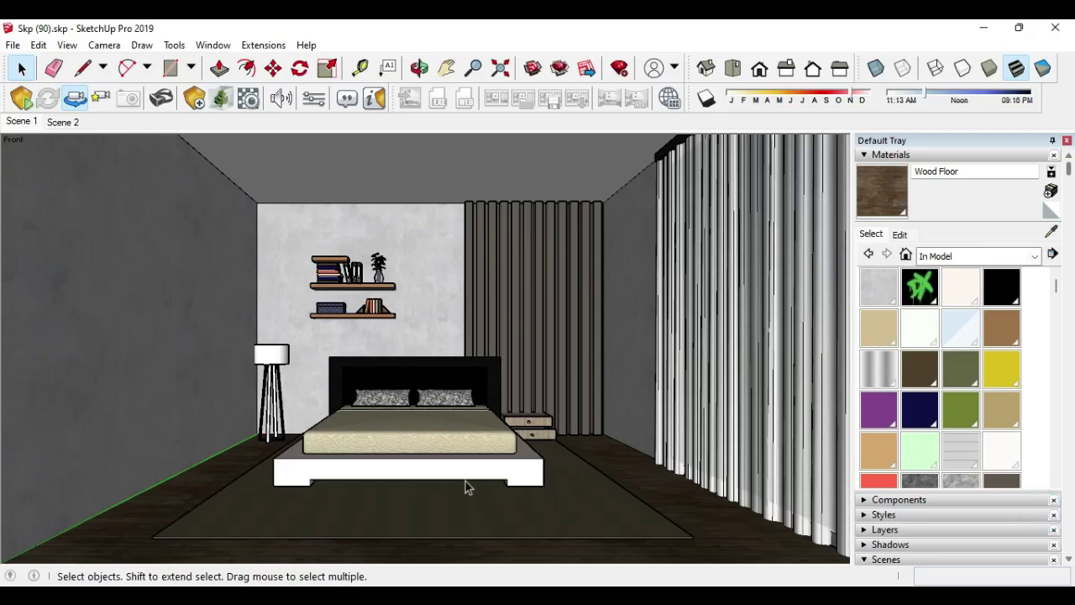
Orbit the bedroom view slightly, set a 35° field of view and zoom out
{"action": "left_click", "coordinate": [419, 68]}
{"action": "mouse_move", "coordinate": [568, 312]}
{"action": "left_mouse_down"}
{"action": "mouse_move", "coordinate": [568, 321]}
{"action": "mouse_move", "coordinate": [479, 325]}
{"action": "left_mouse_up"}
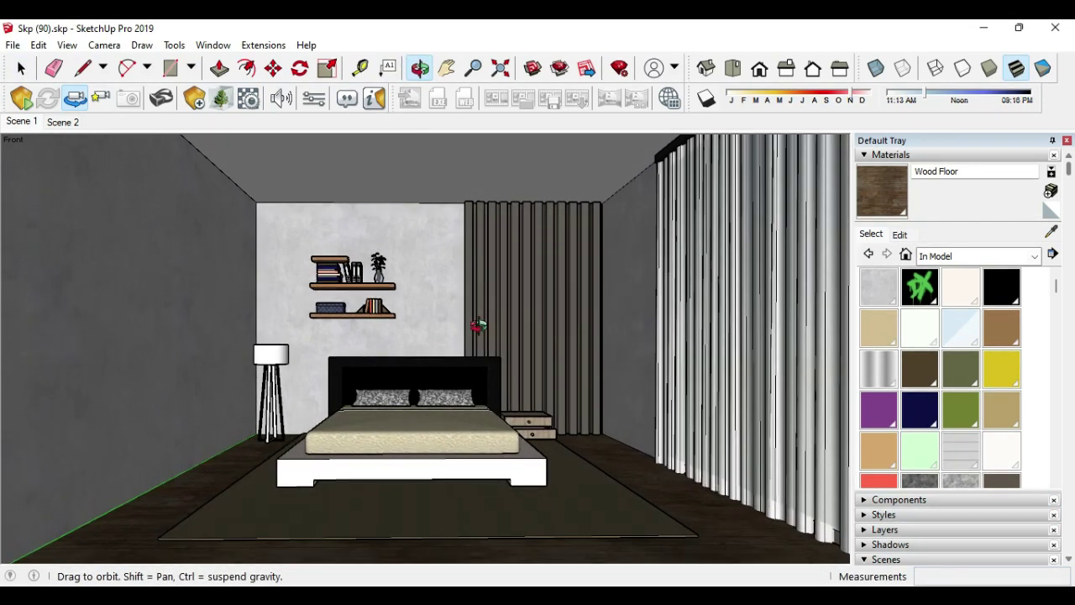
{"action": "left_click", "coordinate": [473, 68]}
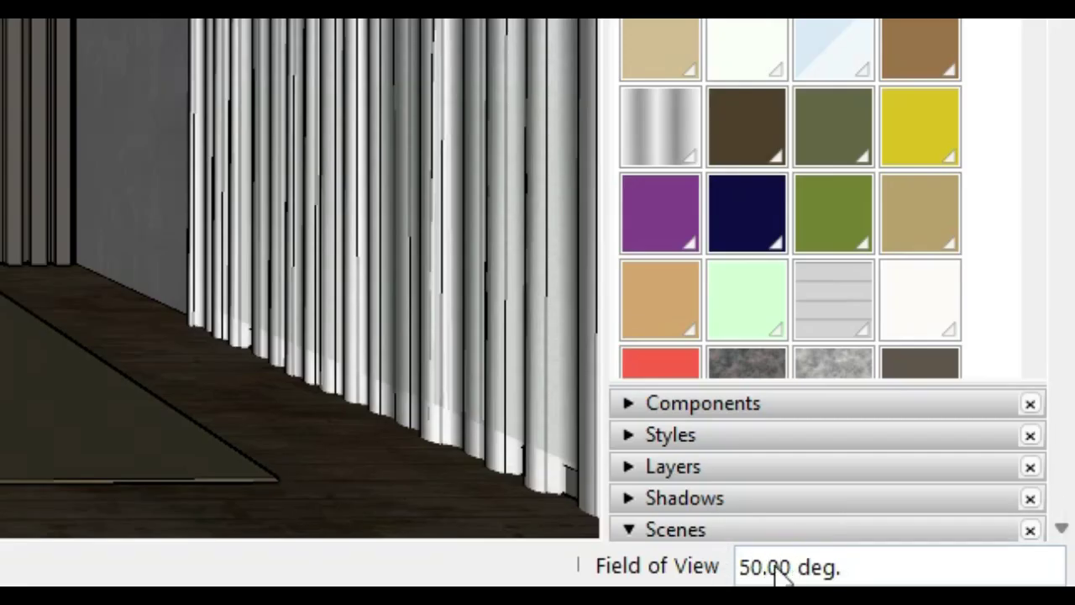
{"action": "type", "text": "3"}
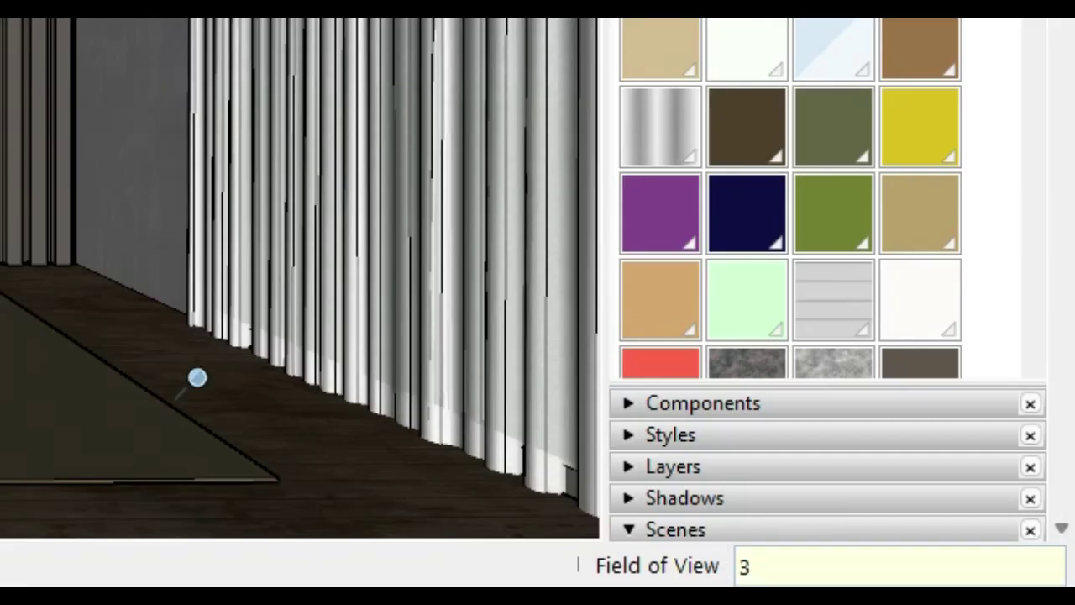
{"action": "key", "text": "Return"}
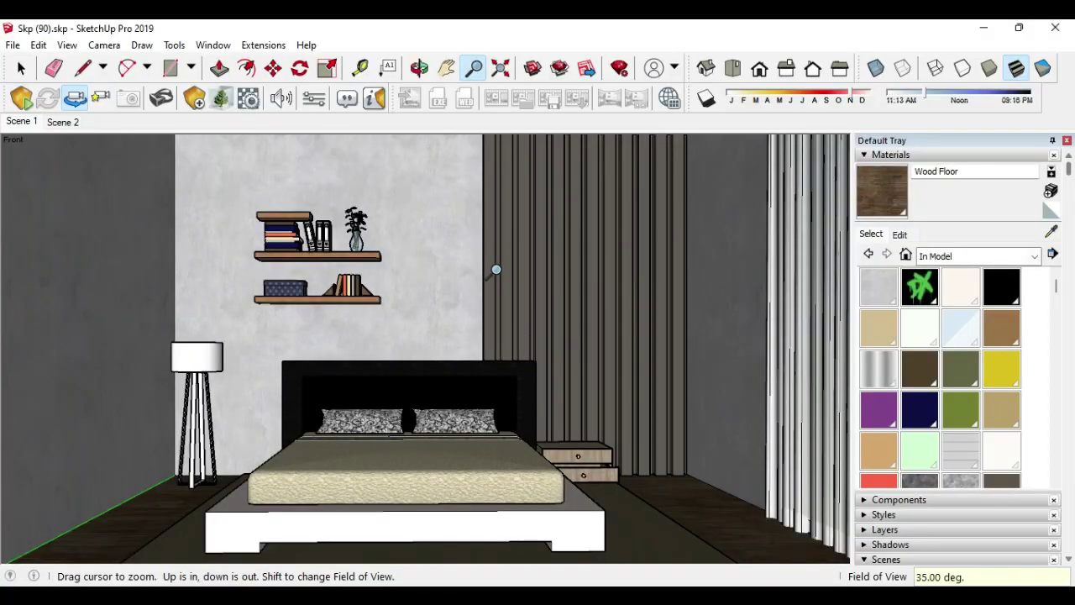
{"action": "scroll", "coordinate": [492, 304], "scroll_direction": "down", "scroll_amount": 2}
{"action": "scroll", "coordinate": [488, 302], "scroll_direction": "down", "scroll_amount": 2}
{"action": "scroll", "coordinate": [487, 303], "scroll_direction": "down", "scroll_amount": 1}
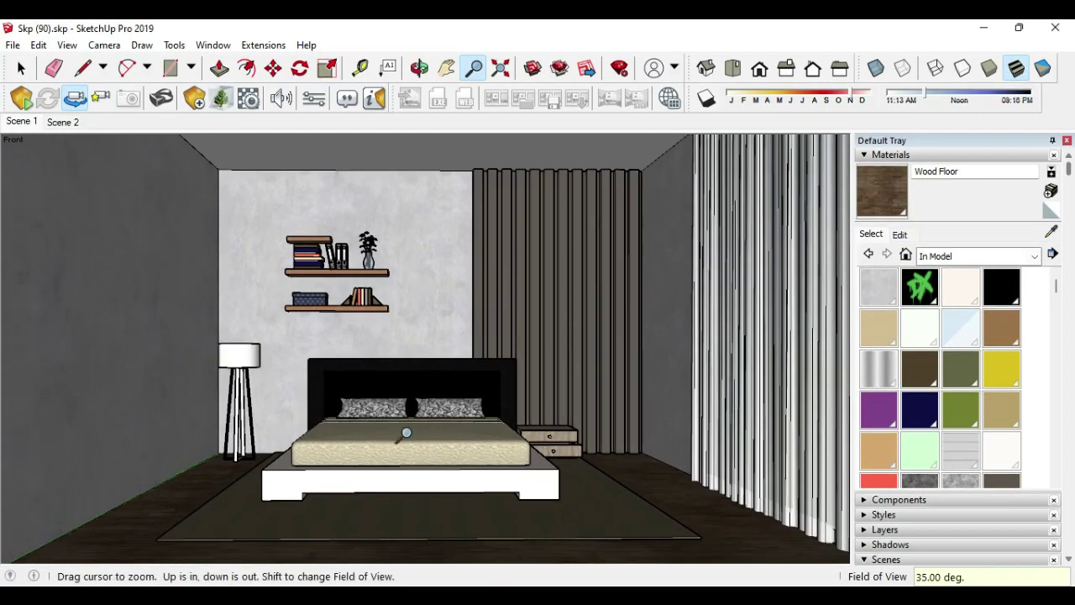
Switch the camera to Two-Point Perspective and launch Enscape
{"action": "left_click", "coordinate": [21, 68]}
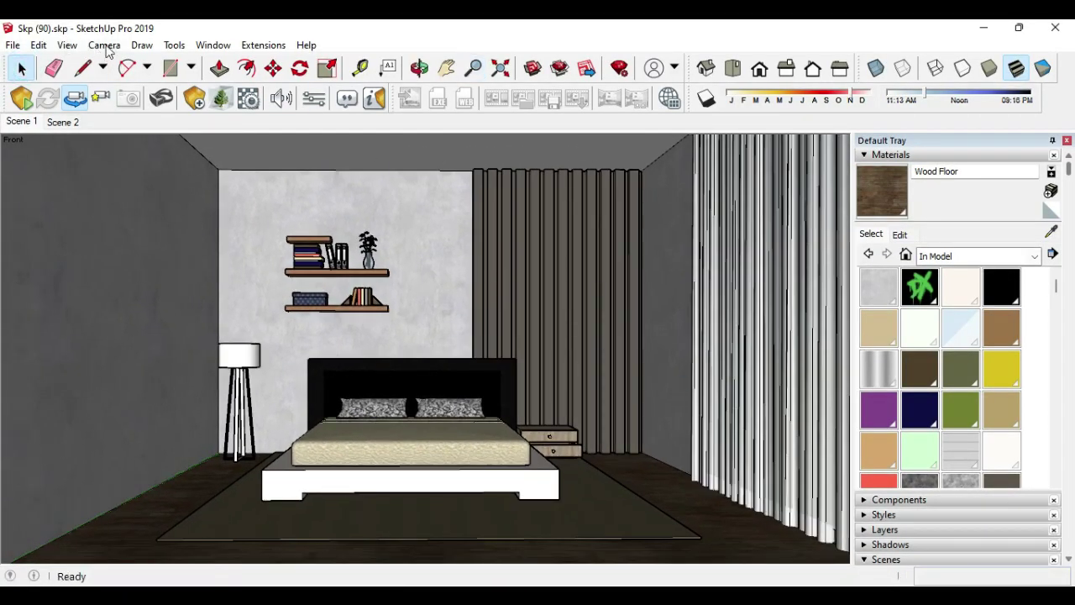
{"action": "left_click", "coordinate": [105, 47]}
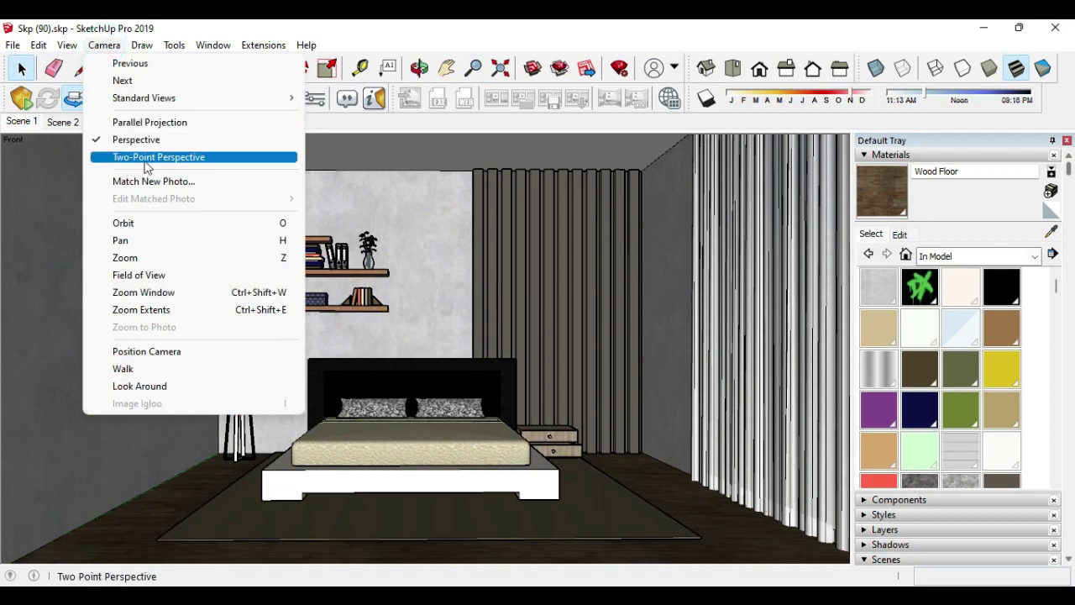
{"action": "left_click", "coordinate": [151, 158]}
{"action": "left_click", "coordinate": [473, 70]}
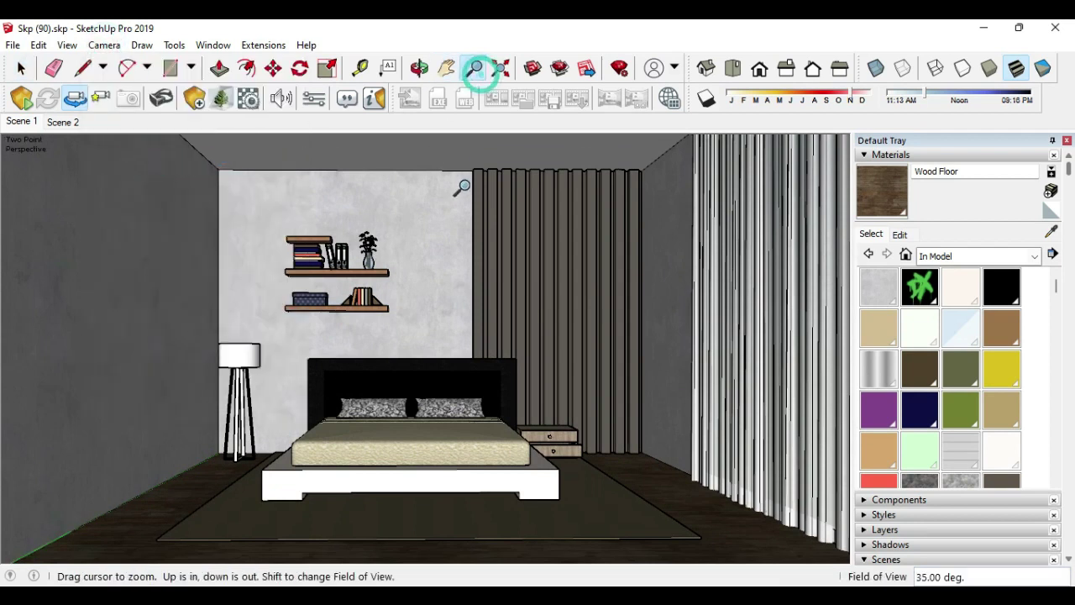
{"action": "left_click", "coordinate": [419, 68]}
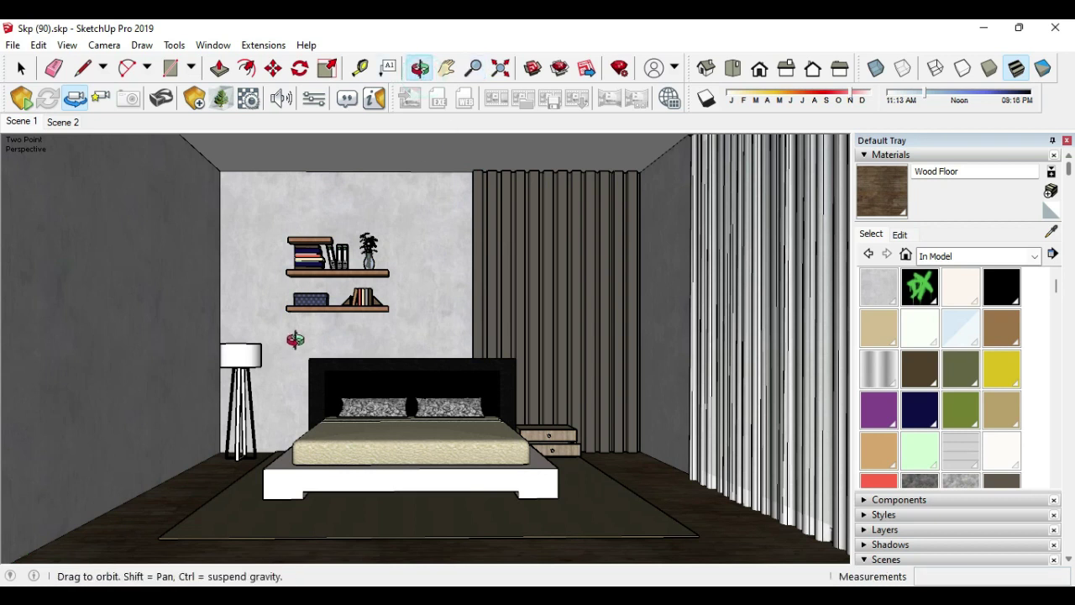
{"action": "left_click", "coordinate": [22, 104]}
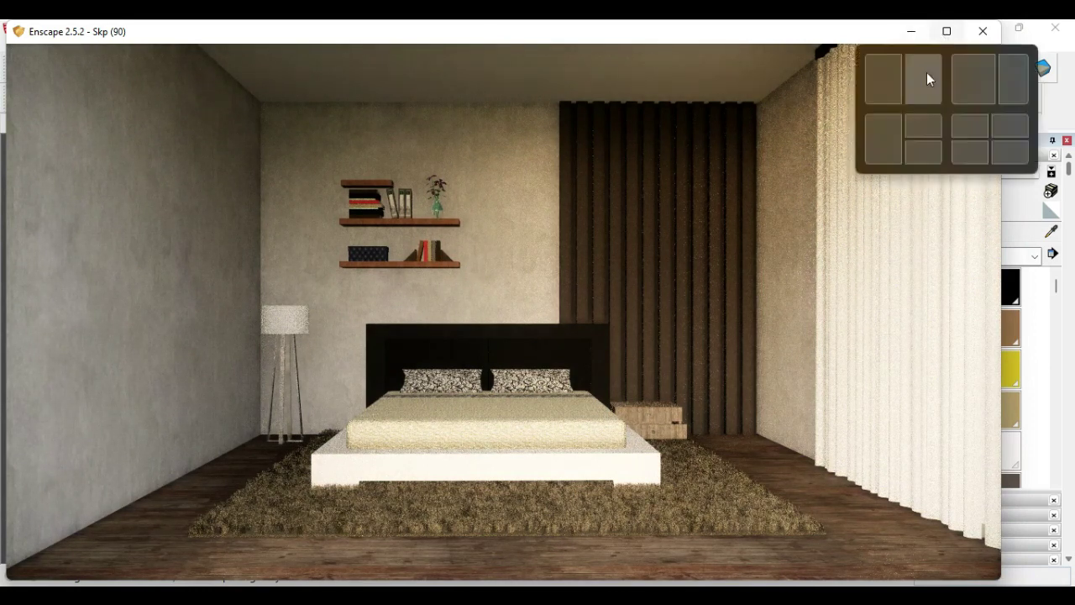
Snap Enscape to the right half and set the field of view to 50°, then 35°
{"action": "mouse_move", "coordinate": [946, 31]}
{"action": "left_click", "coordinate": [930, 79]}
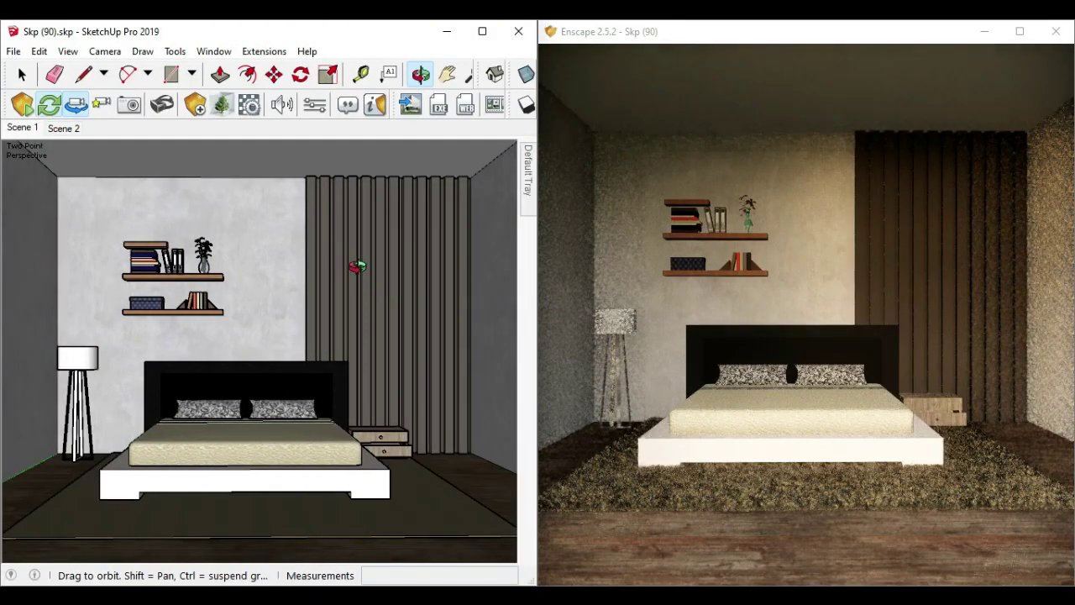
{"action": "left_click", "coordinate": [22, 74]}
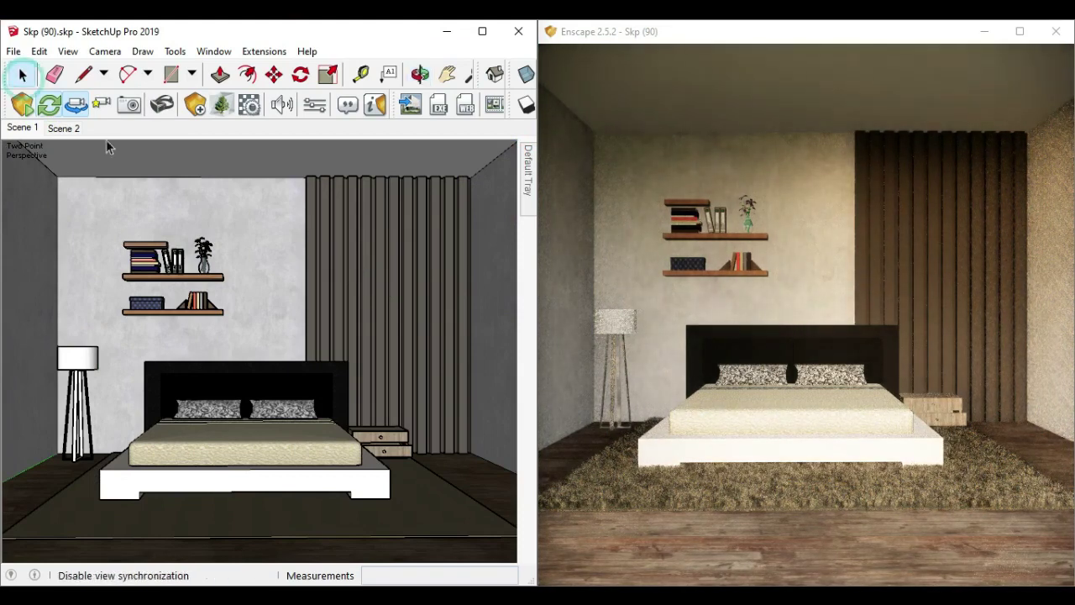
{"action": "left_click", "coordinate": [468, 74]}
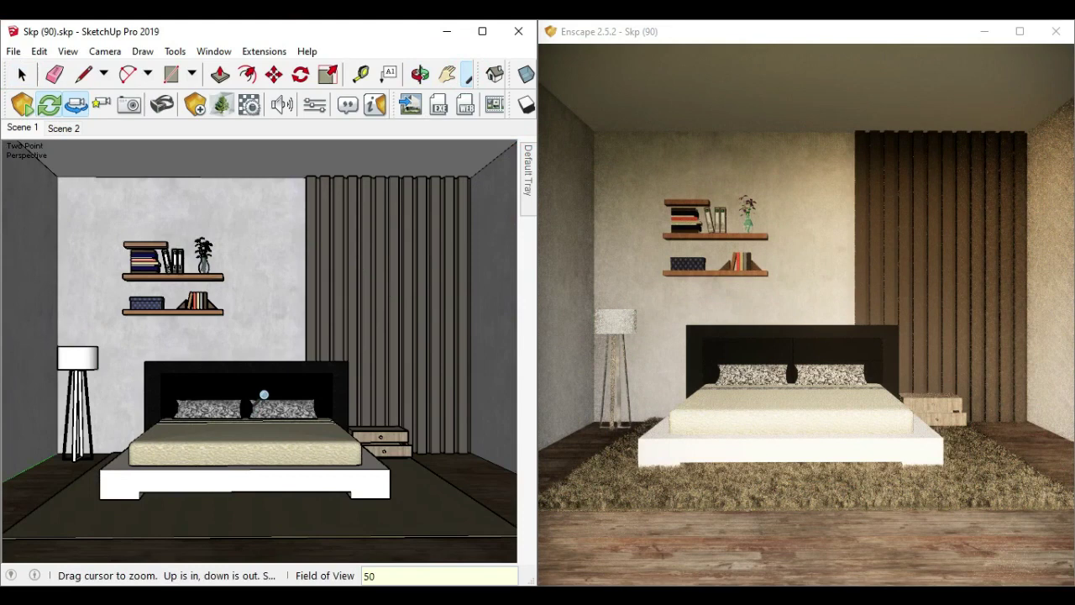
{"action": "key", "text": "Return"}
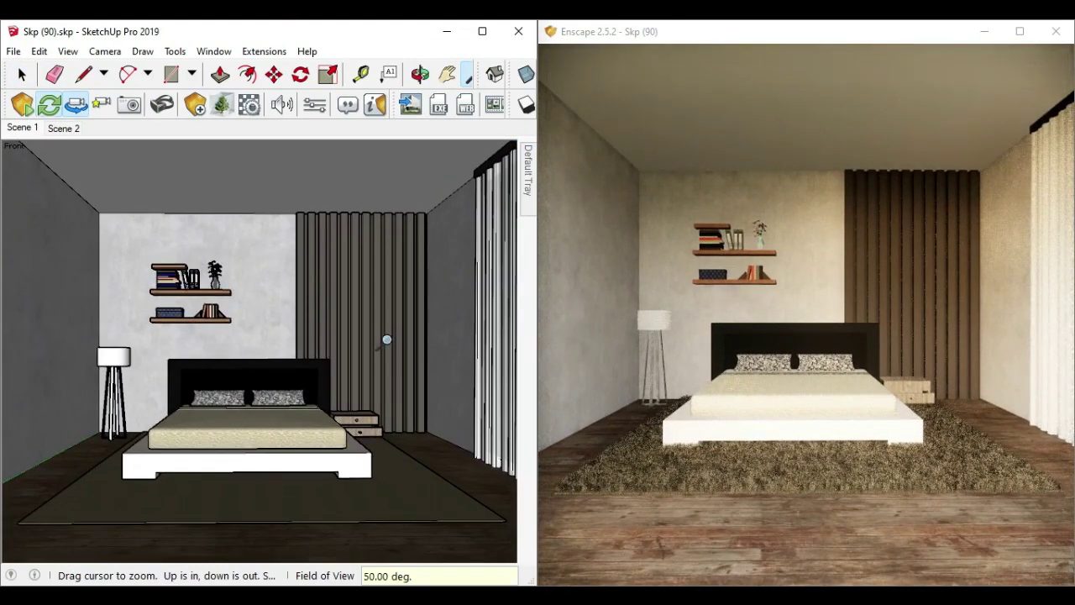
{"action": "type", "text": "35"}
{"action": "key", "text": "Return"}
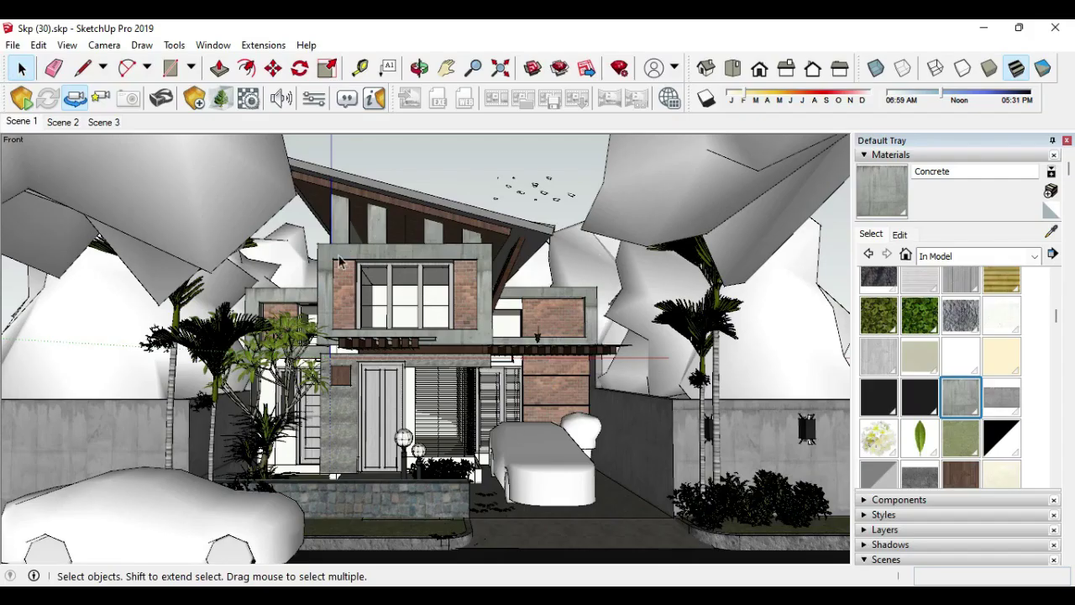
Orbit closer to the upper concrete box component and open it for editing
{"action": "scroll", "coordinate": [339, 262], "scroll_direction": "up", "scroll_amount": 2}
{"action": "scroll", "coordinate": [323, 316], "scroll_direction": "up", "scroll_amount": 3}
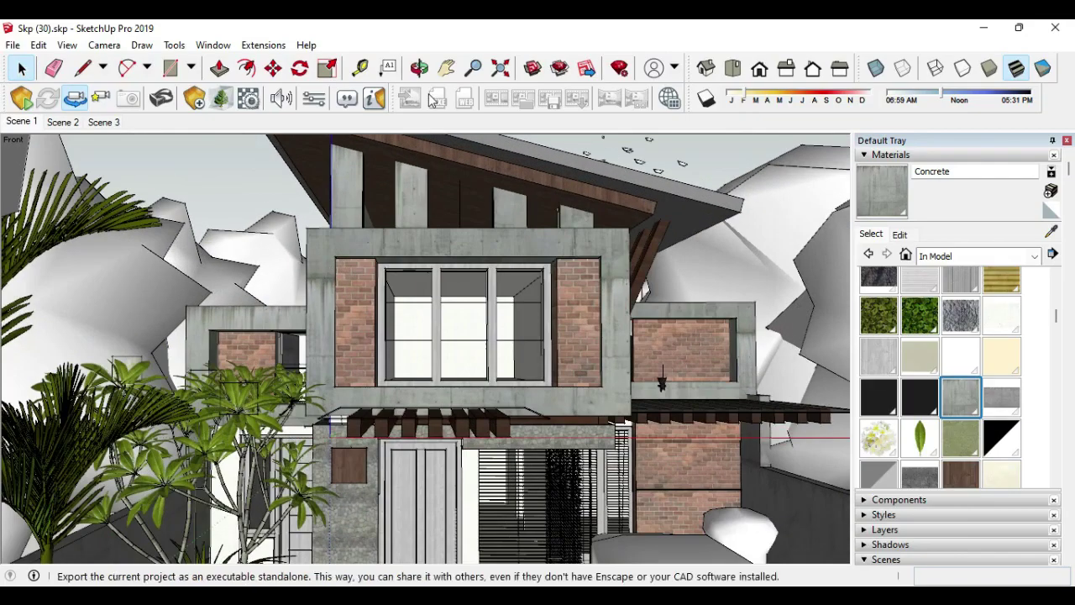
{"action": "left_click", "coordinate": [419, 68]}
{"action": "mouse_move", "coordinate": [445, 210]}
{"action": "left_mouse_down"}
{"action": "mouse_move", "coordinate": [540, 316]}
{"action": "mouse_move", "coordinate": [482, 363]}
{"action": "left_mouse_up"}
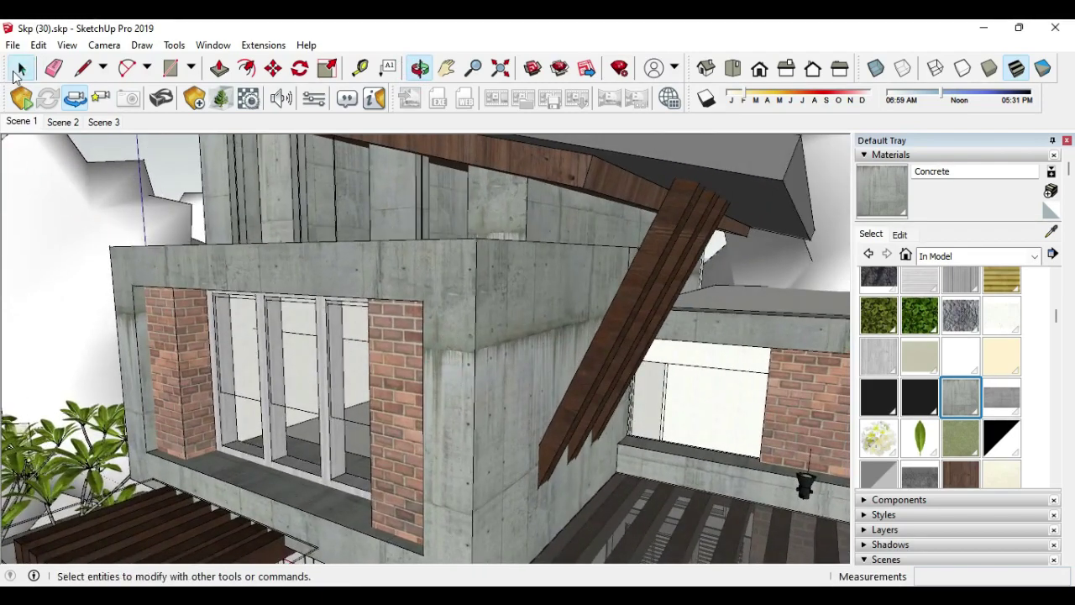
{"action": "left_click", "coordinate": [21, 67]}
{"action": "left_click", "coordinate": [439, 339]}
{"action": "right_click", "coordinate": [439, 338]}
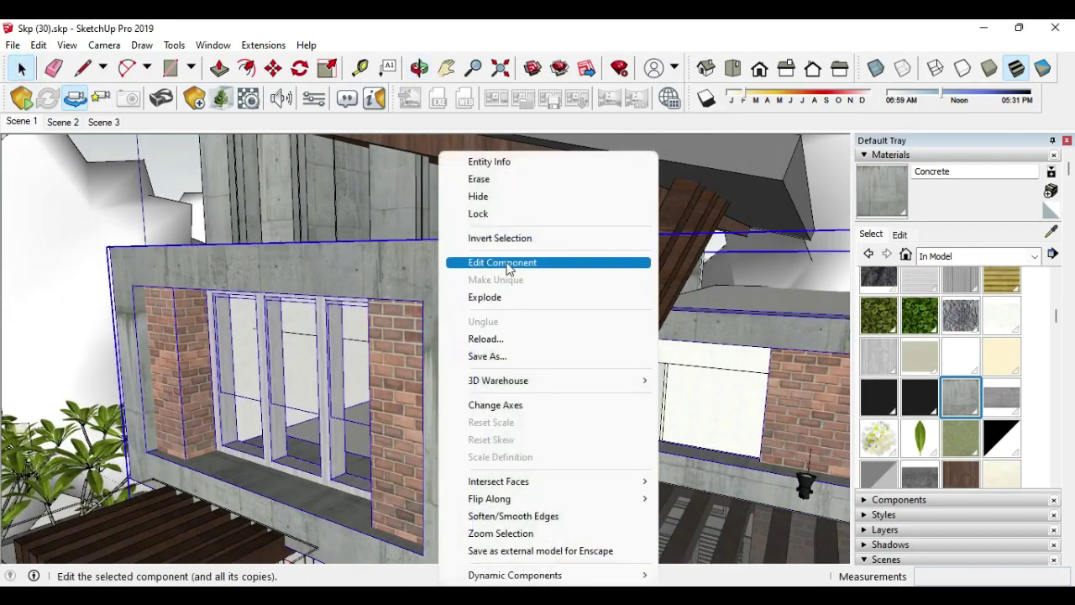
{"action": "left_click", "coordinate": [504, 263]}
Realign the concrete texture on the box's front and right-hand wall faces
{"action": "left_click", "coordinate": [441, 334]}
{"action": "right_click", "coordinate": [445, 319]}
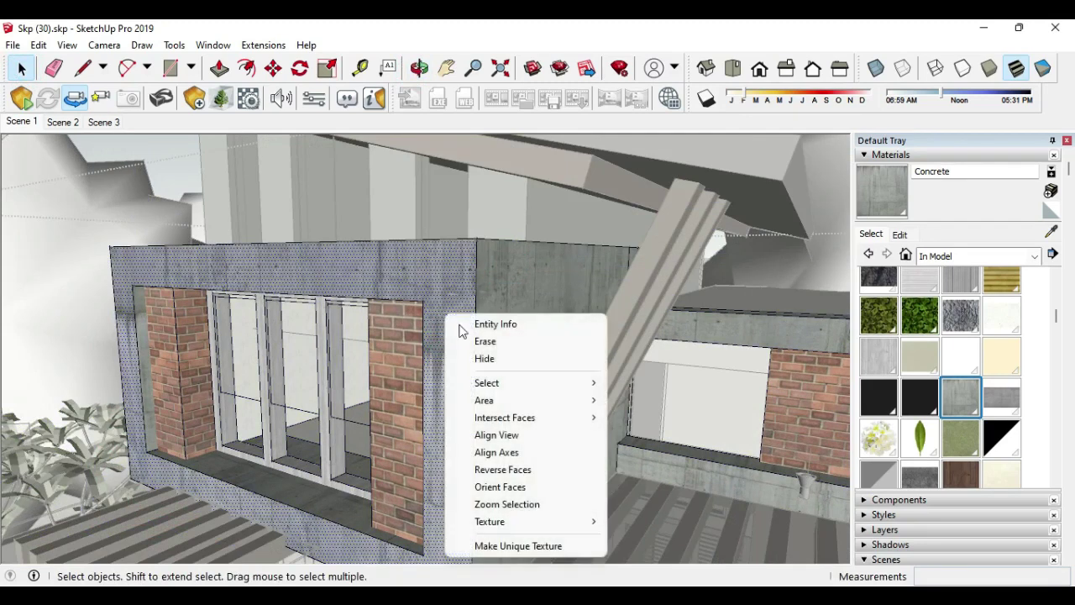
{"action": "right_click", "coordinate": [402, 272]}
{"action": "mouse_move", "coordinate": [446, 477]}
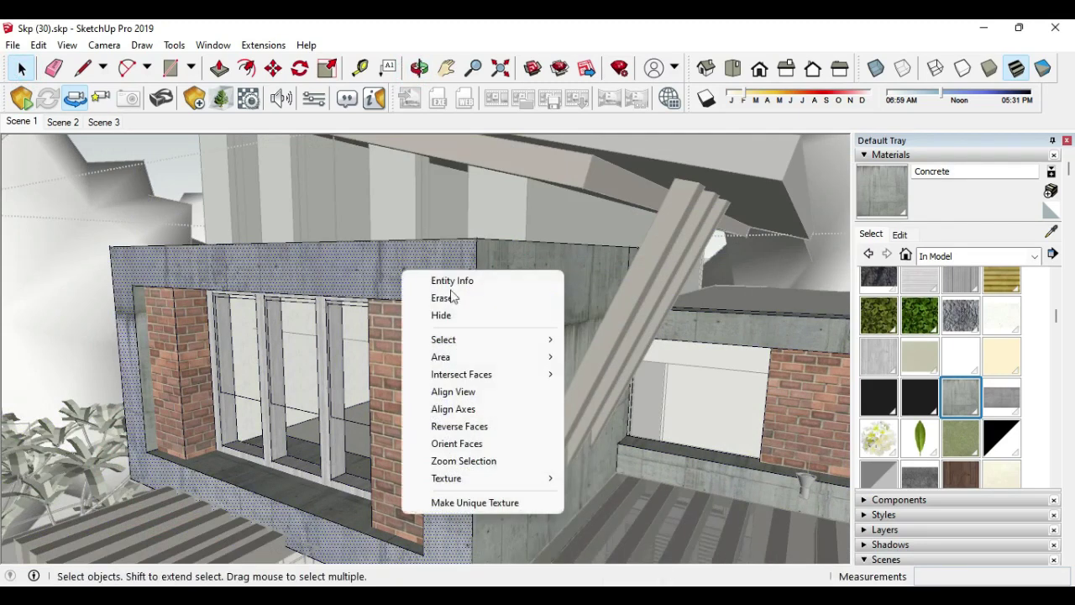
{"action": "left_click", "coordinate": [618, 478]}
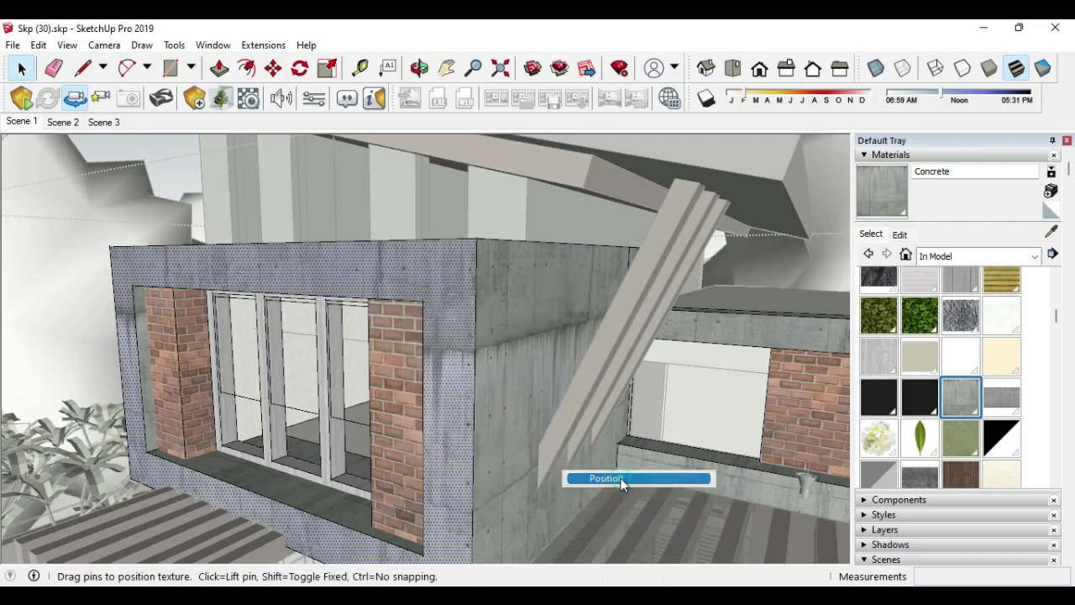
{"action": "left_click_drag", "start_coordinate": [434, 349], "coordinate": [444, 241]}
{"action": "key", "text": "Return"}
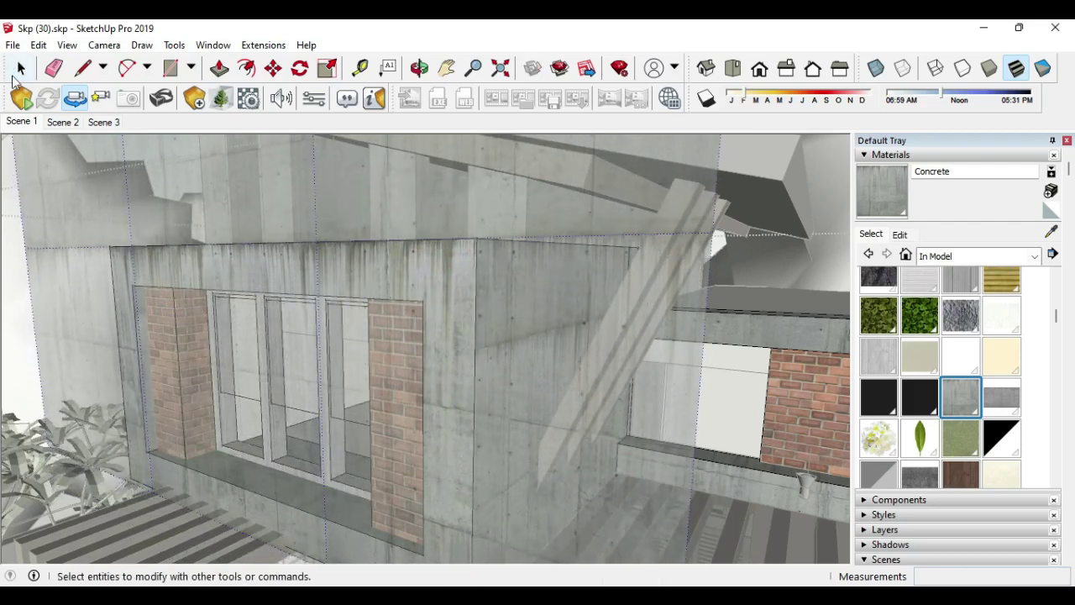
{"action": "left_click", "coordinate": [494, 299]}
{"action": "right_click", "coordinate": [511, 299]}
{"action": "left_click", "coordinate": [712, 509]}
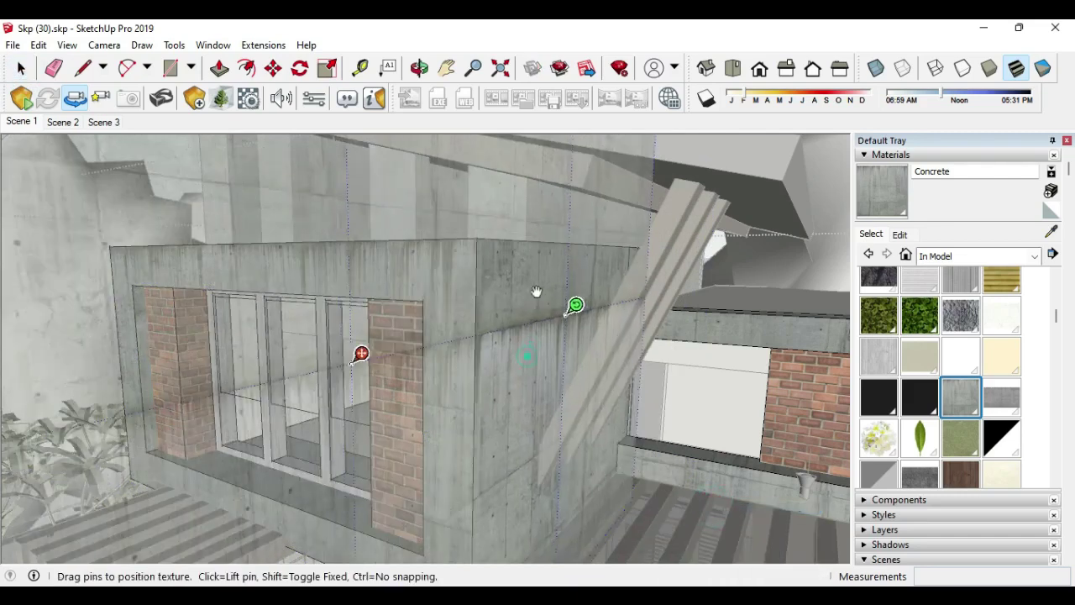
{"action": "left_click", "coordinate": [22, 69]}
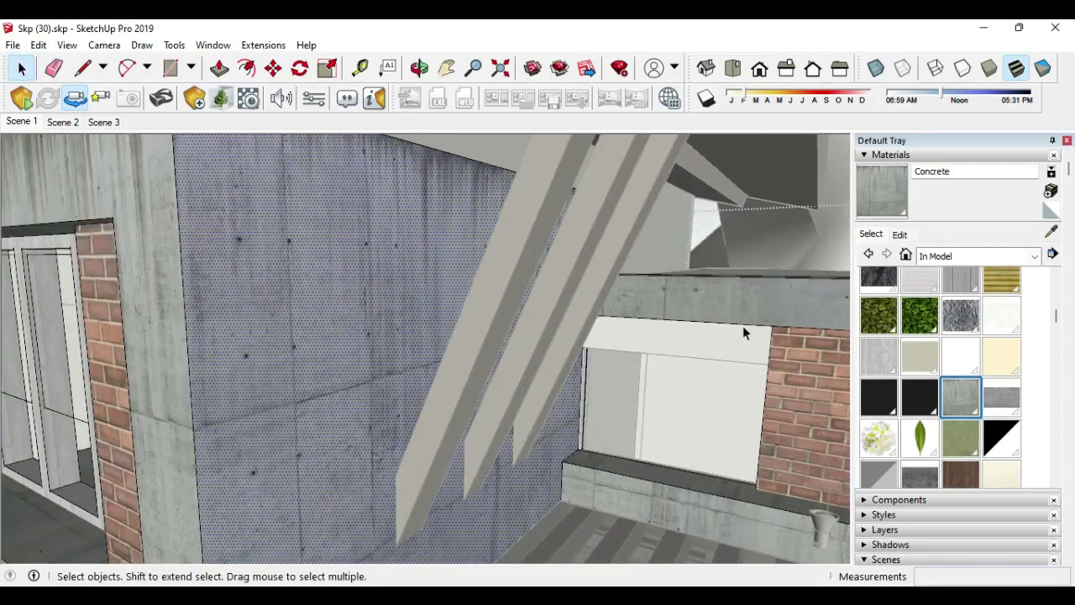
Reposition the concrete texture on the window wall so the stains sit at the top
{"action": "middle_click_drag", "start_coordinate": [744, 335], "coordinate": [259, 336]}
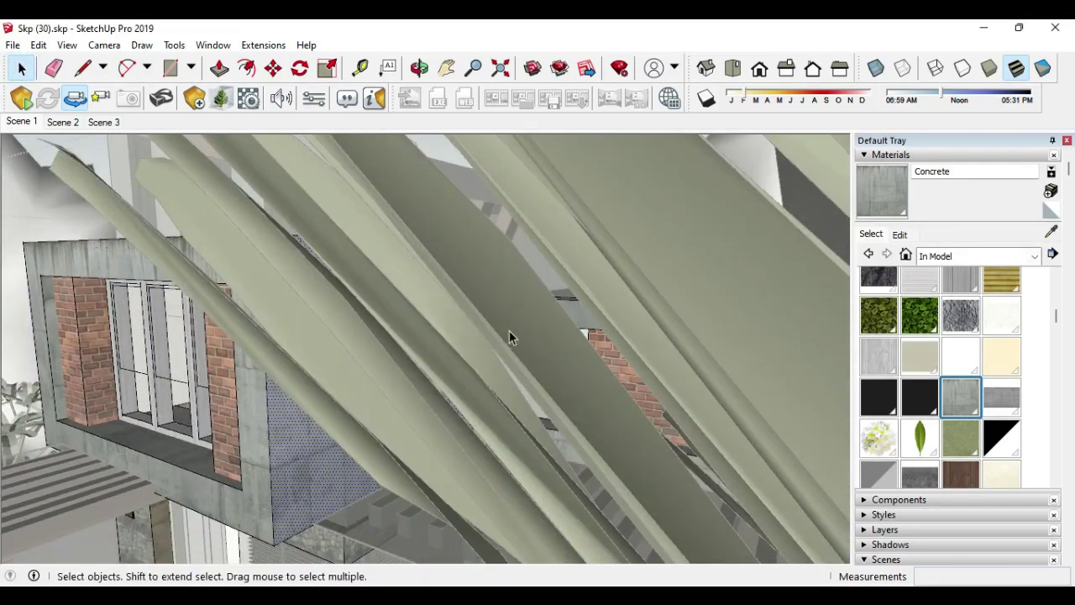
{"action": "key", "text": "o"}
{"action": "mouse_move", "coordinate": [427, 307]}
{"action": "left_mouse_down"}
{"action": "mouse_move", "coordinate": [190, 386]}
{"action": "mouse_move", "coordinate": [773, 355]}
{"action": "mouse_move", "coordinate": [16, 34]}
{"action": "left_mouse_up"}
{"action": "left_click", "coordinate": [20, 68]}
{"action": "right_click", "coordinate": [679, 299]}
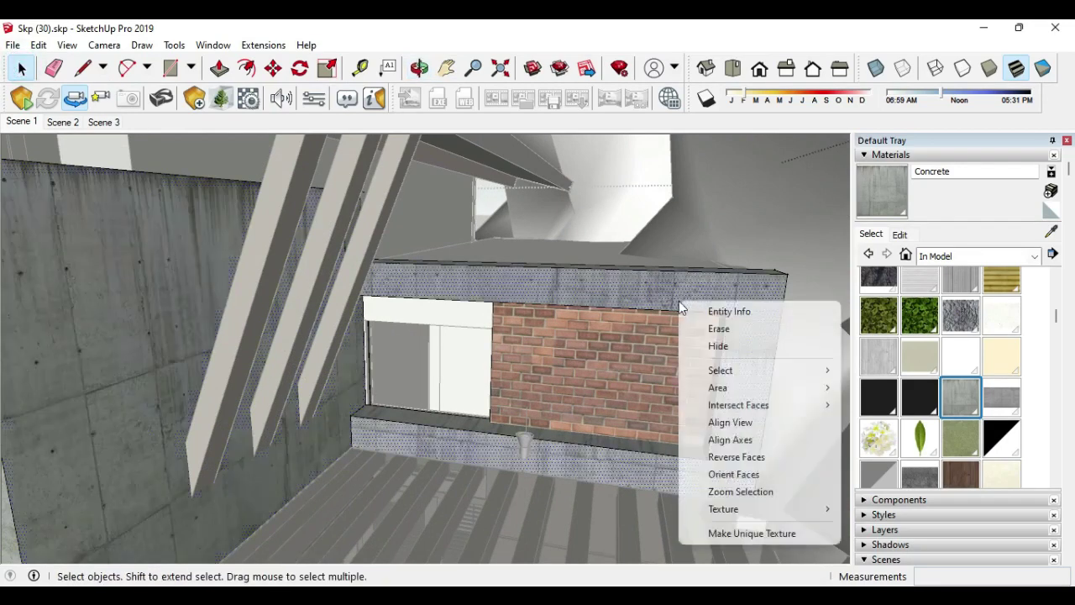
{"action": "left_click", "coordinate": [874, 508]}
{"action": "left_click_drag", "start_coordinate": [739, 353], "coordinate": [697, 301]}
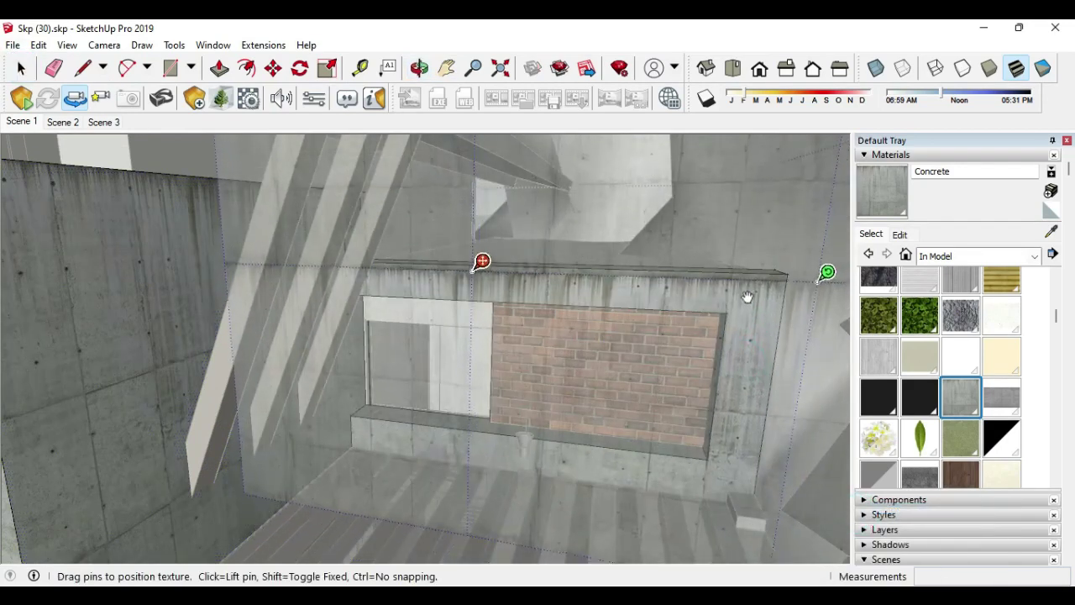
{"action": "key", "text": "Return"}
Realign the side boundary wall's concrete texture and return to the Scene 1 house front
{"action": "mouse_move", "coordinate": [635, 273]}
{"action": "middle_mouse_down"}
{"action": "mouse_move", "coordinate": [564, 349]}
{"action": "mouse_move", "coordinate": [489, 276]}
{"action": "middle_mouse_up"}
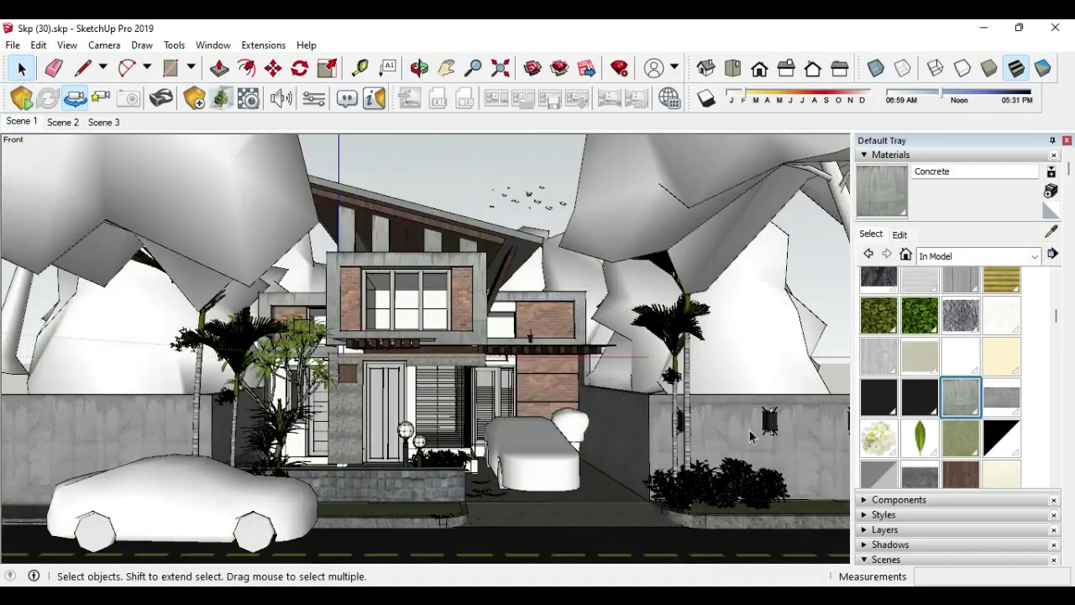
{"action": "right_click", "coordinate": [742, 423]}
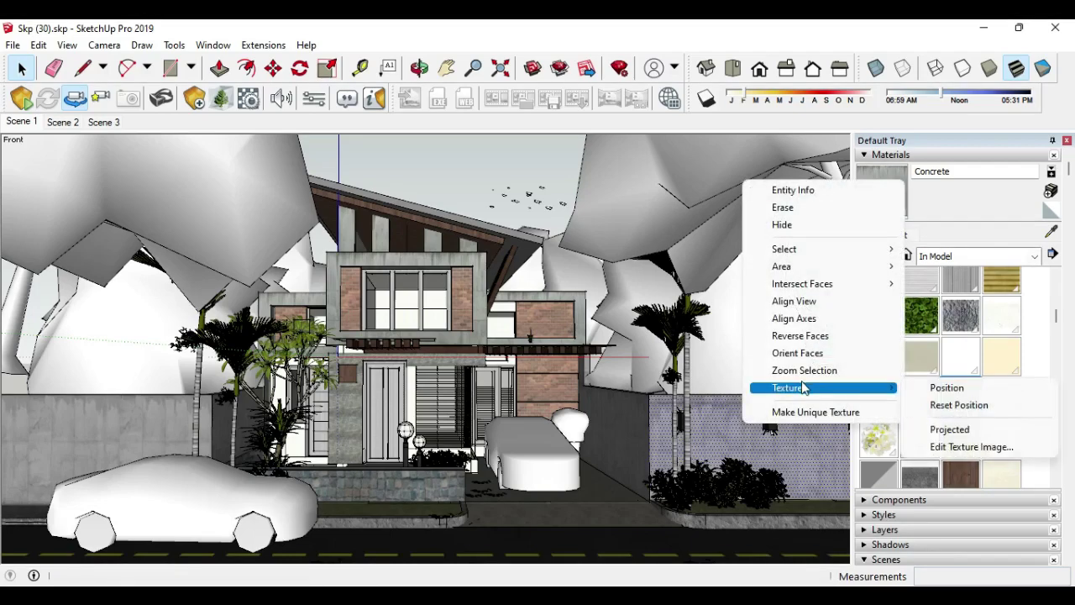
{"action": "left_click", "coordinate": [936, 387]}
{"action": "scroll", "coordinate": [738, 417], "scroll_direction": "up", "scroll_amount": 1}
{"action": "scroll", "coordinate": [738, 417], "scroll_direction": "up", "scroll_amount": 2}
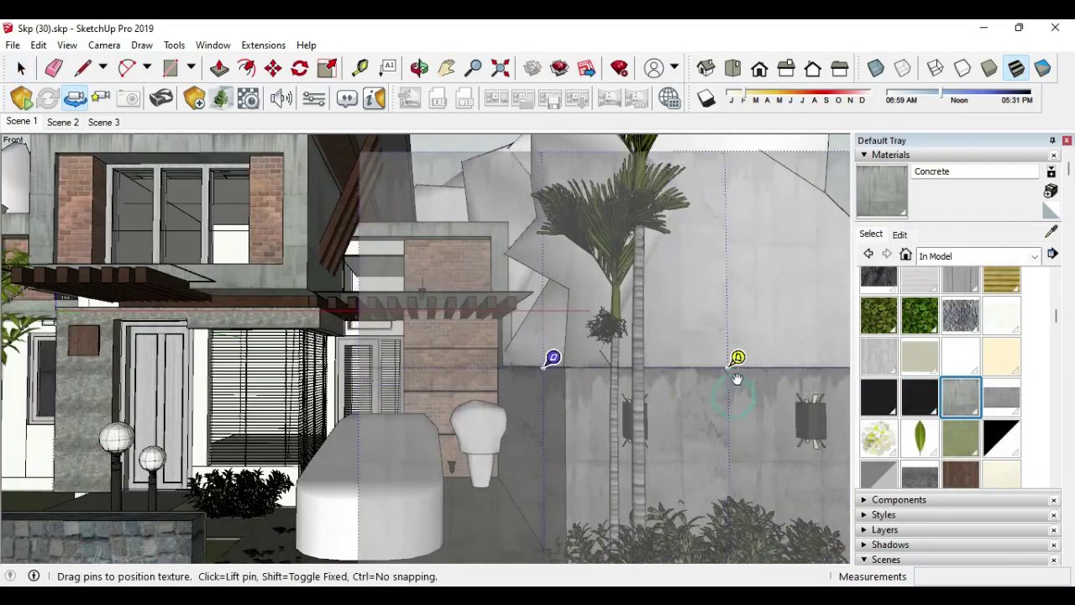
{"action": "left_click", "coordinate": [20, 68]}
{"action": "left_click", "coordinate": [22, 122]}
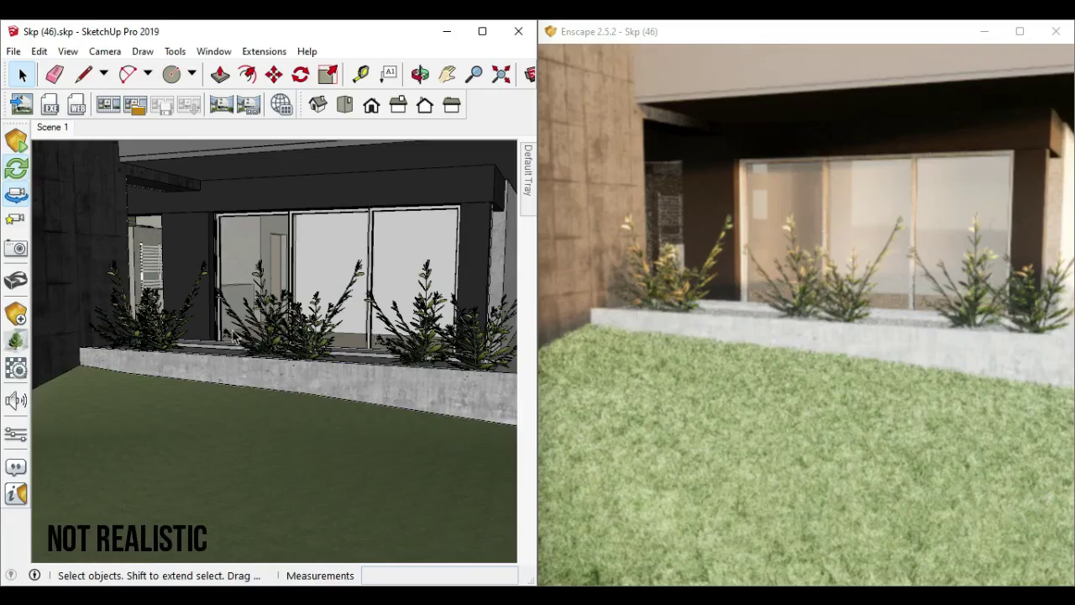
Try scaling the left and right planter plants, undoing the right plant's 0.97 scale
{"action": "left_click", "coordinate": [171, 324]}
{"action": "key", "text": "s"}
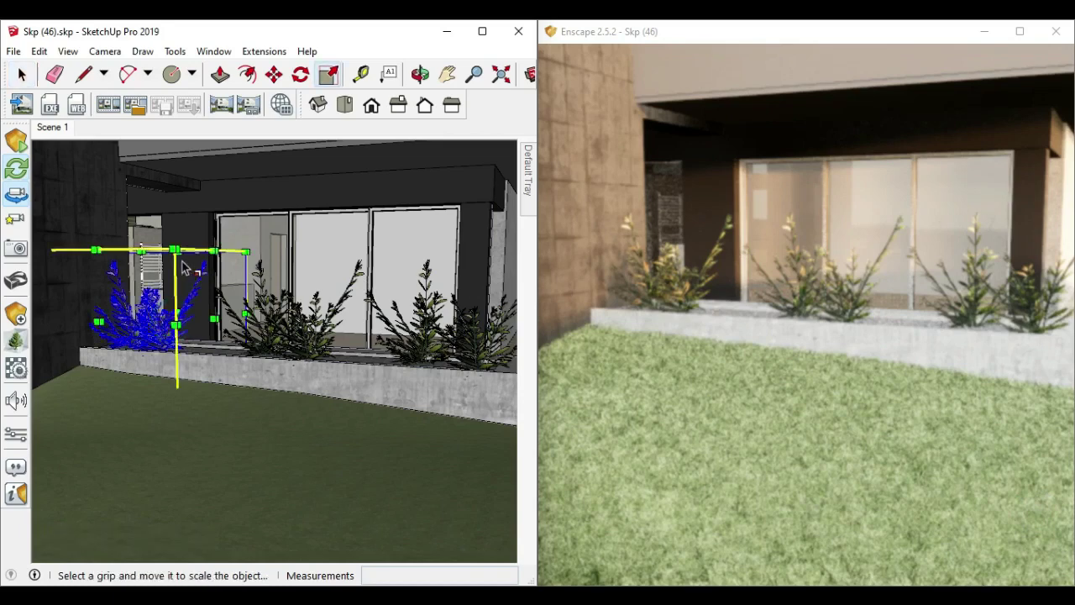
{"action": "key", "text": "Escape"}
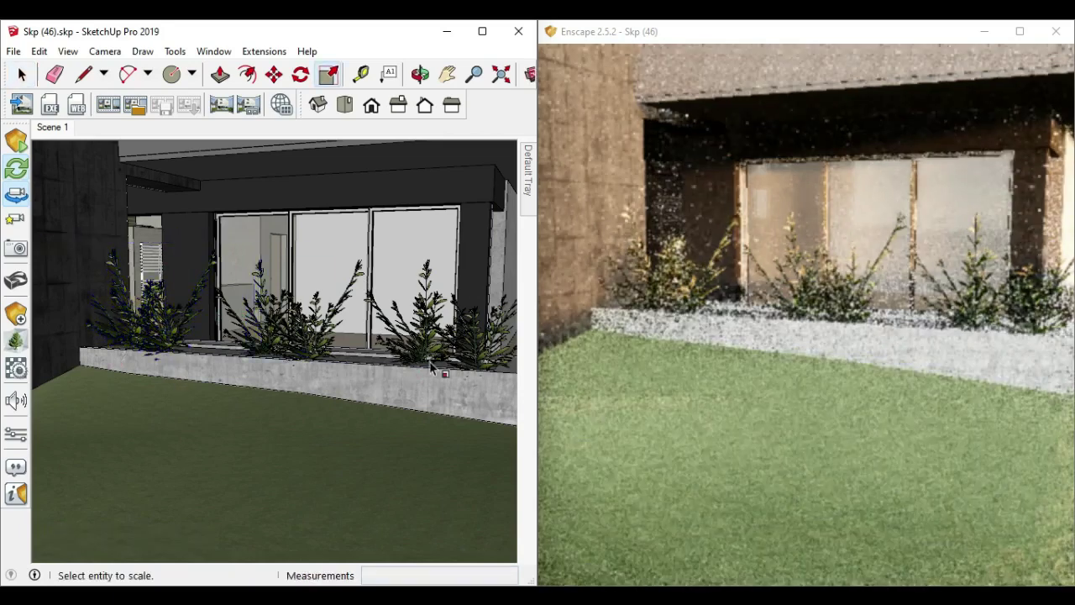
{"action": "left_click", "coordinate": [431, 340]}
{"action": "left_click_drag", "start_coordinate": [324, 249], "coordinate": [332, 252]}
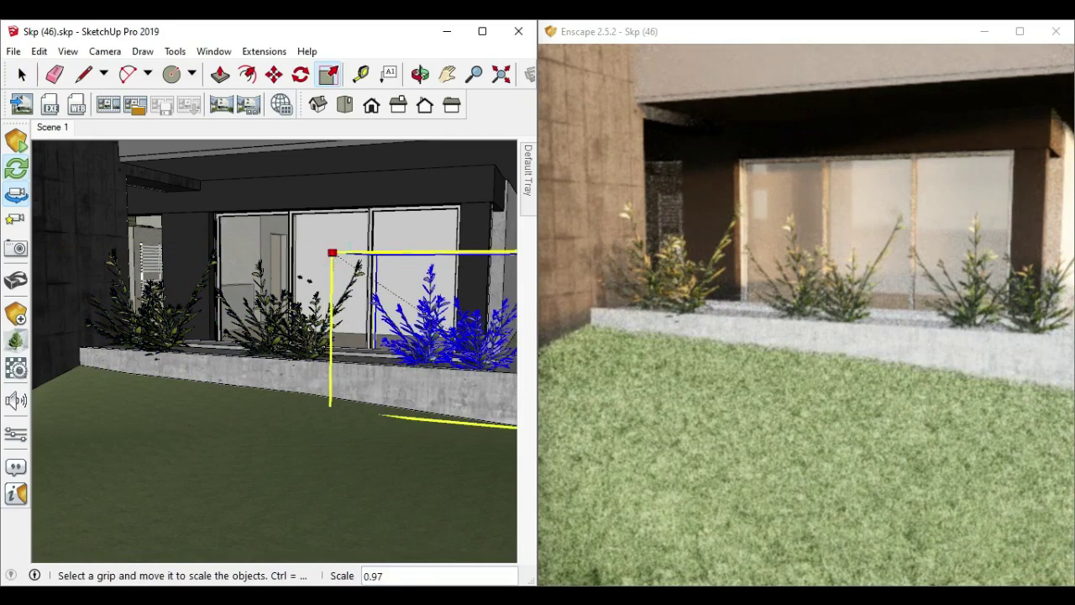
{"action": "key", "text": "ctrl+z"}
{"action": "left_click", "coordinate": [420, 74]}
{"action": "left_click", "coordinate": [22, 74]}
Zoom to the middle plant and make its component unique
{"action": "left_click", "coordinate": [267, 334]}
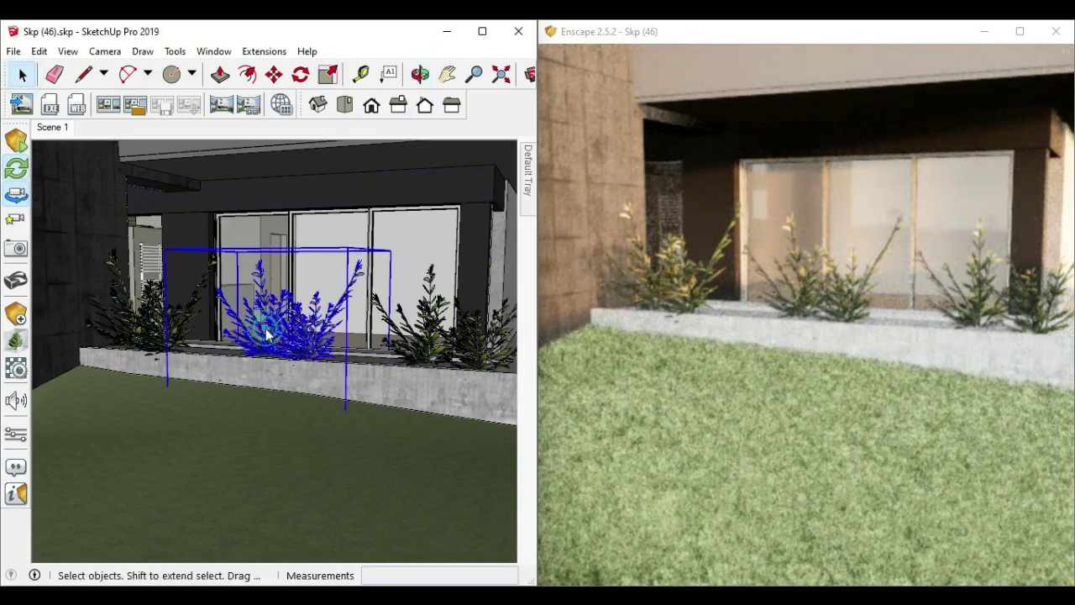
{"action": "right_click", "coordinate": [267, 335]}
{"action": "left_click", "coordinate": [387, 533]}
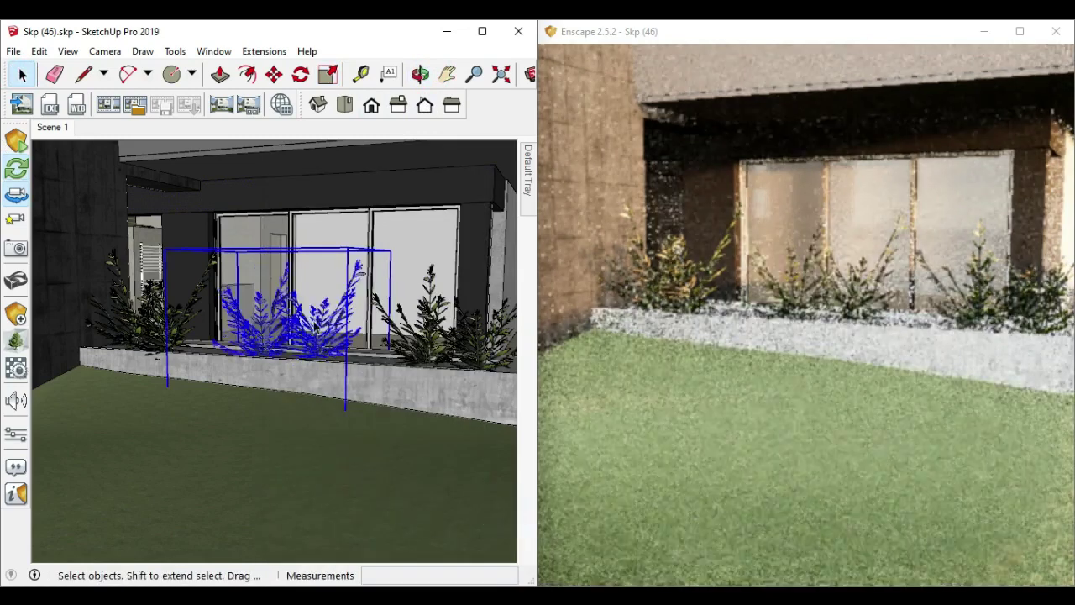
{"action": "double_click", "coordinate": [252, 331]}
{"action": "left_click", "coordinate": [252, 332]}
{"action": "right_click", "coordinate": [252, 327]}
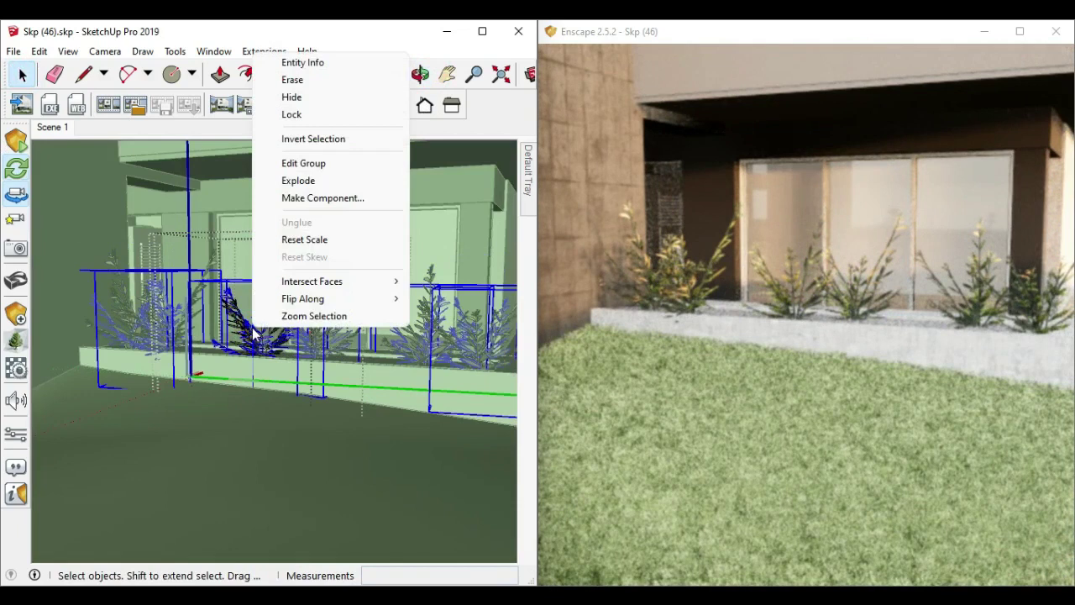
{"action": "left_click", "coordinate": [267, 363]}
{"action": "left_click", "coordinate": [260, 372]}
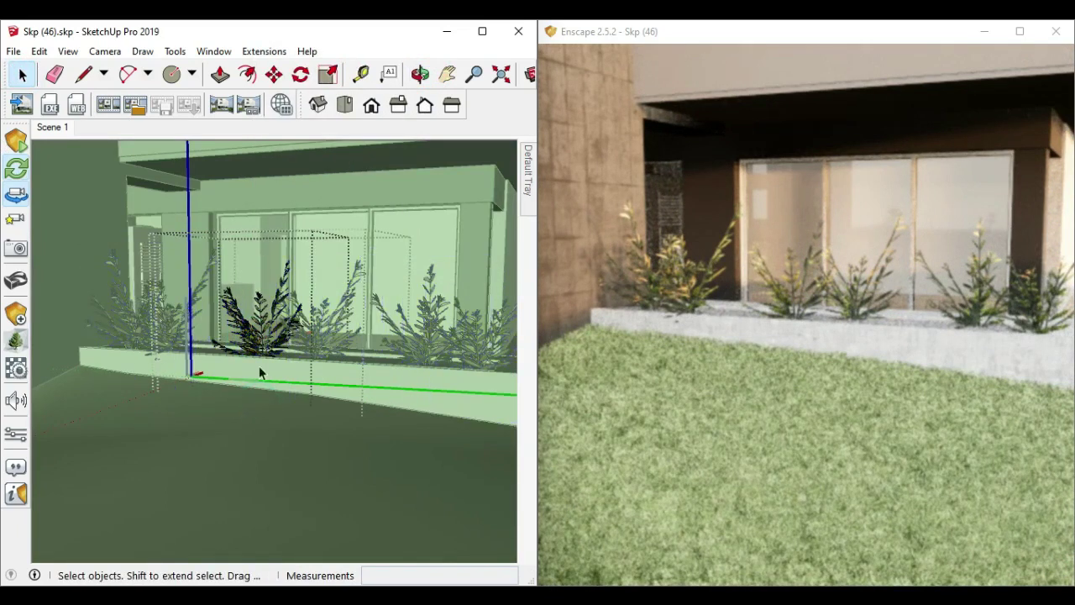
{"action": "left_click", "coordinate": [260, 359]}
{"action": "right_click", "coordinate": [260, 352]}
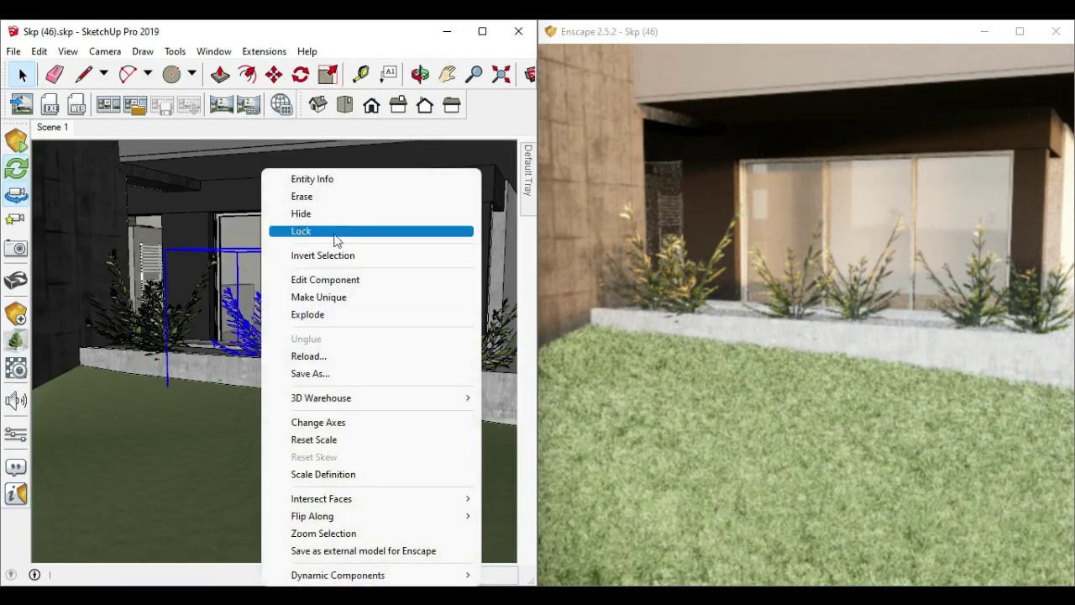
{"action": "left_click", "coordinate": [302, 297]}
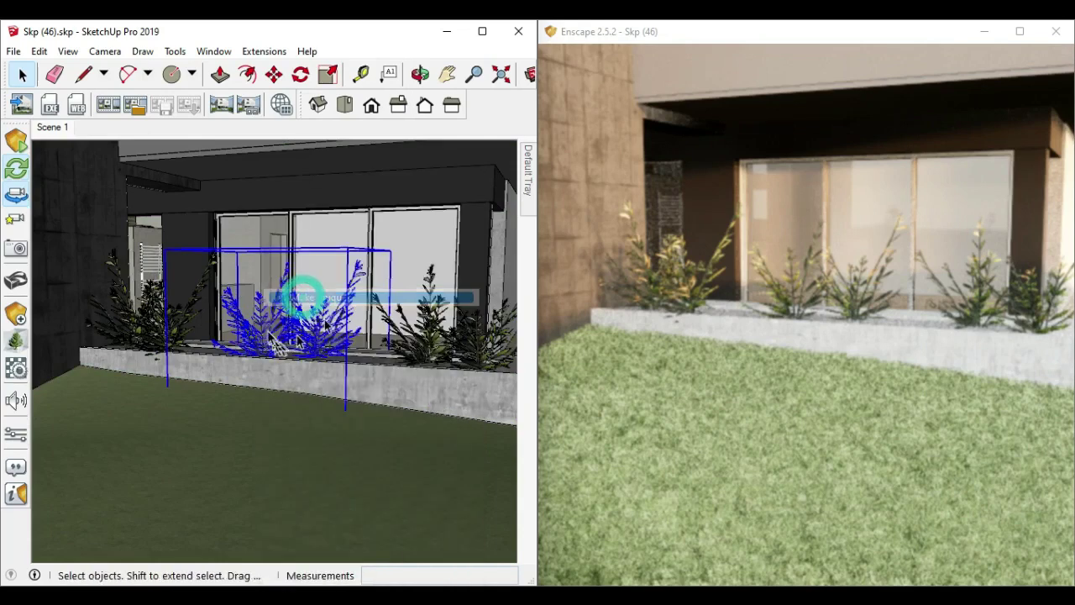
Move the shrub slightly inside the unique component, then exit component editing
{"action": "double_click", "coordinate": [265, 332]}
{"action": "left_click", "coordinate": [264, 332]}
{"action": "key", "text": "m"}
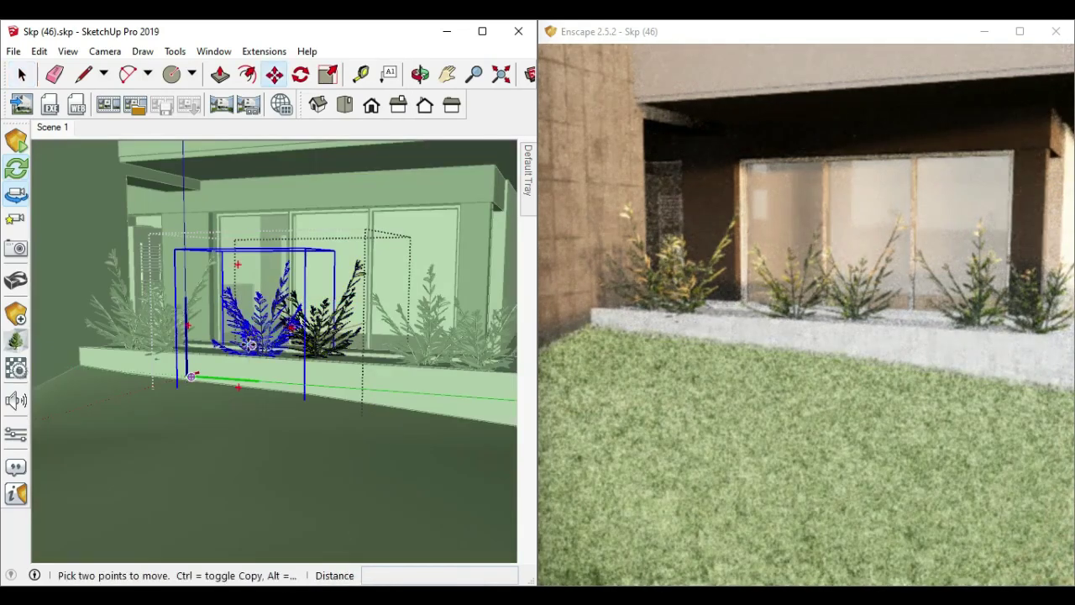
{"action": "left_click", "coordinate": [256, 340]}
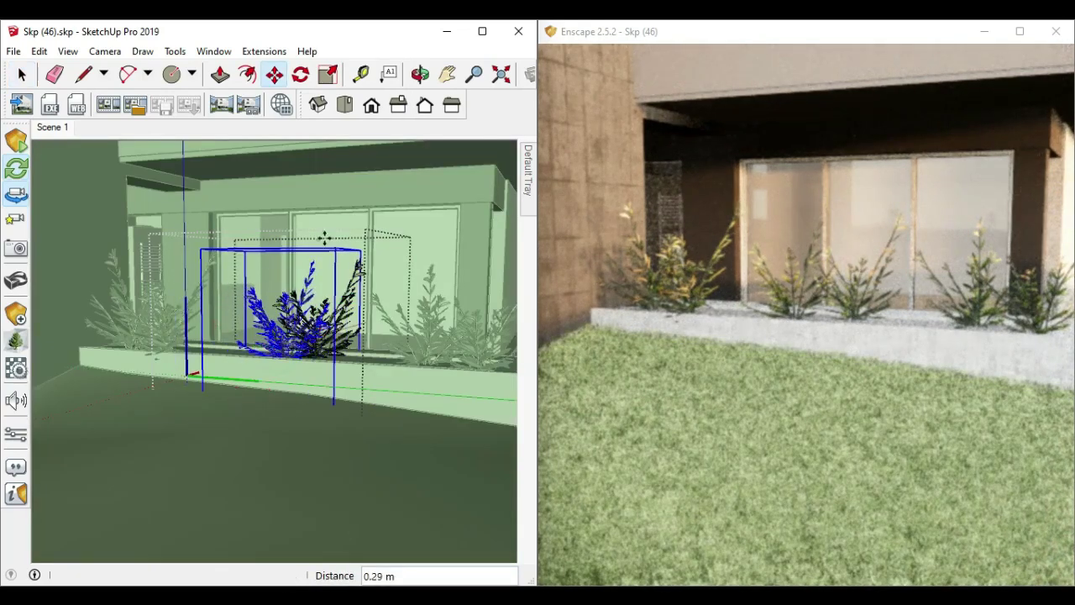
{"action": "left_click", "coordinate": [325, 239]}
{"action": "left_click", "coordinate": [22, 74]}
{"action": "left_click", "coordinate": [175, 415]}
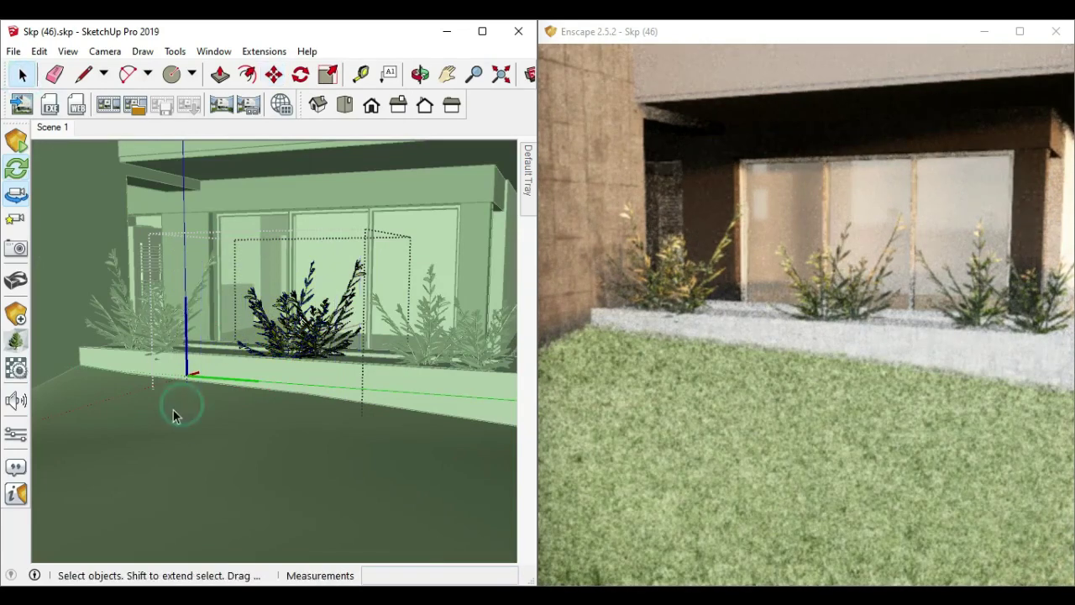
{"action": "left_click", "coordinate": [315, 448]}
{"action": "left_click", "coordinate": [233, 460]}
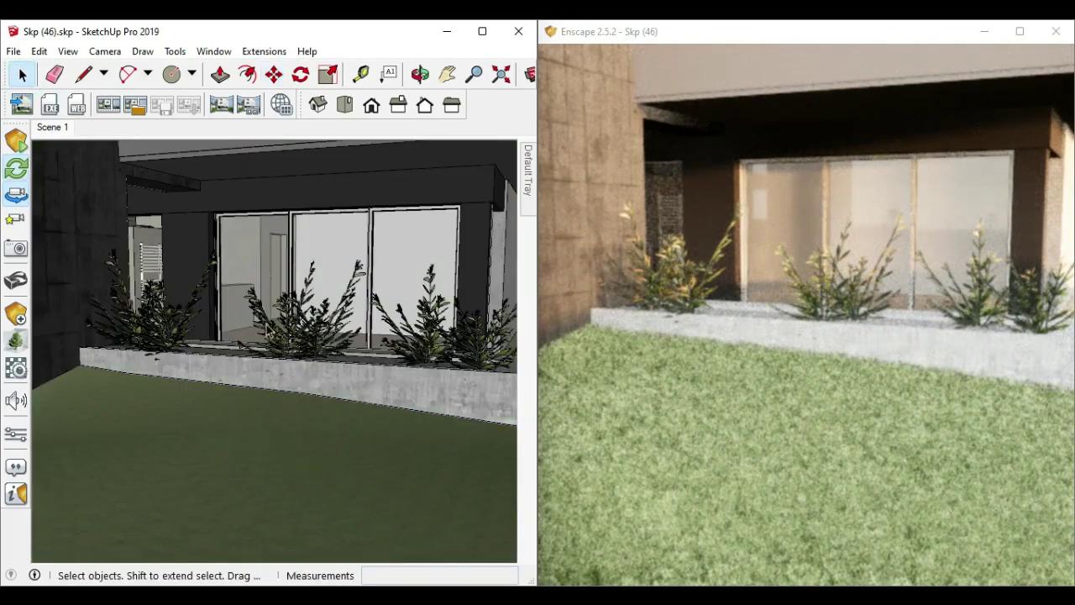
In Top view, rotate the top plant in the gravel planter about 30°
{"action": "left_click", "coordinate": [371, 105]}
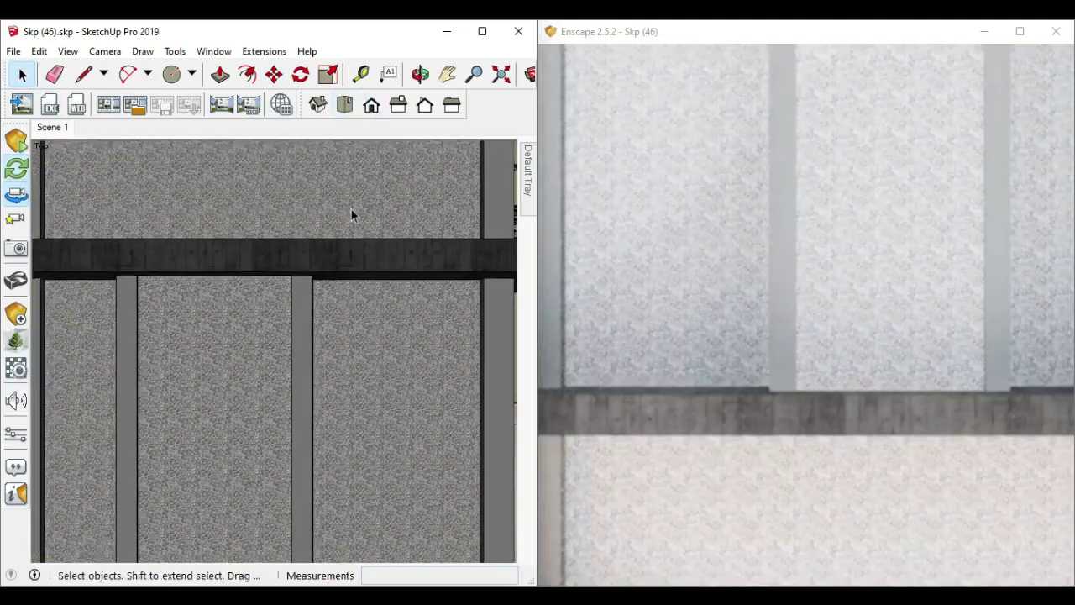
{"action": "left_click", "coordinate": [344, 105]}
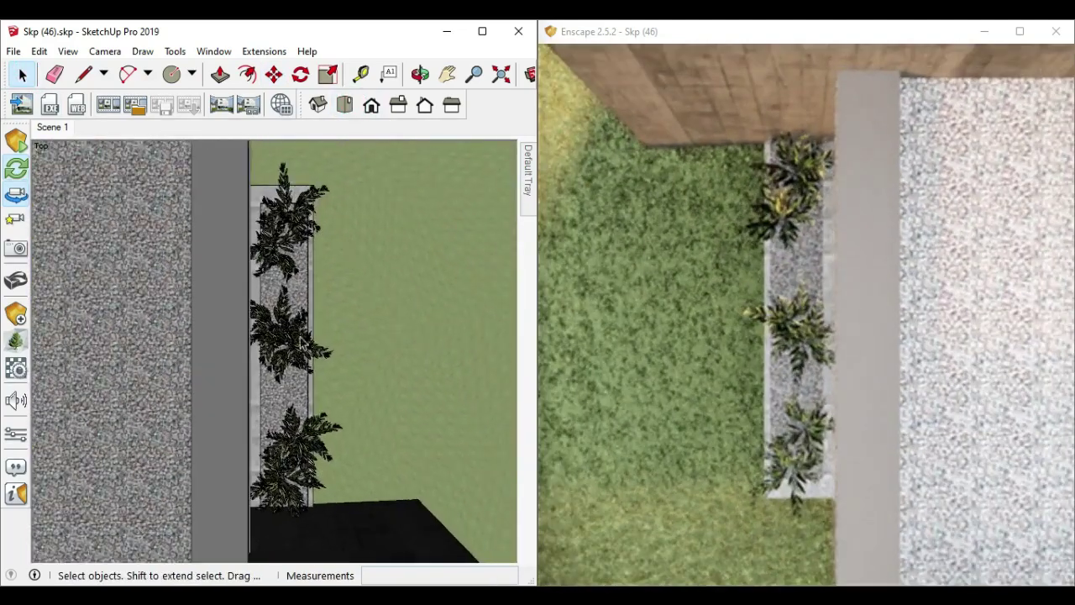
{"action": "left_click", "coordinate": [296, 214]}
{"action": "scroll", "coordinate": [291, 215], "scroll_direction": "up", "scroll_amount": 3}
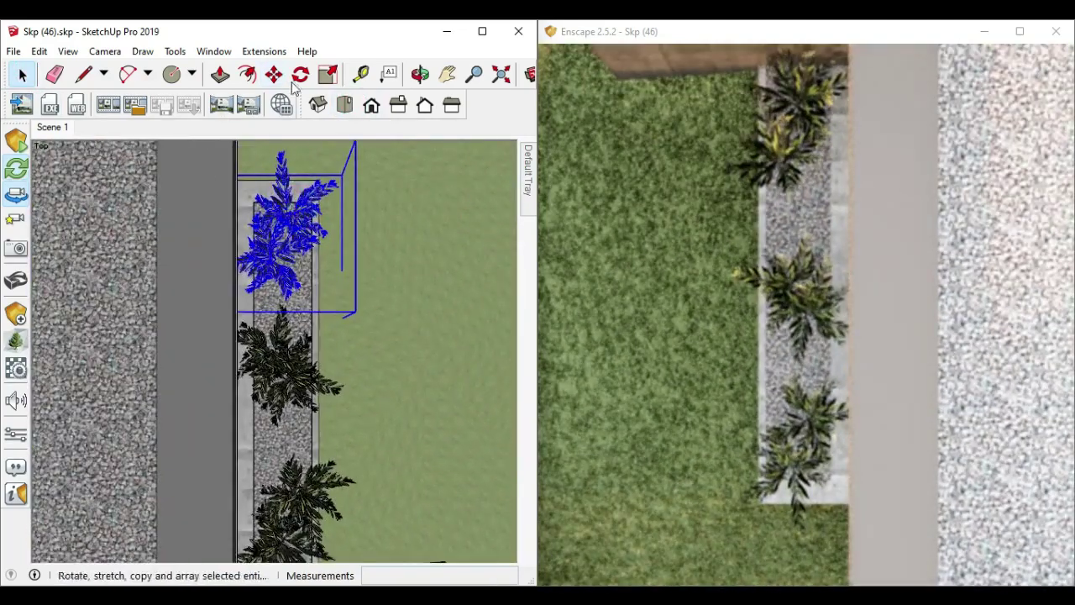
{"action": "left_click", "coordinate": [300, 74]}
{"action": "left_click", "coordinate": [300, 276]}
{"action": "left_click", "coordinate": [333, 283]}
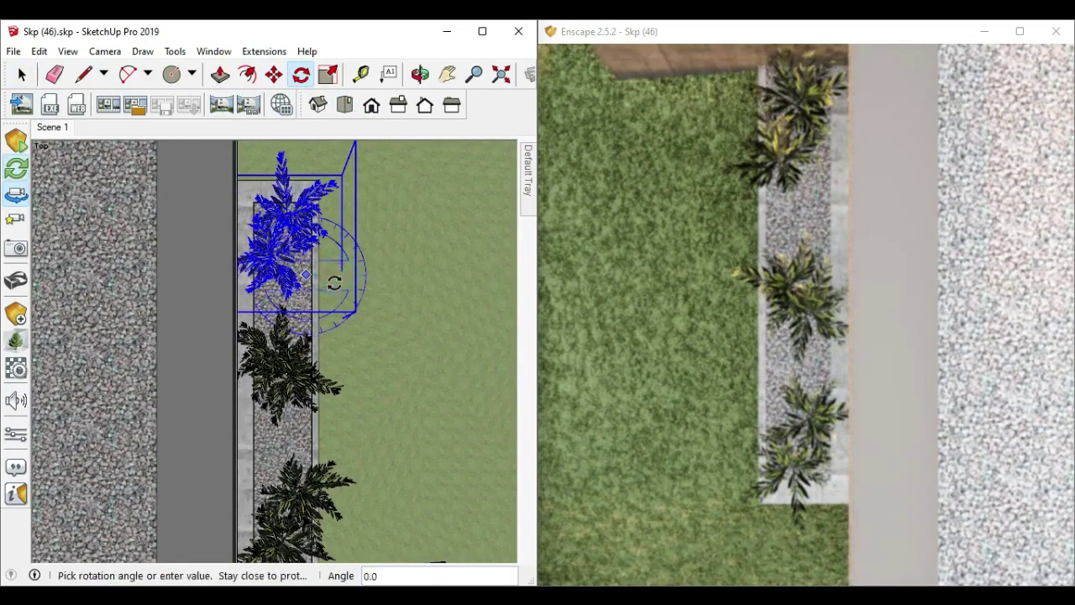
{"action": "left_click", "coordinate": [331, 291]}
Nudge the plant within the planter and orbit the perspective scene toward the glass wall
{"action": "key", "text": "m"}
{"action": "left_click", "coordinate": [351, 262]}
{"action": "key", "text": "space"}
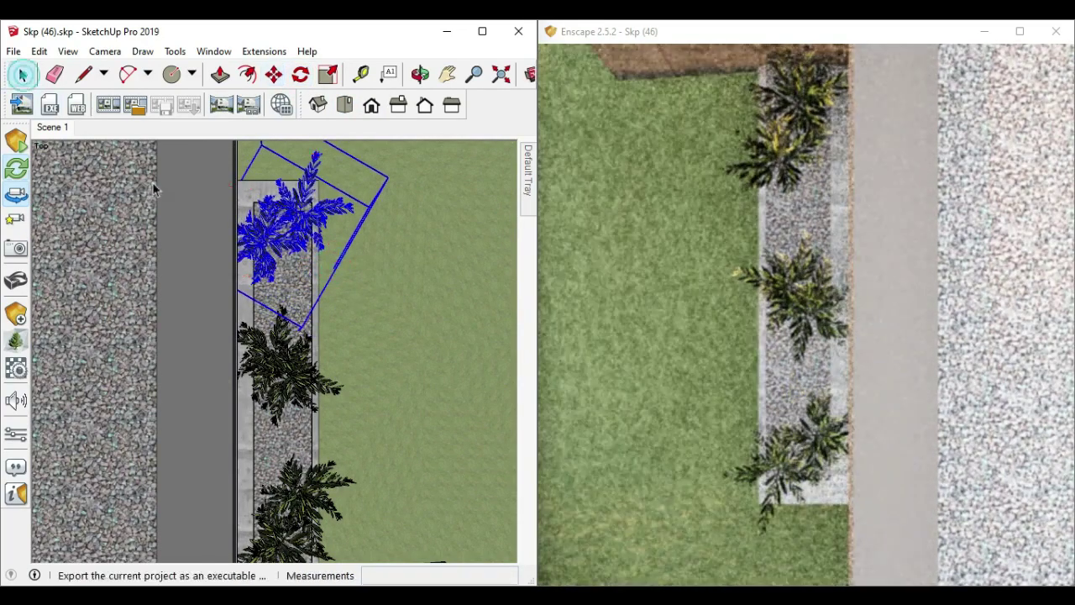
{"action": "left_click", "coordinate": [52, 127]}
{"action": "mouse_move", "coordinate": [225, 471]}
{"action": "middle_mouse_down"}
{"action": "mouse_move", "coordinate": [350, 395]}
{"action": "mouse_move", "coordinate": [437, 389]}
{"action": "middle_mouse_up"}
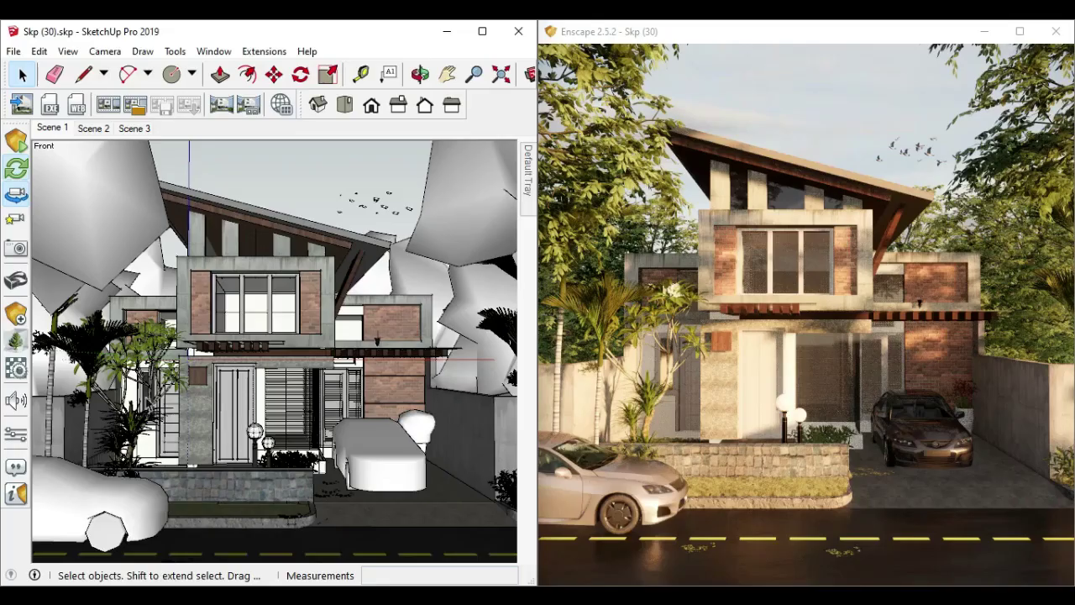
Open Enscape Settings and set Outlines to 10%, leaving the rendering Mode on None
{"action": "left_click", "coordinate": [16, 433]}
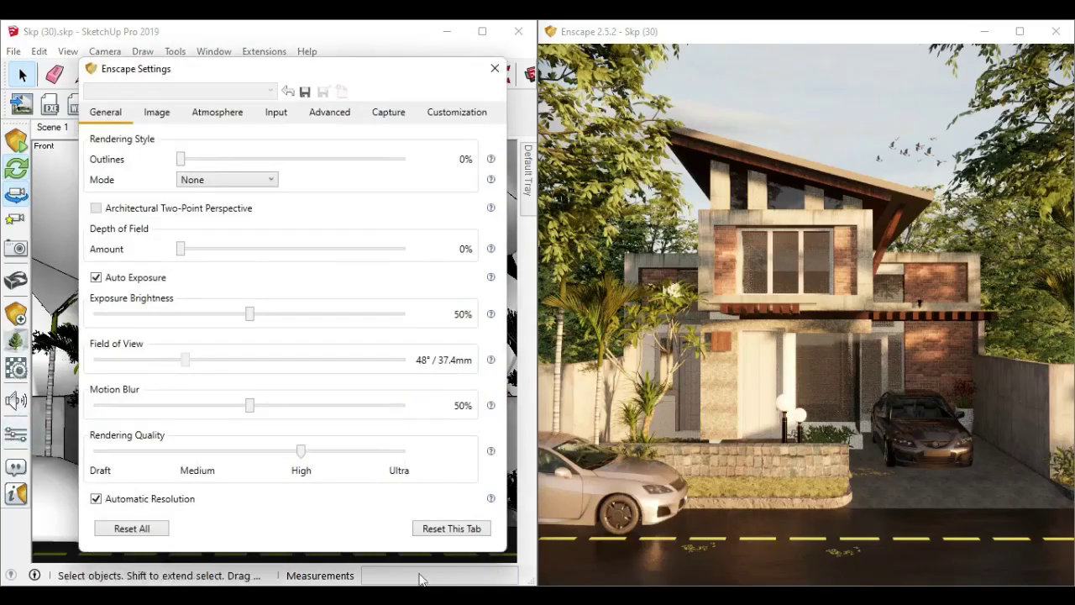
{"action": "left_click_drag", "start_coordinate": [147, 74], "coordinate": [125, 74]}
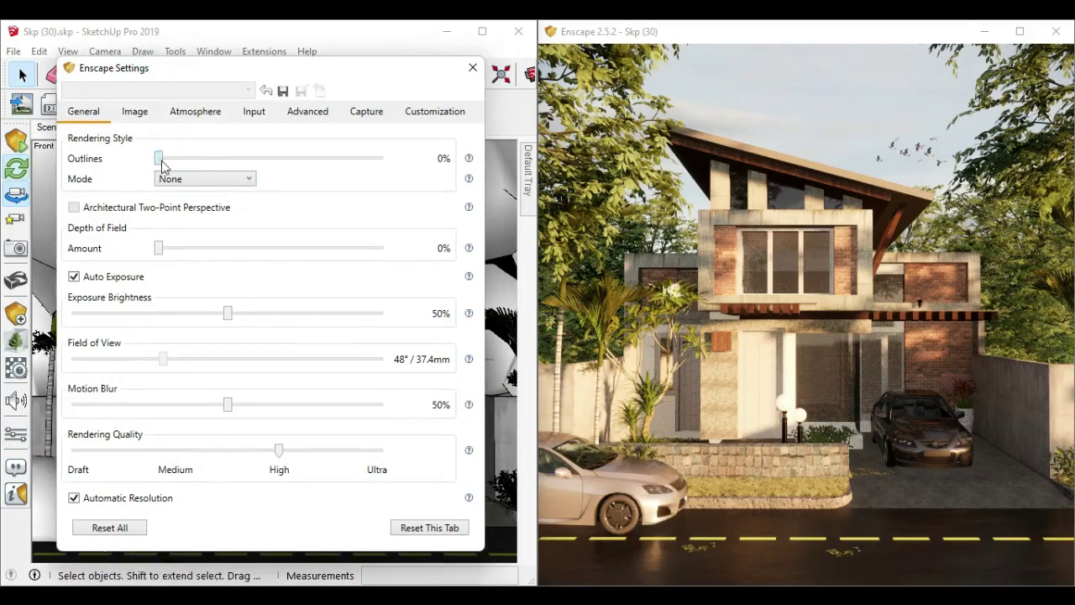
{"action": "left_click_drag", "start_coordinate": [160, 159], "coordinate": [385, 158]}
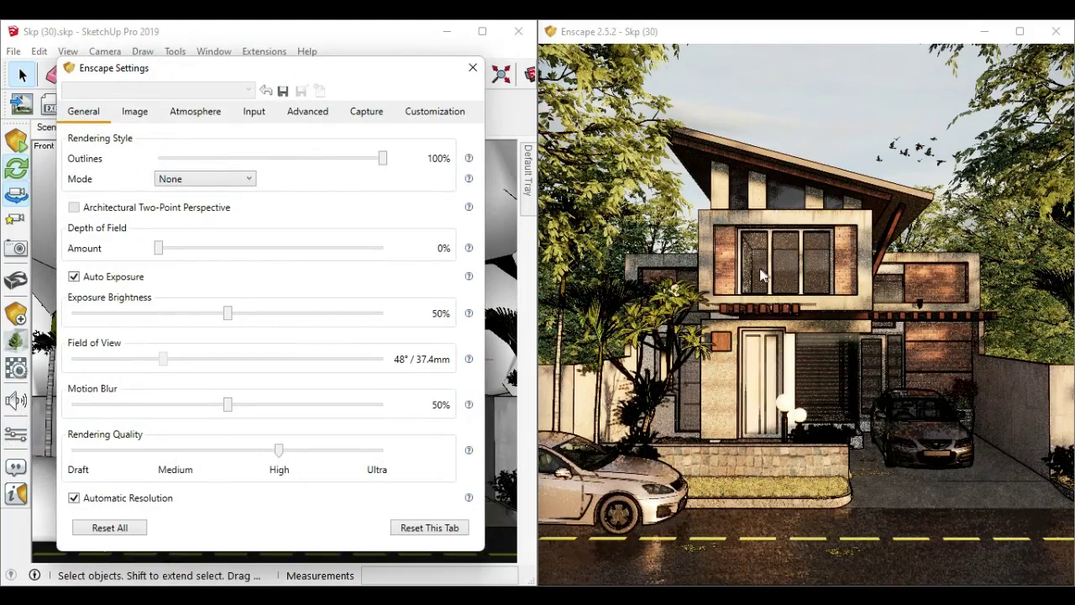
{"action": "mouse_move", "coordinate": [361, 161]}
{"action": "left_mouse_down"}
{"action": "mouse_move", "coordinate": [176, 168]}
{"action": "mouse_move", "coordinate": [181, 159]}
{"action": "left_mouse_up"}
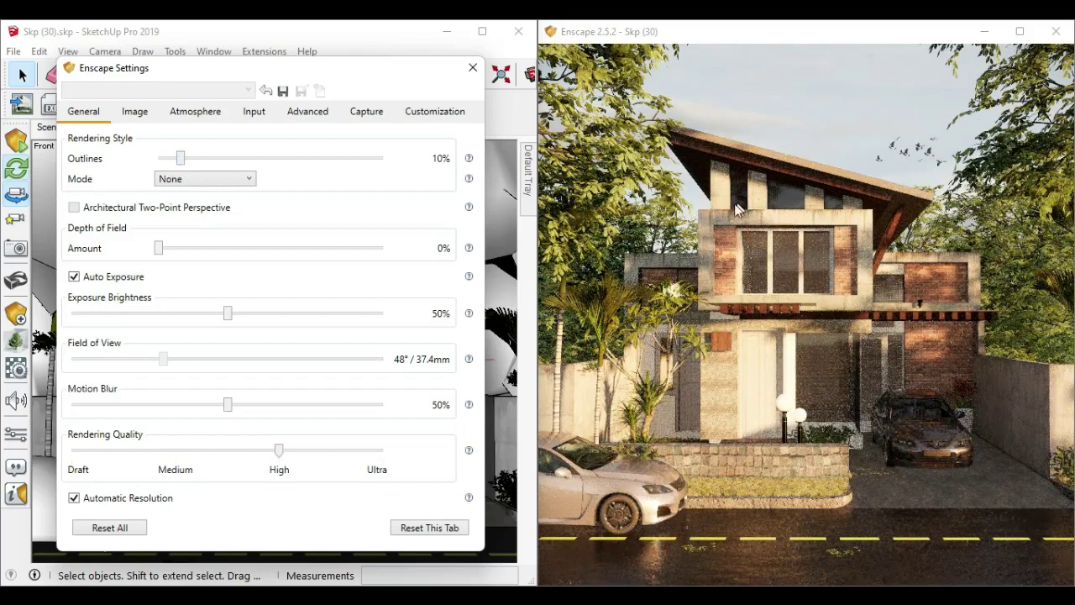
{"action": "left_click", "coordinate": [221, 186]}
{"action": "left_click", "coordinate": [370, 189]}
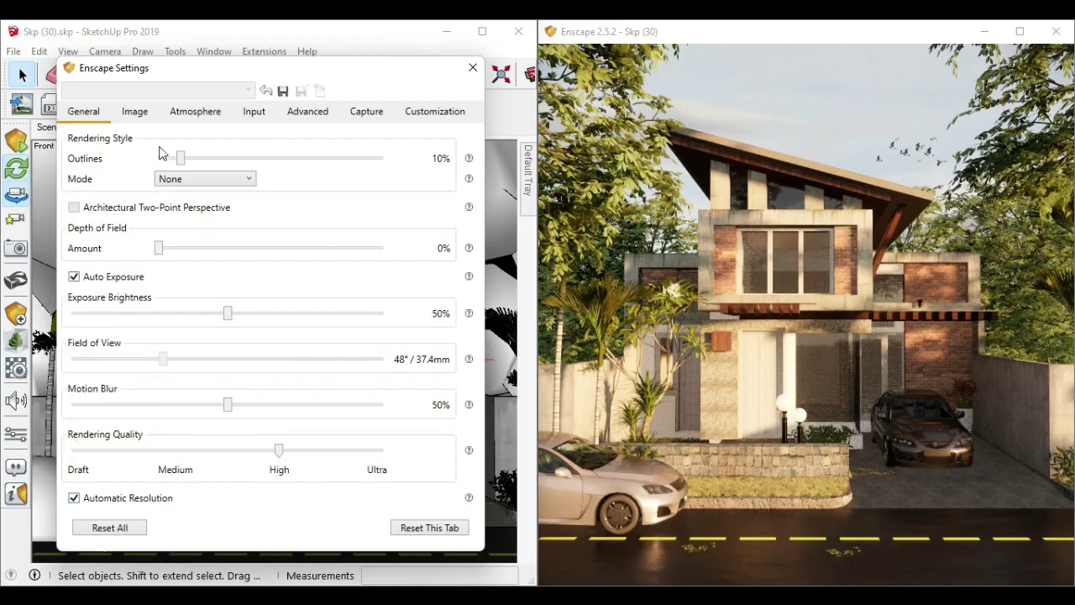
{"action": "left_click", "coordinate": [133, 111]}
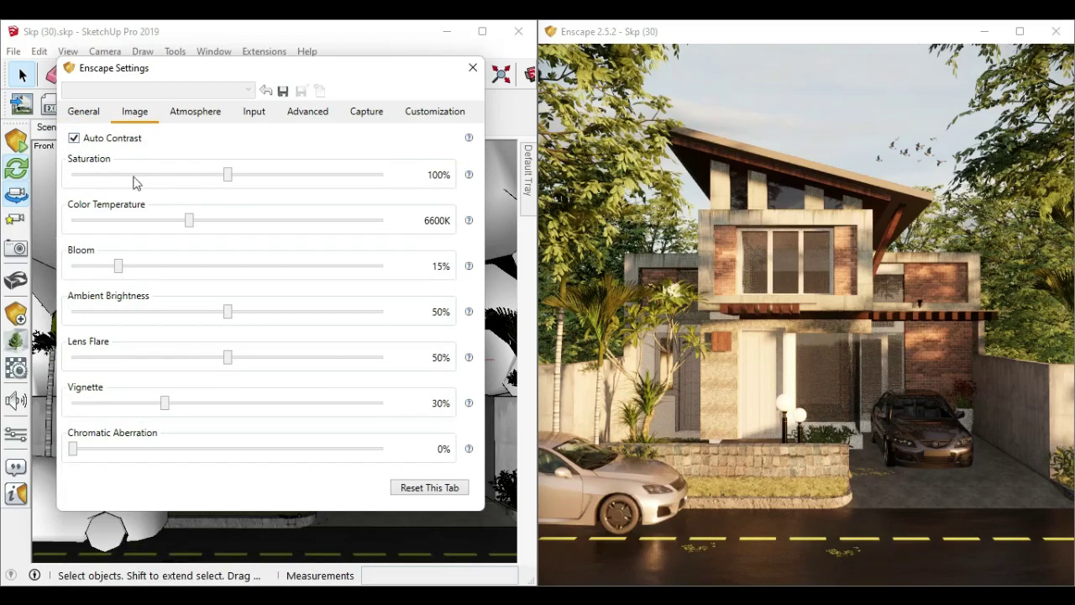
Disable Auto Contrast and set Highlights to -100%, Shadows to 0%, Color Temperature to 6395K
{"action": "left_click", "coordinate": [97, 140]}
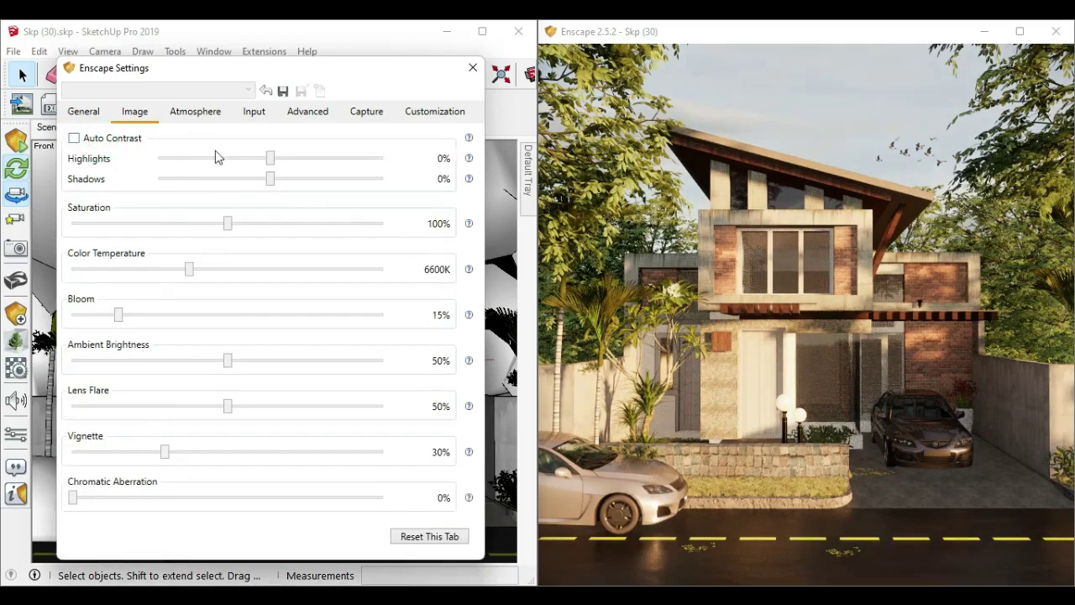
{"action": "left_click_drag", "start_coordinate": [262, 159], "coordinate": [84, 166]}
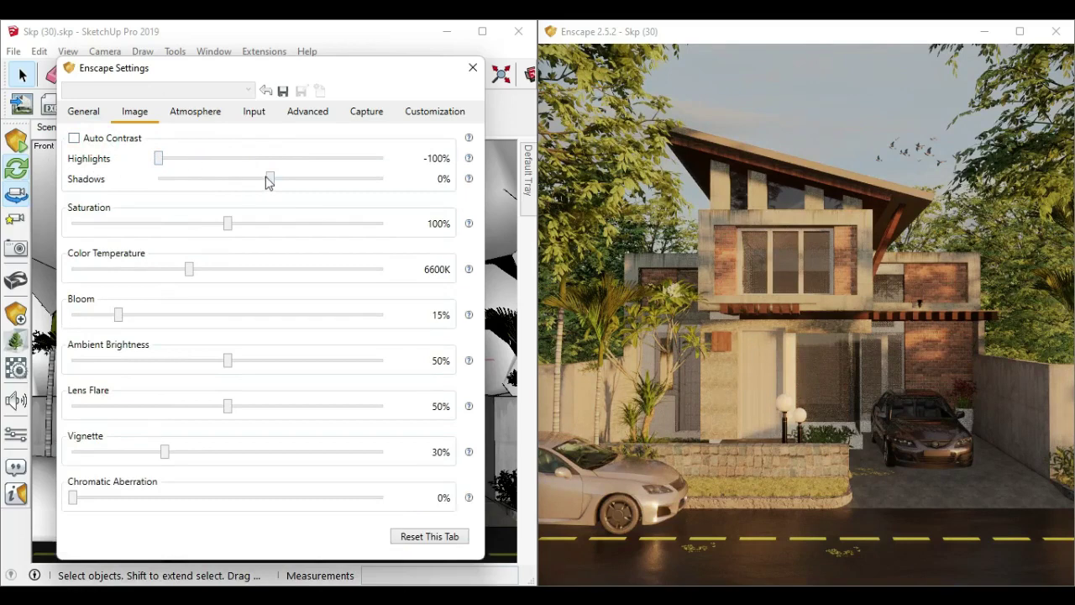
{"action": "mouse_move", "coordinate": [271, 180]}
{"action": "left_mouse_down"}
{"action": "mouse_move", "coordinate": [412, 192]}
{"action": "mouse_move", "coordinate": [166, 188]}
{"action": "mouse_move", "coordinate": [211, 193]}
{"action": "left_mouse_up"}
{"action": "double_click", "coordinate": [227, 183]}
{"action": "mouse_move", "coordinate": [165, 275]}
{"action": "left_mouse_down"}
{"action": "mouse_move", "coordinate": [102, 276]}
{"action": "mouse_move", "coordinate": [311, 275]}
{"action": "left_mouse_up"}
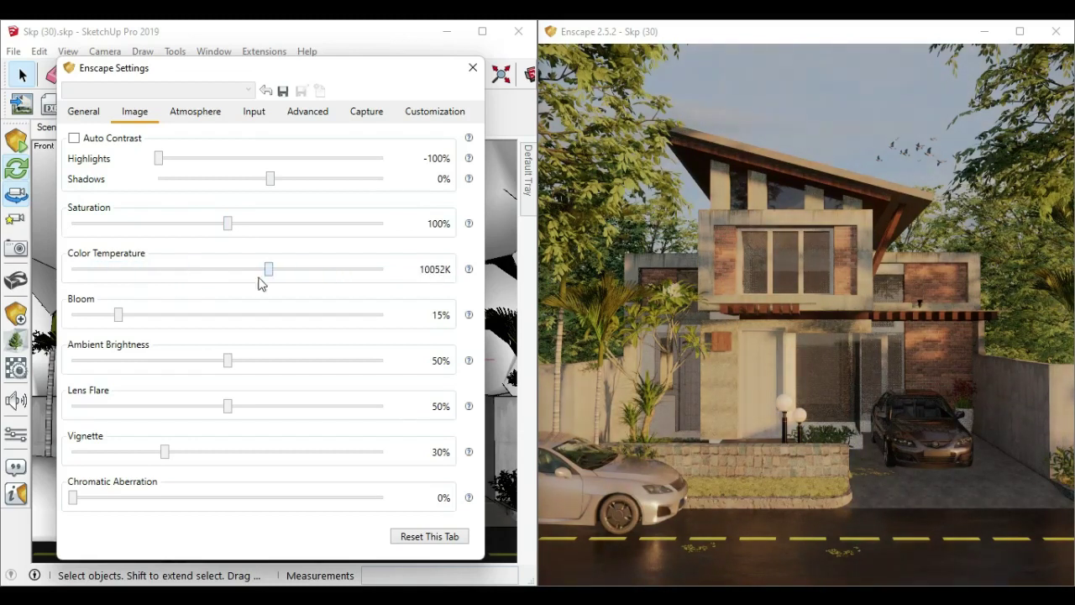
{"action": "left_click_drag", "start_coordinate": [176, 292], "coordinate": [257, 294]}
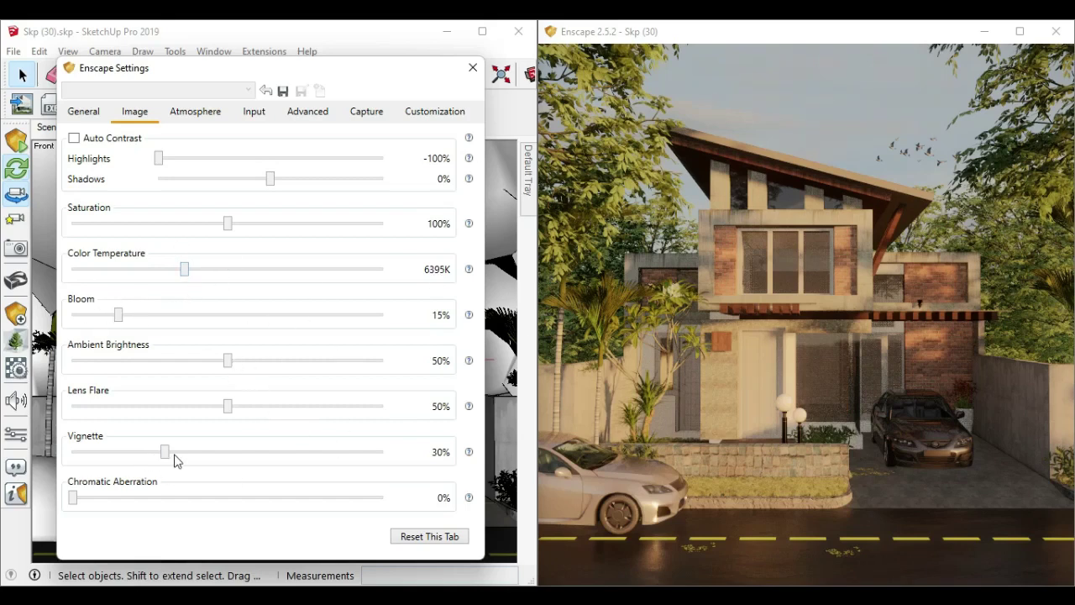
{"action": "left_click", "coordinate": [208, 113]}
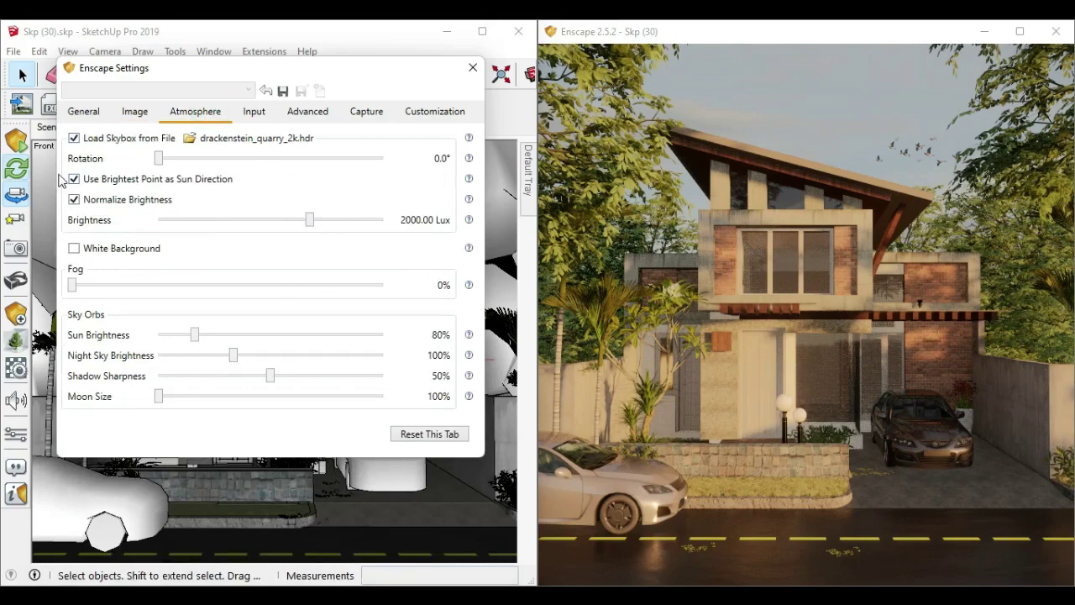
Set skybox brightness to 6566.82 lux and shadow sharpness to 100%, then close Settings
{"action": "mouse_move", "coordinate": [309, 221]}
{"action": "left_mouse_down"}
{"action": "mouse_move", "coordinate": [359, 233]}
{"action": "mouse_move", "coordinate": [329, 228]}
{"action": "left_mouse_up"}
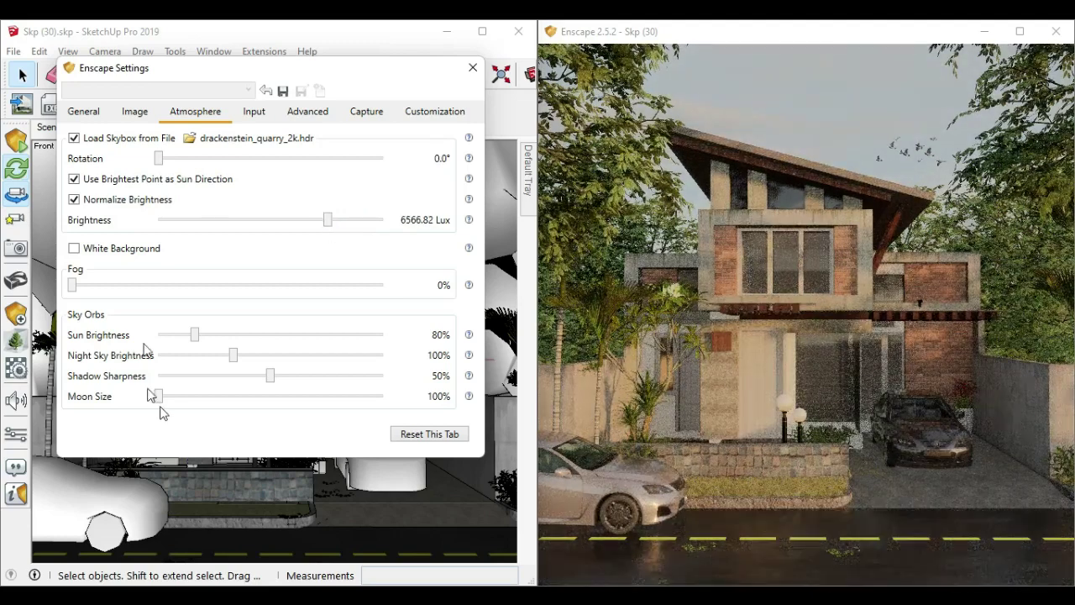
{"action": "left_click_drag", "start_coordinate": [269, 375], "coordinate": [382, 376]}
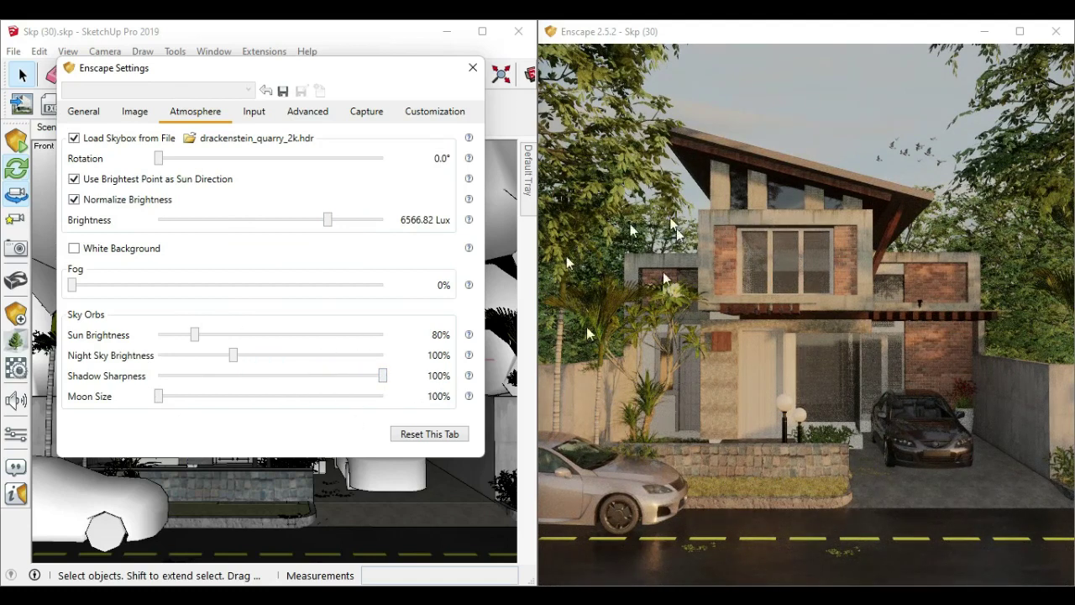
{"action": "left_click", "coordinate": [252, 109]}
{"action": "left_click", "coordinate": [305, 113]}
{"action": "left_click", "coordinate": [361, 118]}
{"action": "left_click", "coordinate": [428, 111]}
{"action": "left_click", "coordinate": [471, 71]}
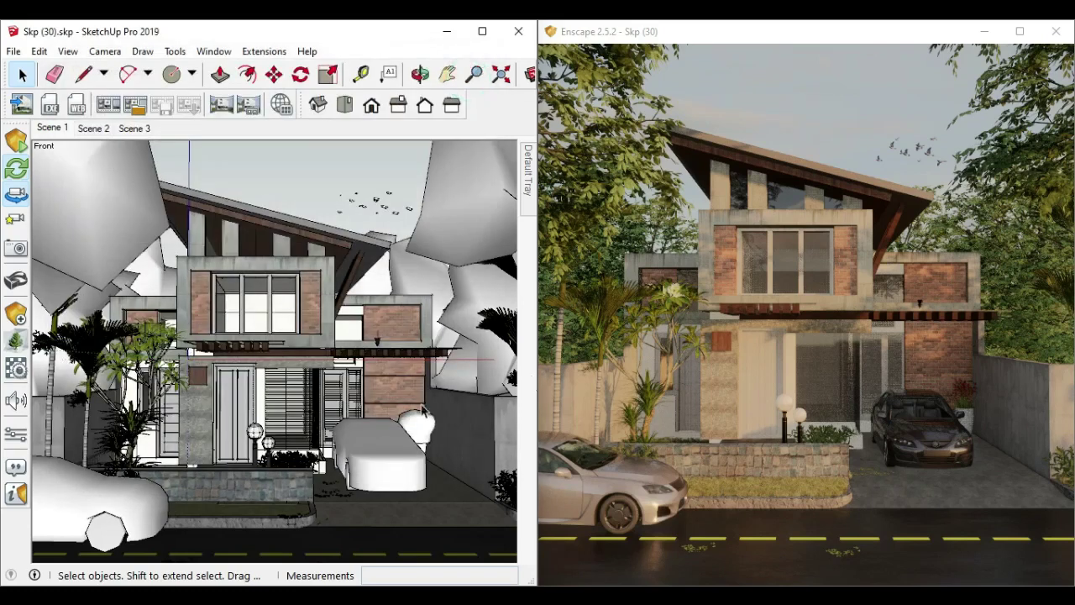
Render the current view and save it as a PNG in Pictures under the default name
{"action": "left_click", "coordinate": [22, 104]}
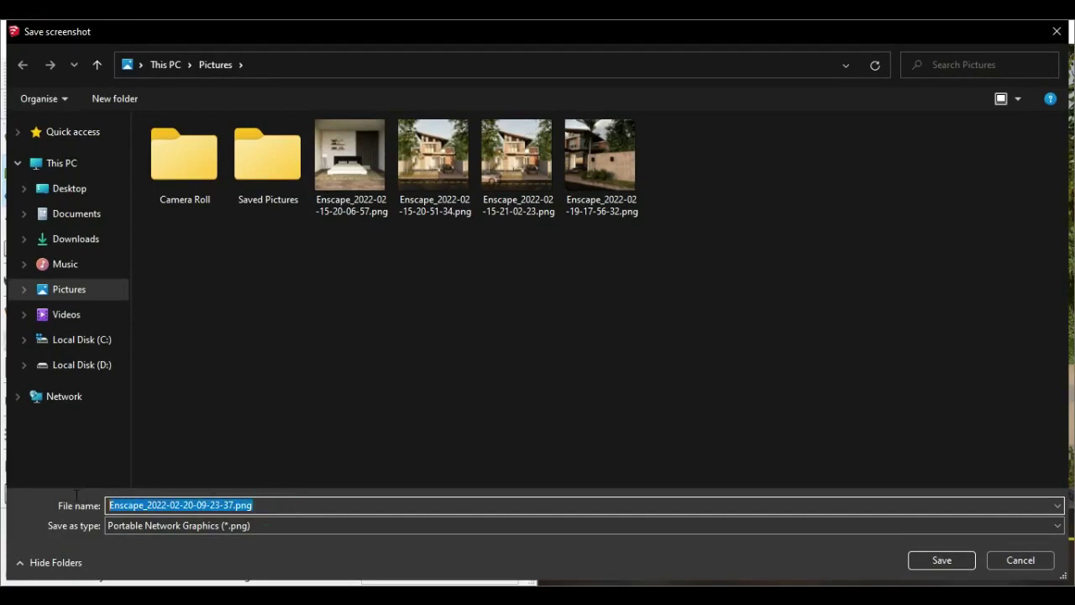
{"action": "left_click", "coordinate": [933, 560]}
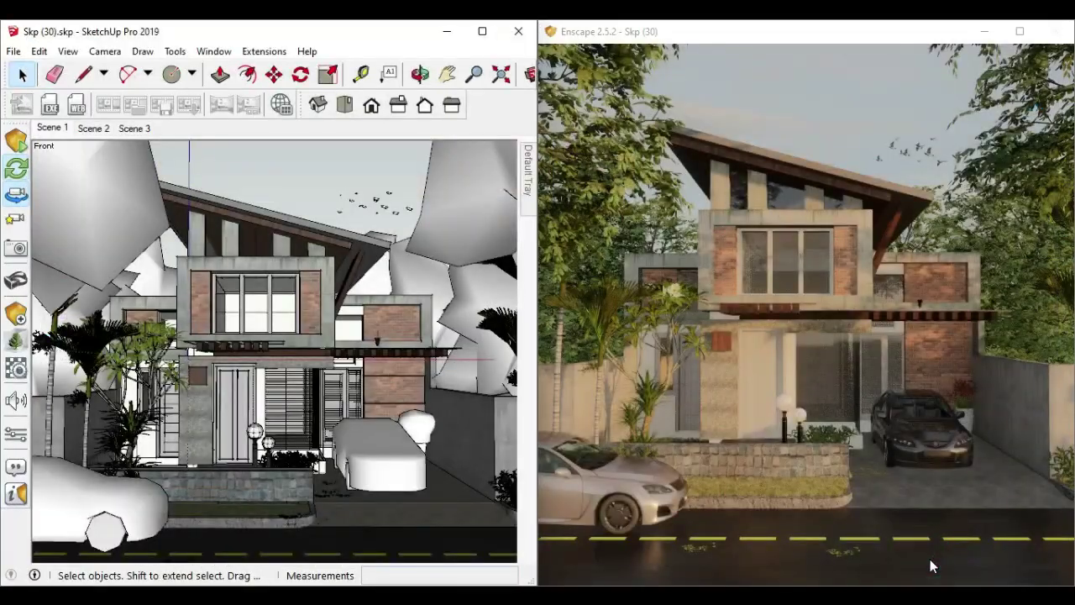